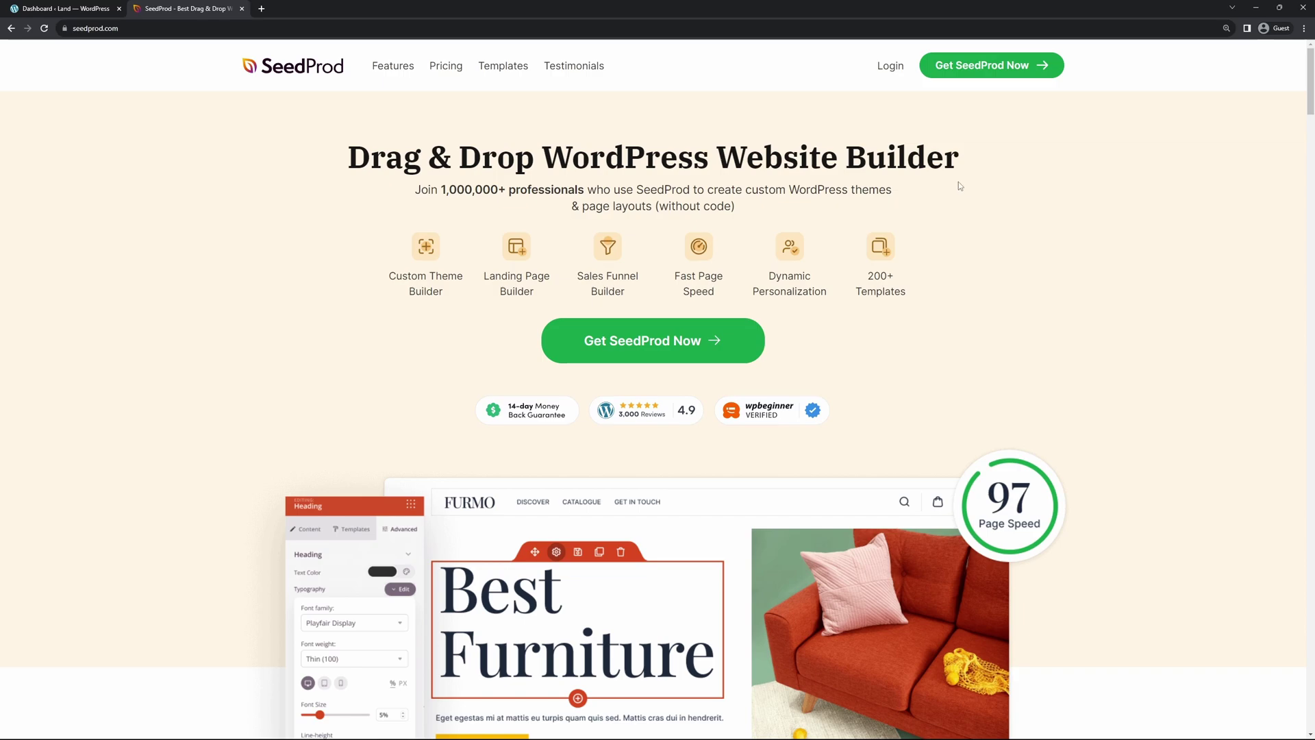
Log in to the SeedProd account from the SeedProd website
{"action": "left_click", "coordinate": [889, 69]}
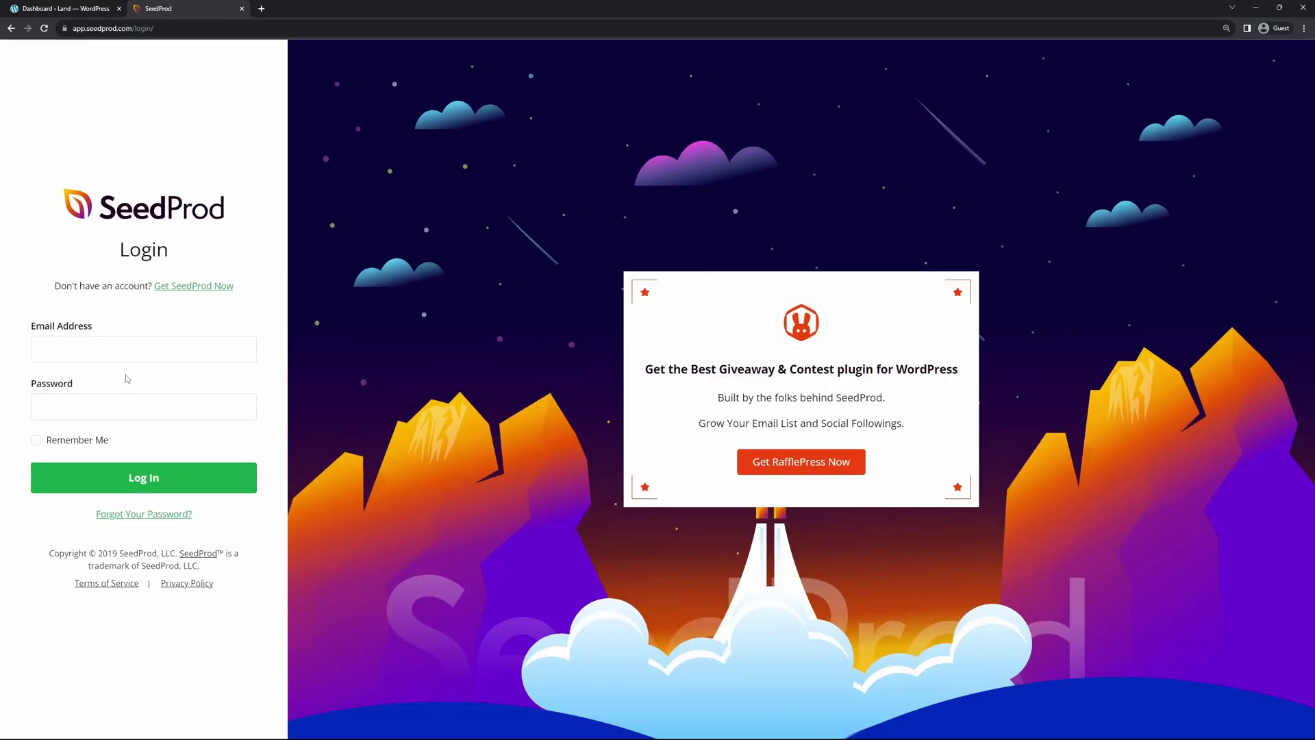
{"action": "left_click", "coordinate": [164, 484]}
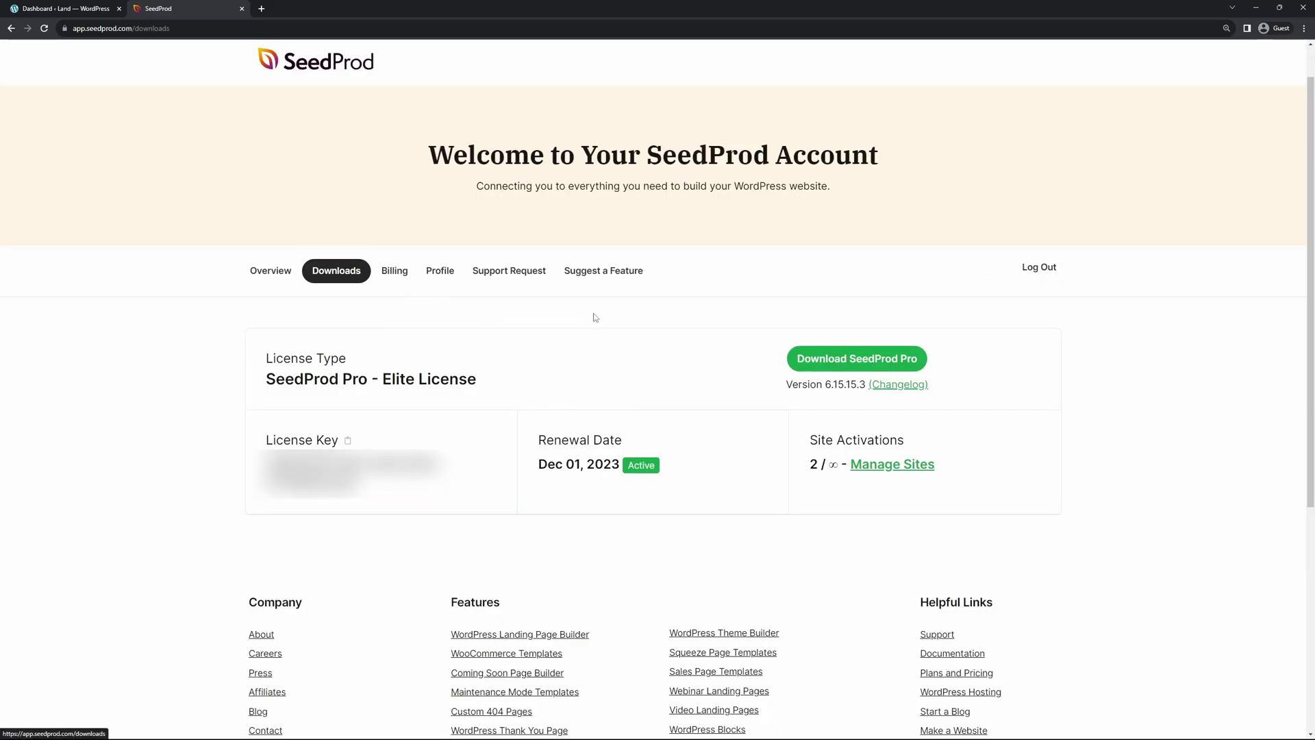
Download SeedProd Pro, copy the account's license key and close the SeedProd site
{"action": "left_click", "coordinate": [856, 359]}
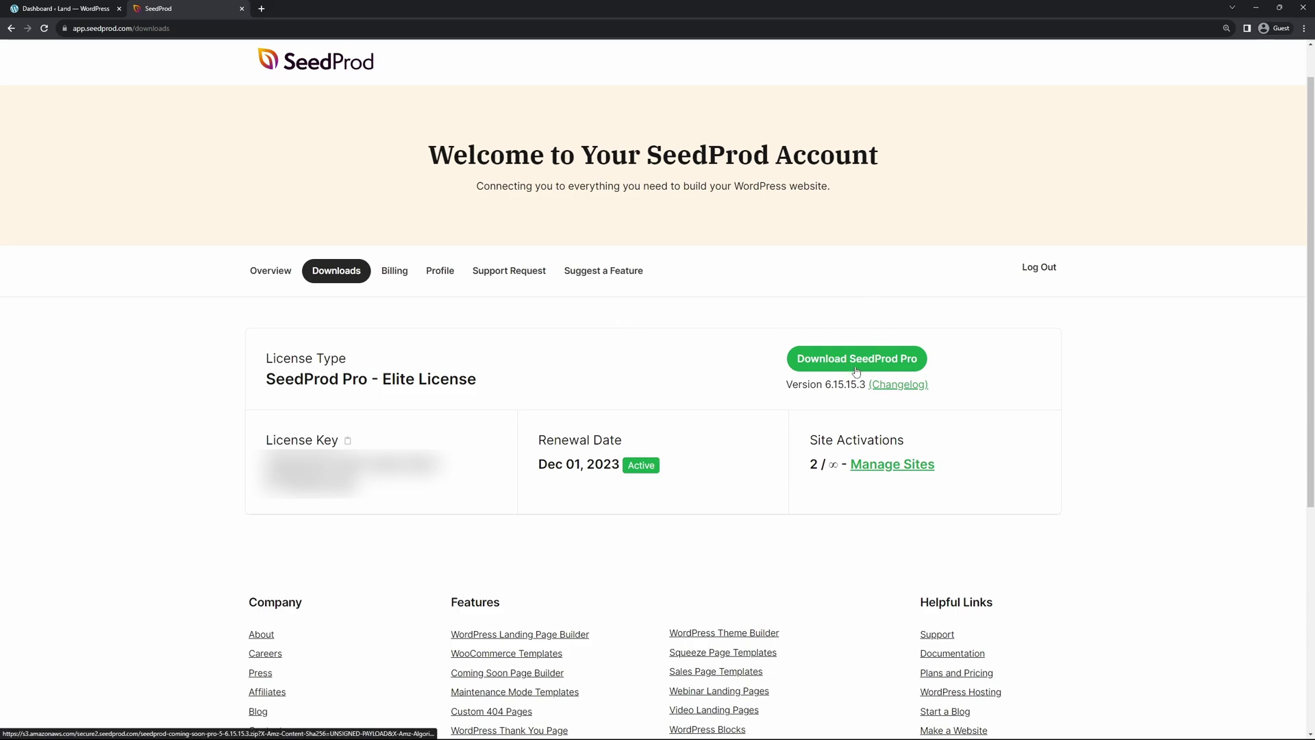
{"action": "left_click", "coordinate": [350, 442]}
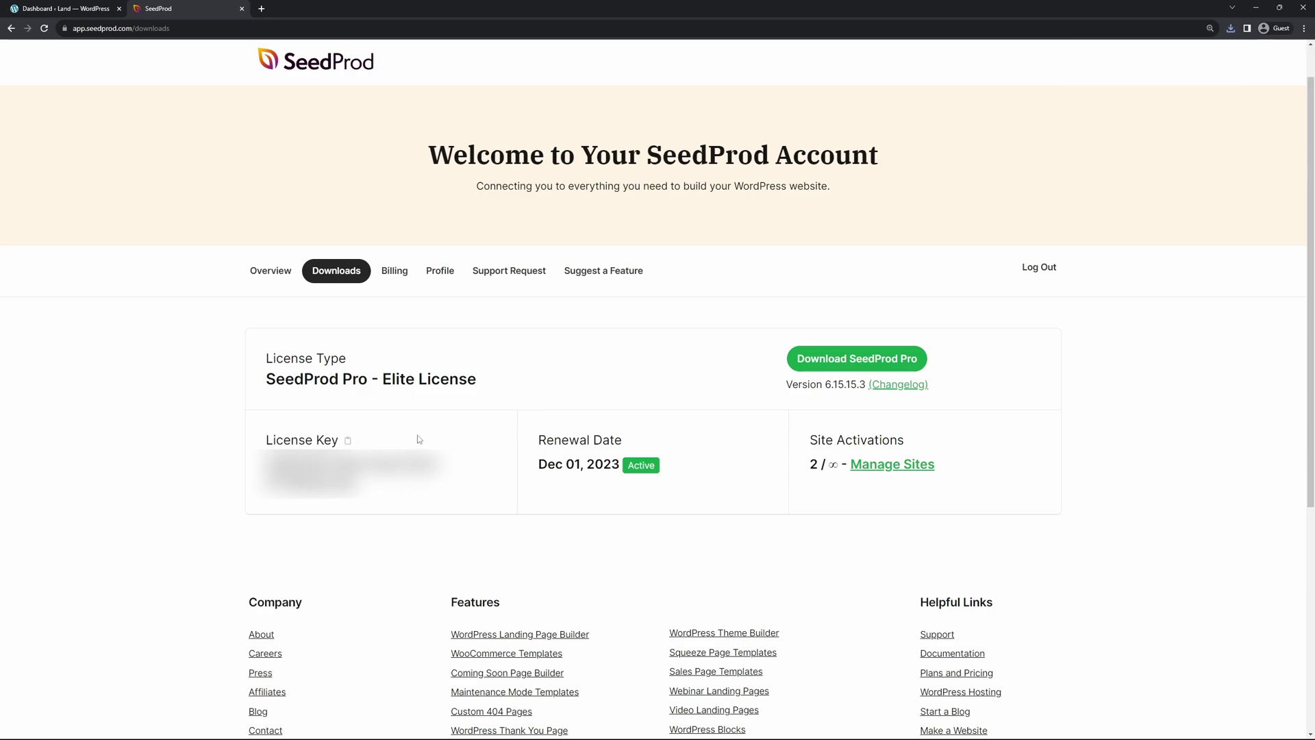
{"action": "left_click", "coordinate": [241, 9]}
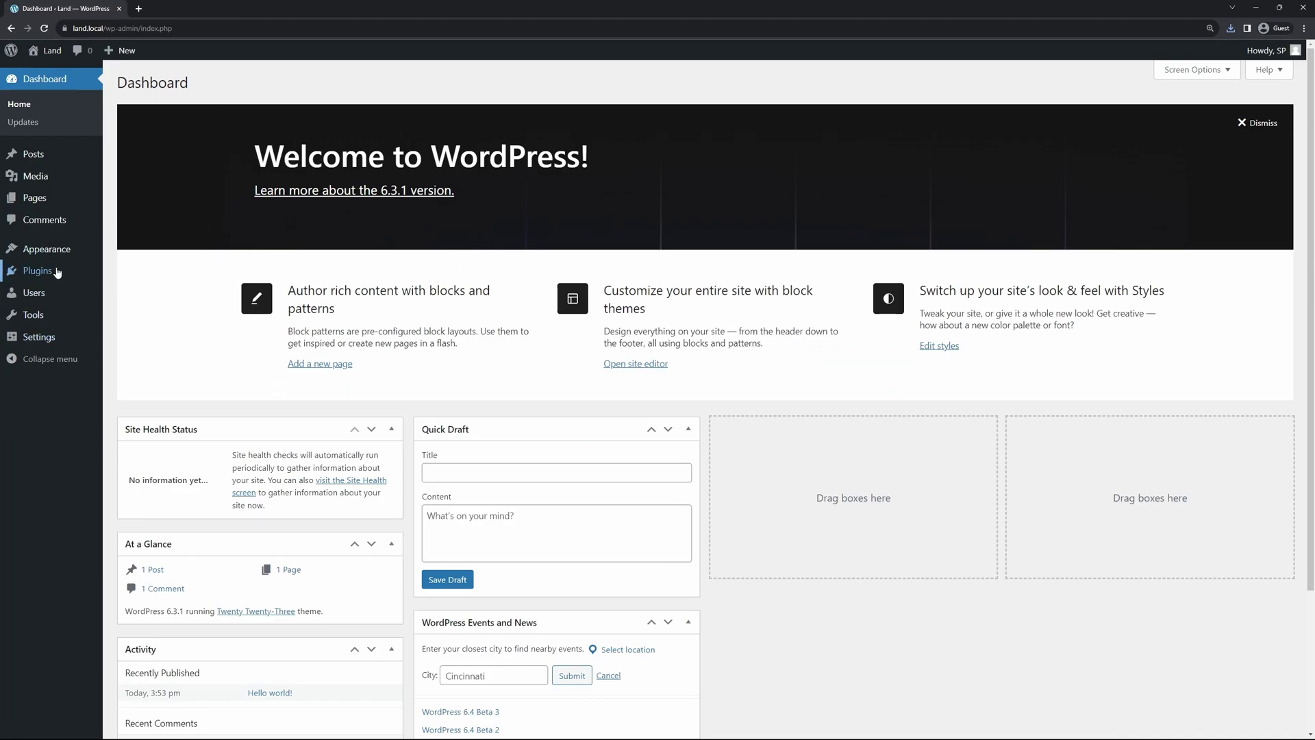
Install and activate the SeedProd plugin in WordPress from the downloaded file seedprod-coming-soon-pro-5-6.15.15.3.zip
{"action": "mouse_move", "coordinate": [55, 272]}
{"action": "left_click", "coordinate": [127, 295]}
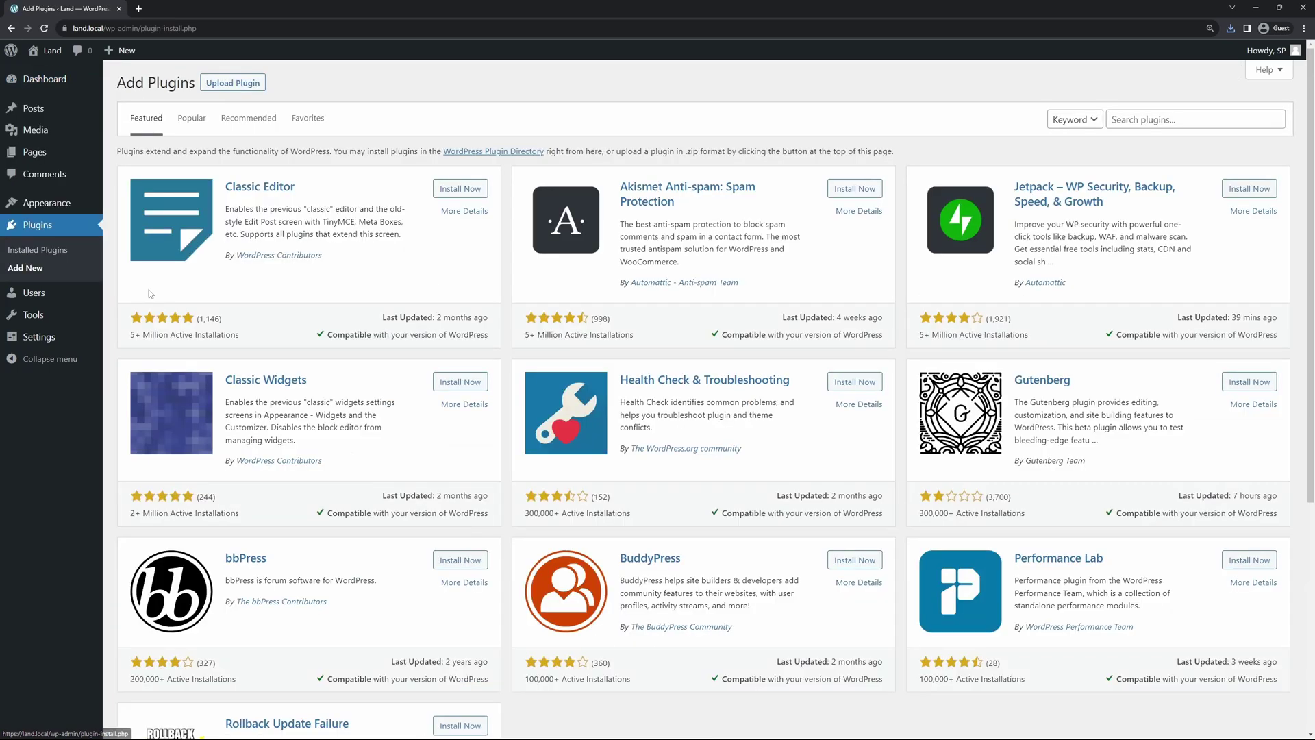
{"action": "left_click", "coordinate": [235, 83]}
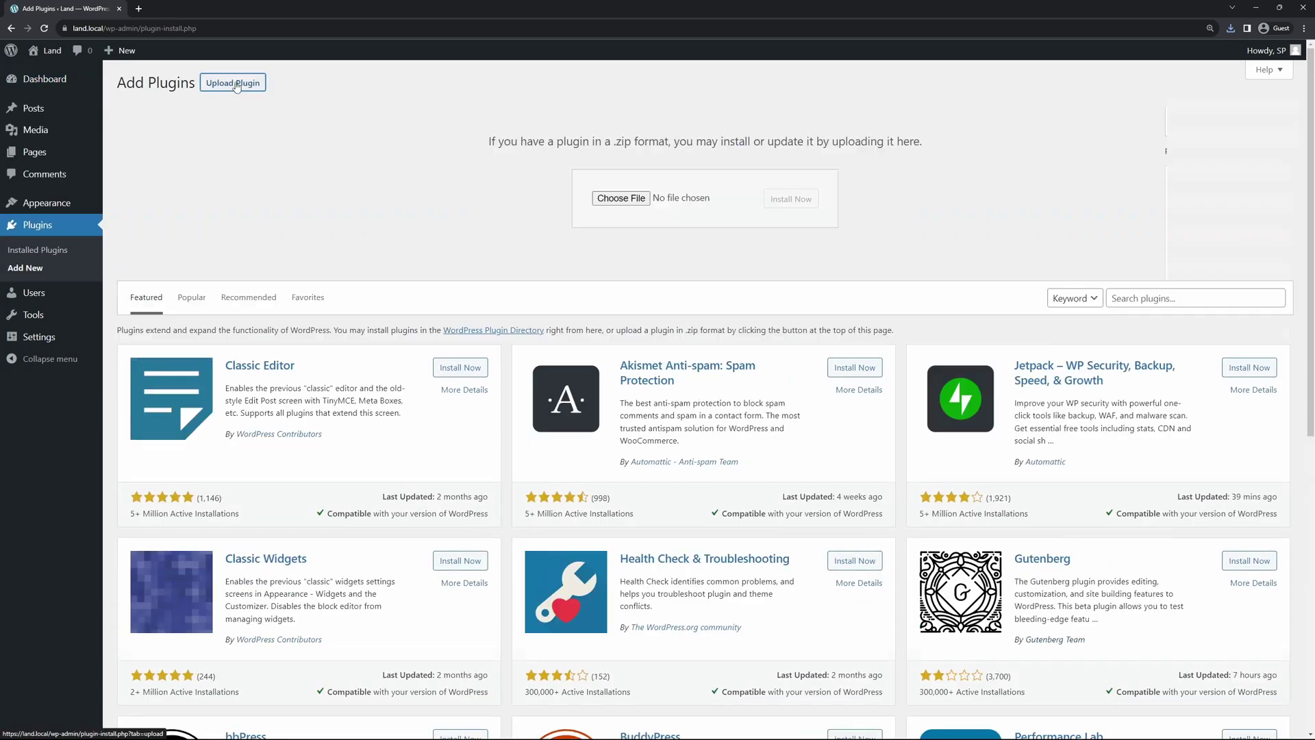
{"action": "left_click", "coordinate": [621, 198]}
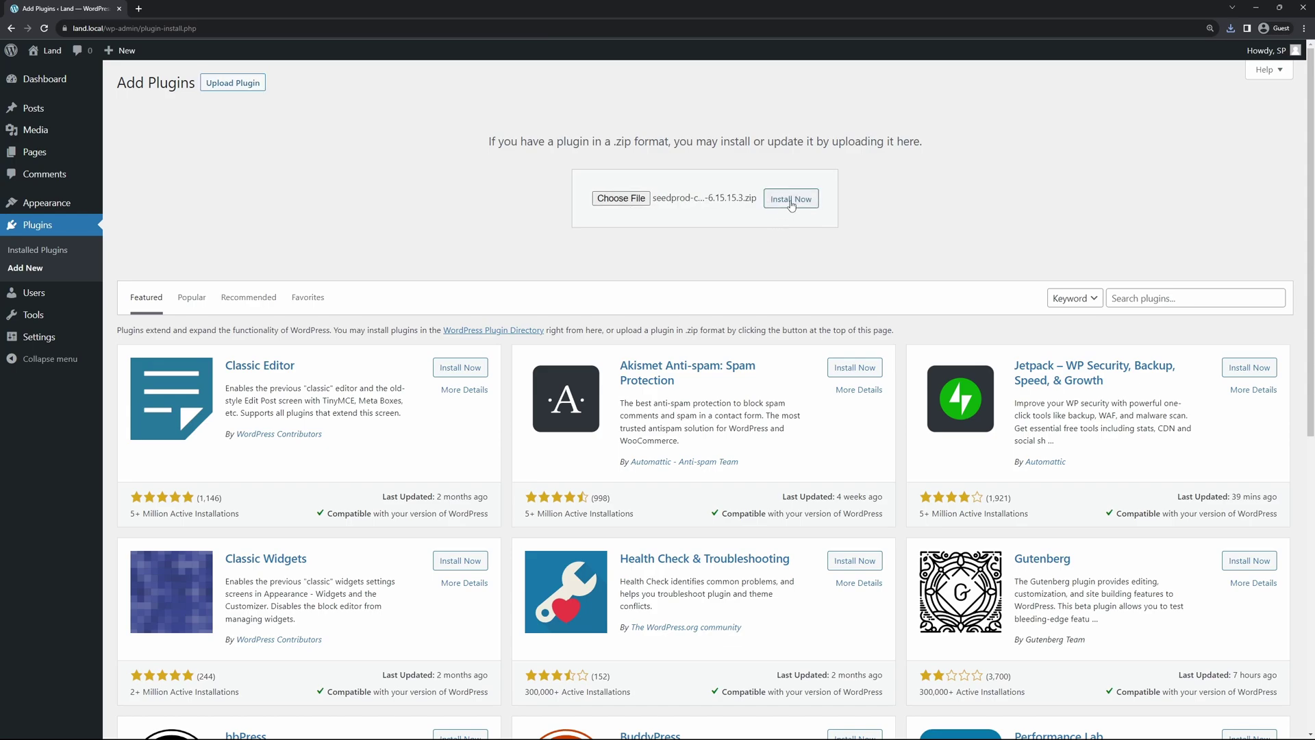
{"action": "left_click", "coordinate": [791, 200]}
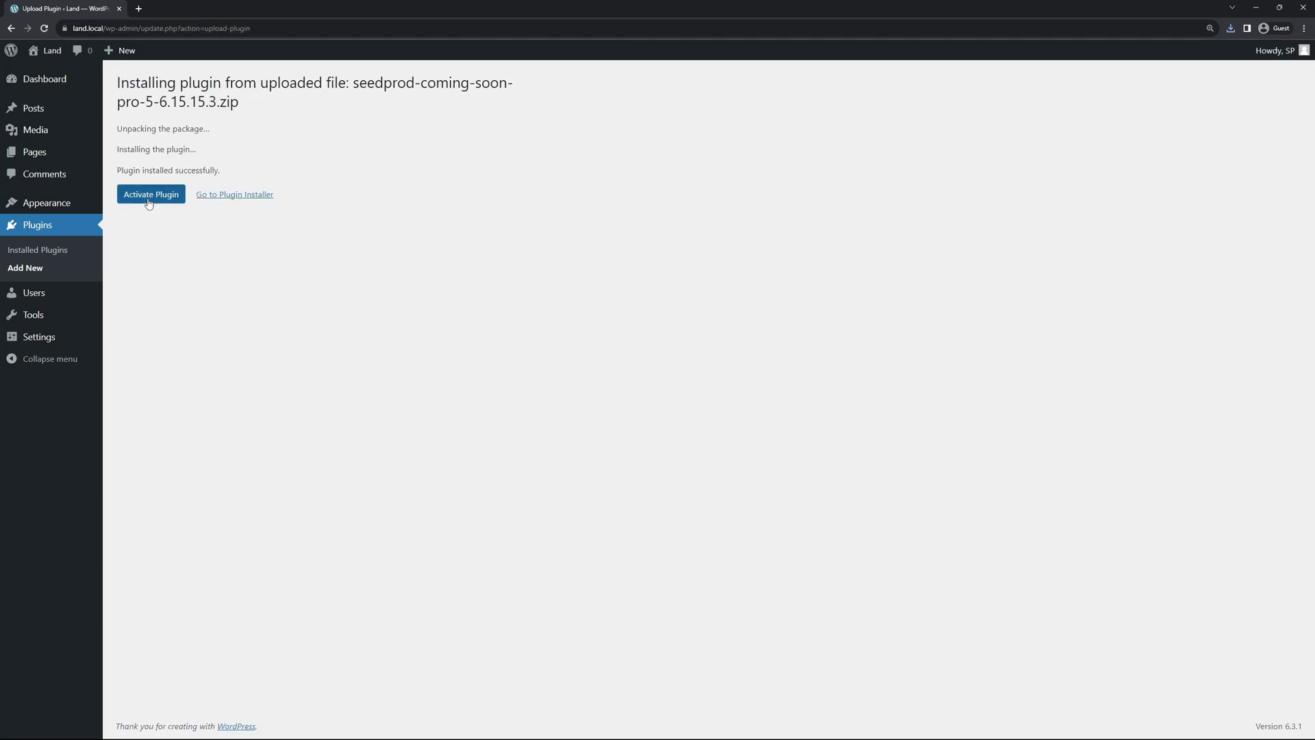
{"action": "left_click", "coordinate": [149, 200]}
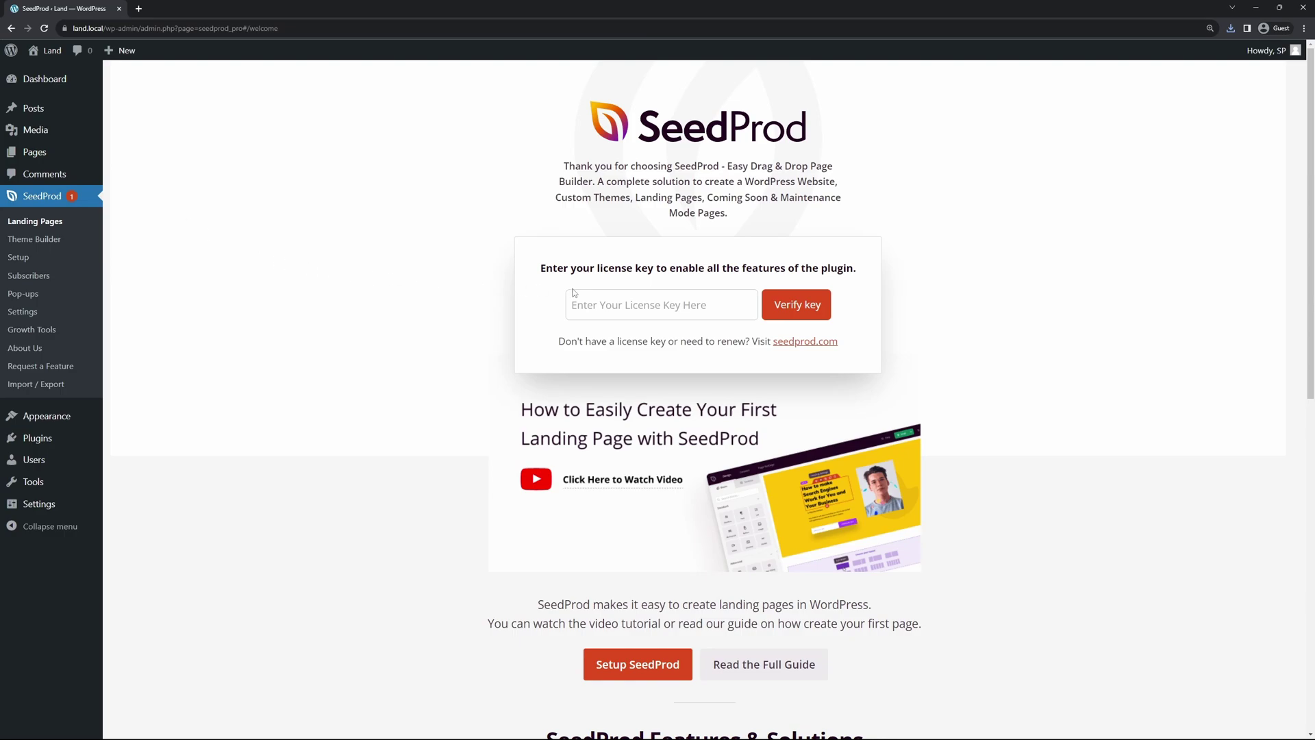
Paste the license key into the SeedProd welcome page's license key field and verify it
{"action": "left_click", "coordinate": [637, 301]}
{"action": "key", "text": "ctrl+v"}
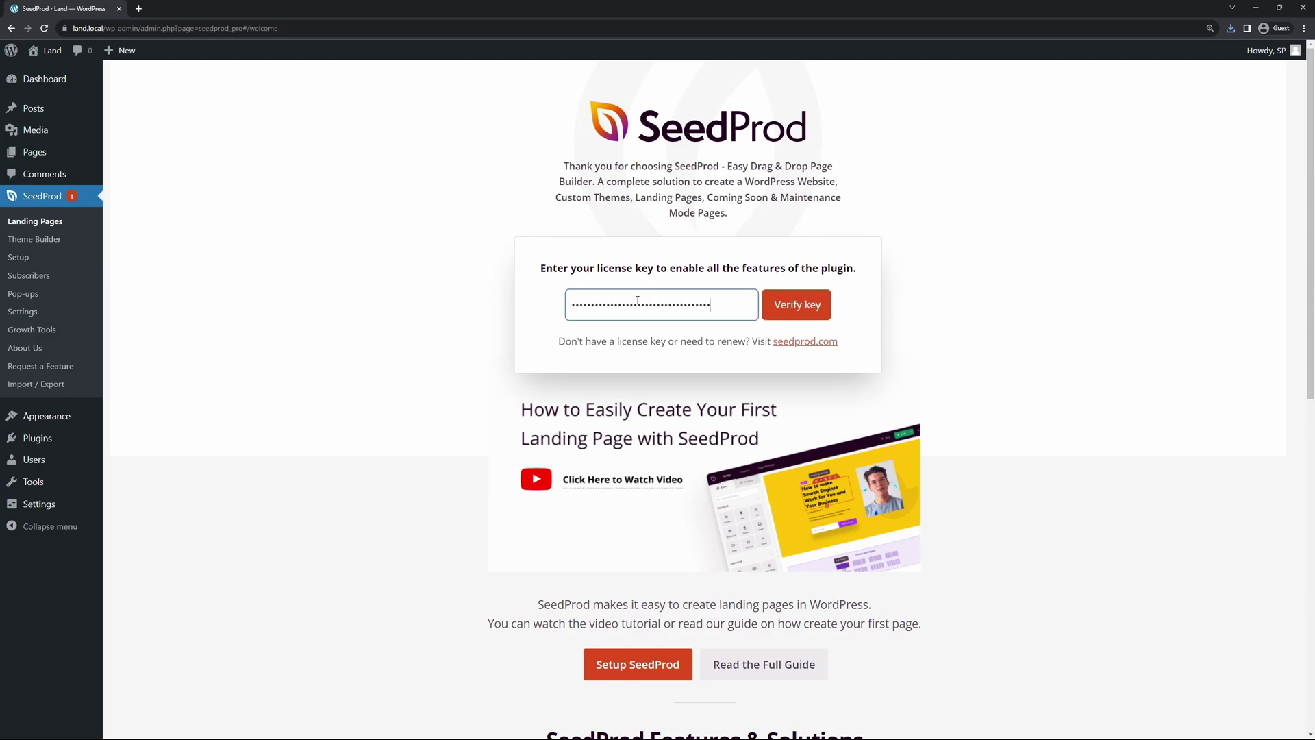
{"action": "left_click", "coordinate": [815, 312]}
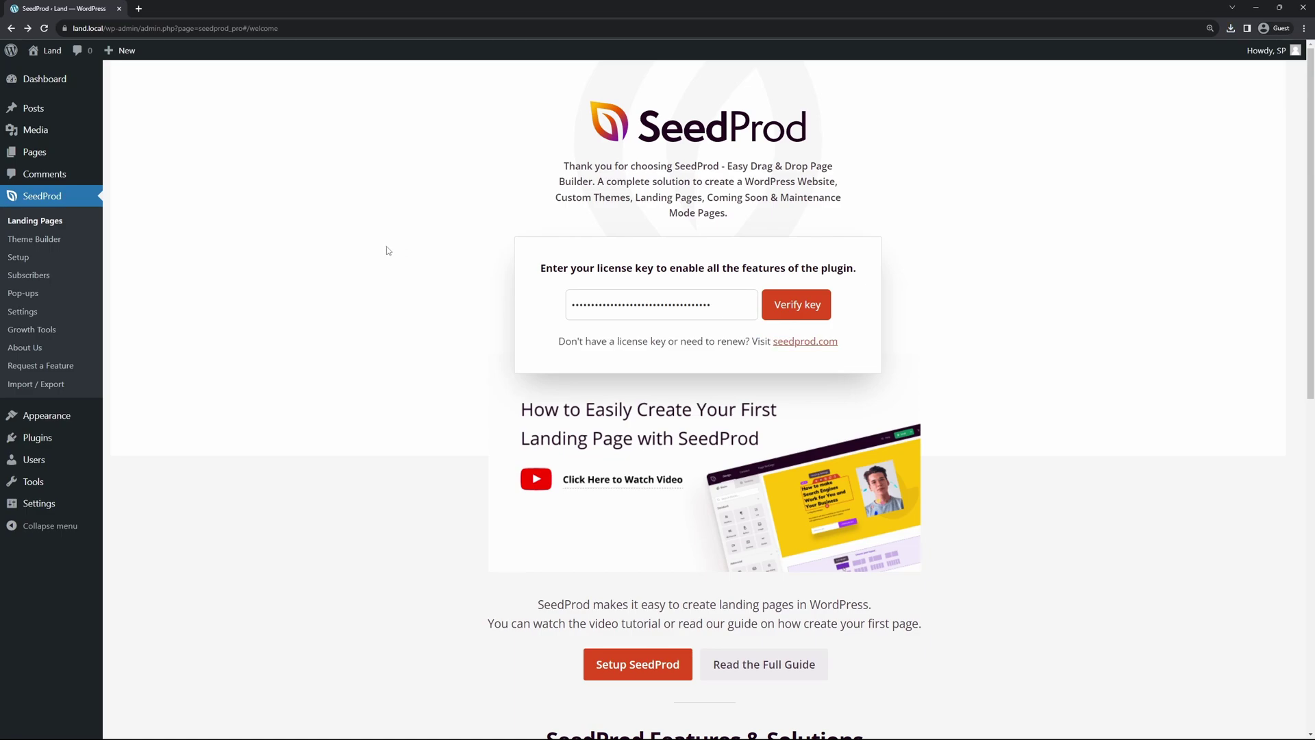
Create a new SeedProd landing page named Halloween from the Blank Template and start editing it
{"action": "left_click", "coordinate": [48, 223]}
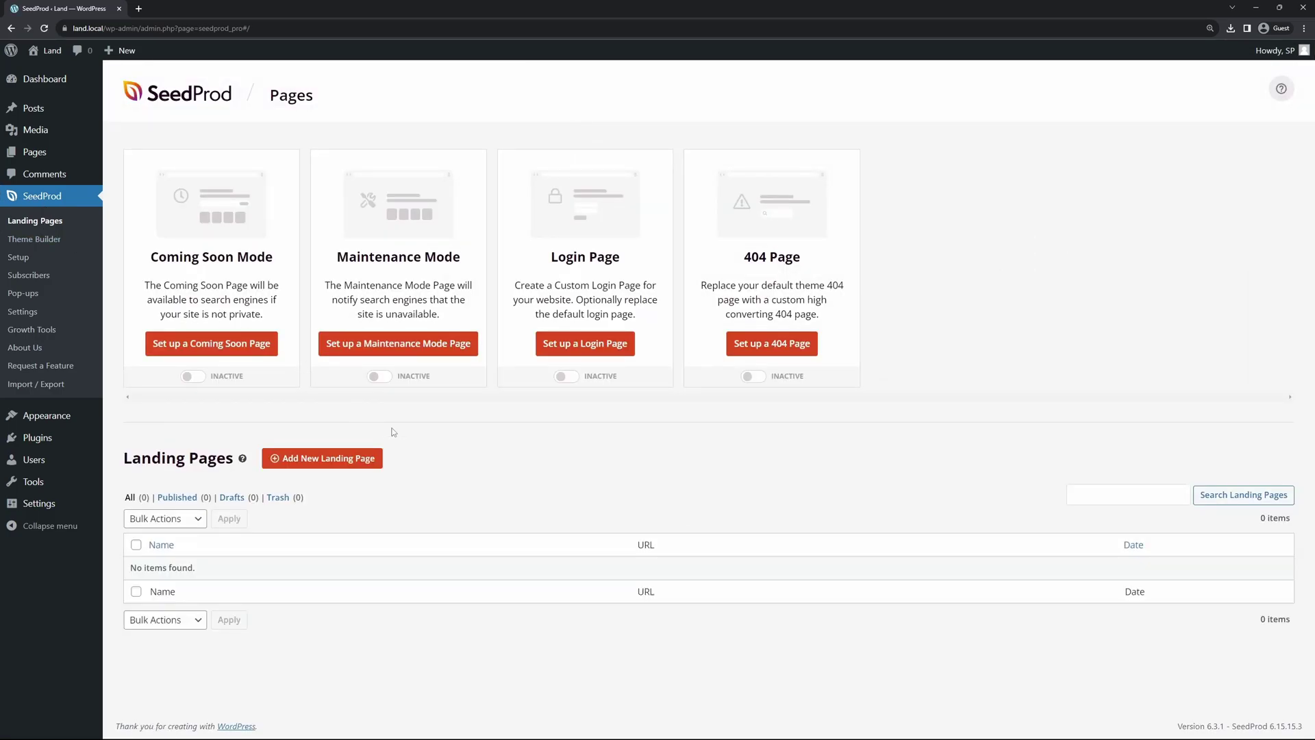
{"action": "left_click", "coordinate": [334, 473]}
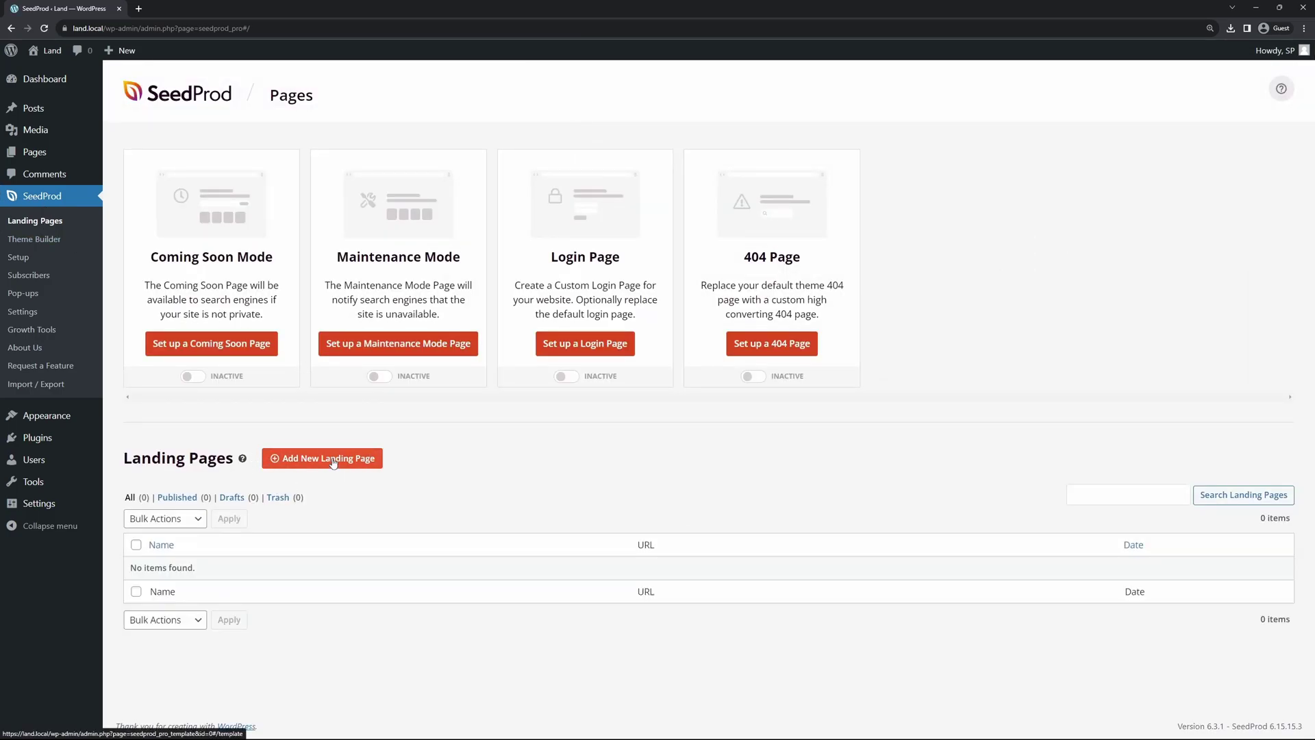
{"action": "mouse_move", "coordinate": [1307, 106]}
{"action": "left_mouse_down"}
{"action": "mouse_move", "coordinate": [1309, 377]}
{"action": "mouse_move", "coordinate": [1310, 111]}
{"action": "left_mouse_up"}
{"action": "scroll", "coordinate": [1233, 108], "scroll_direction": "up", "scroll_amount": 6}
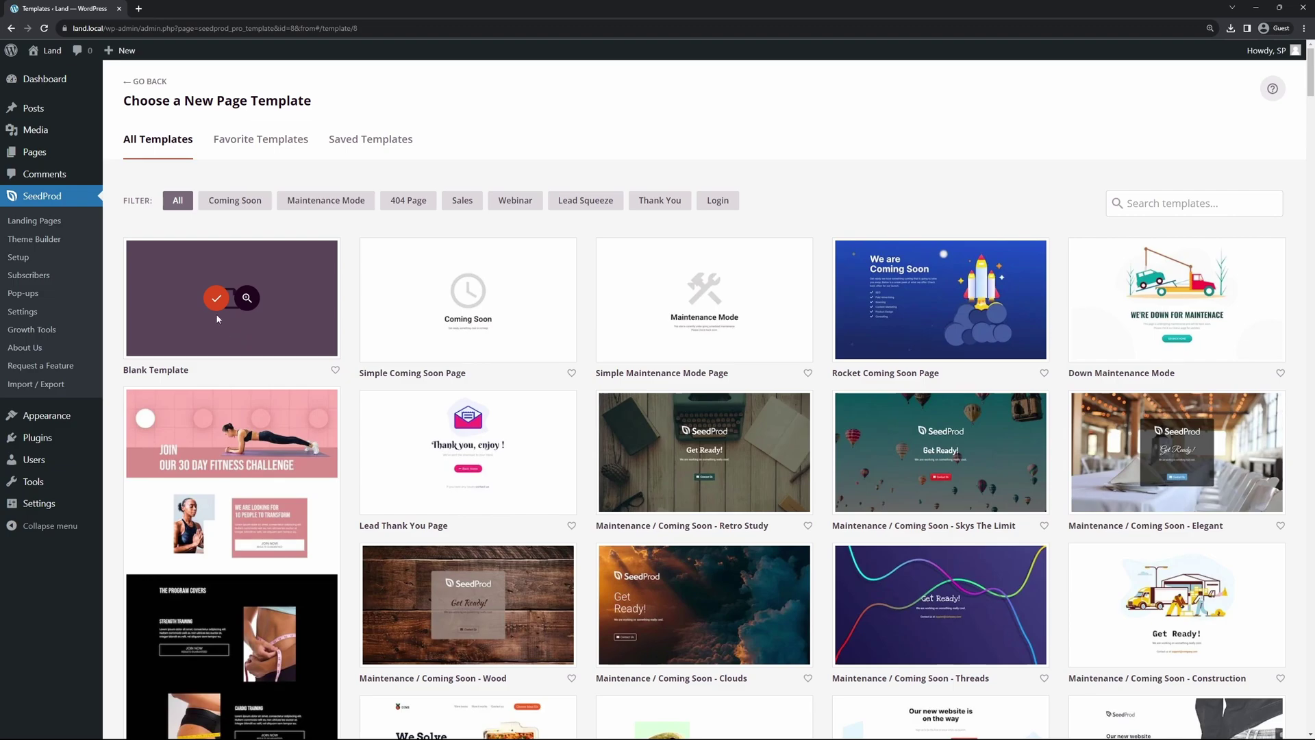
{"action": "left_click", "coordinate": [216, 301]}
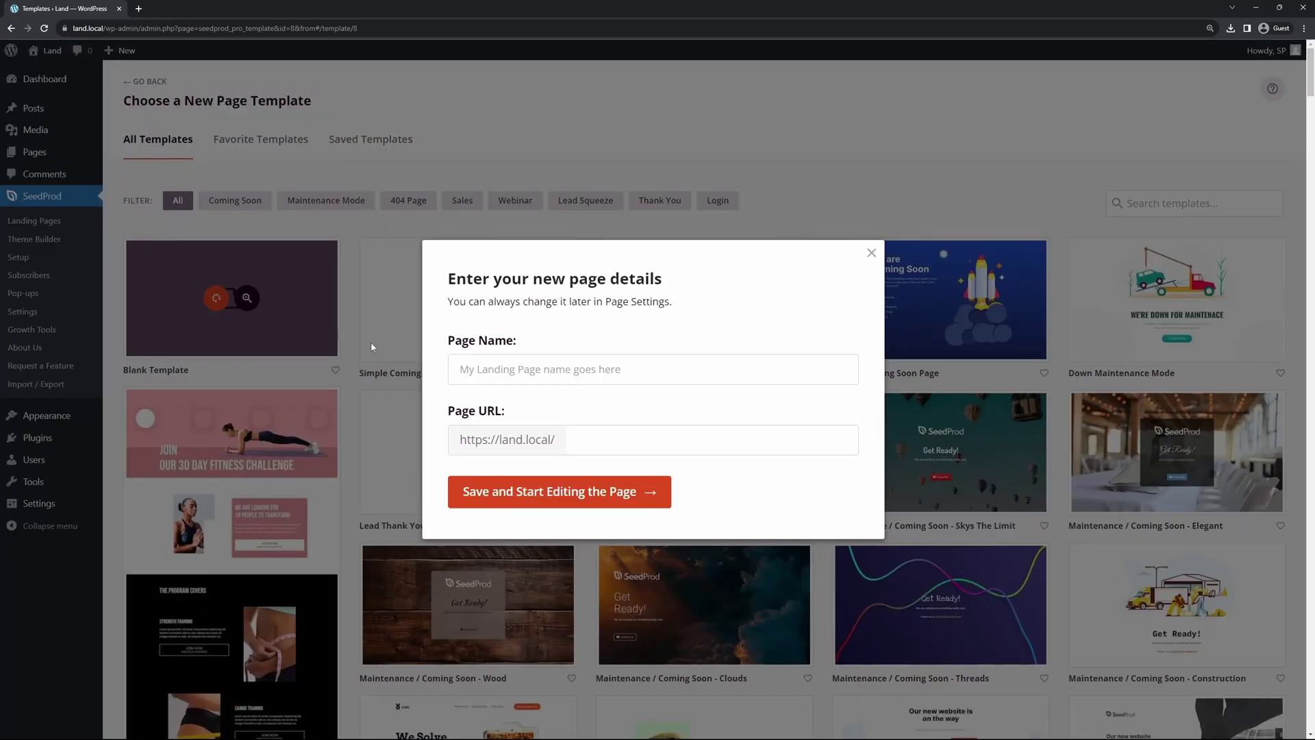
{"action": "type", "text": "Halloween"}
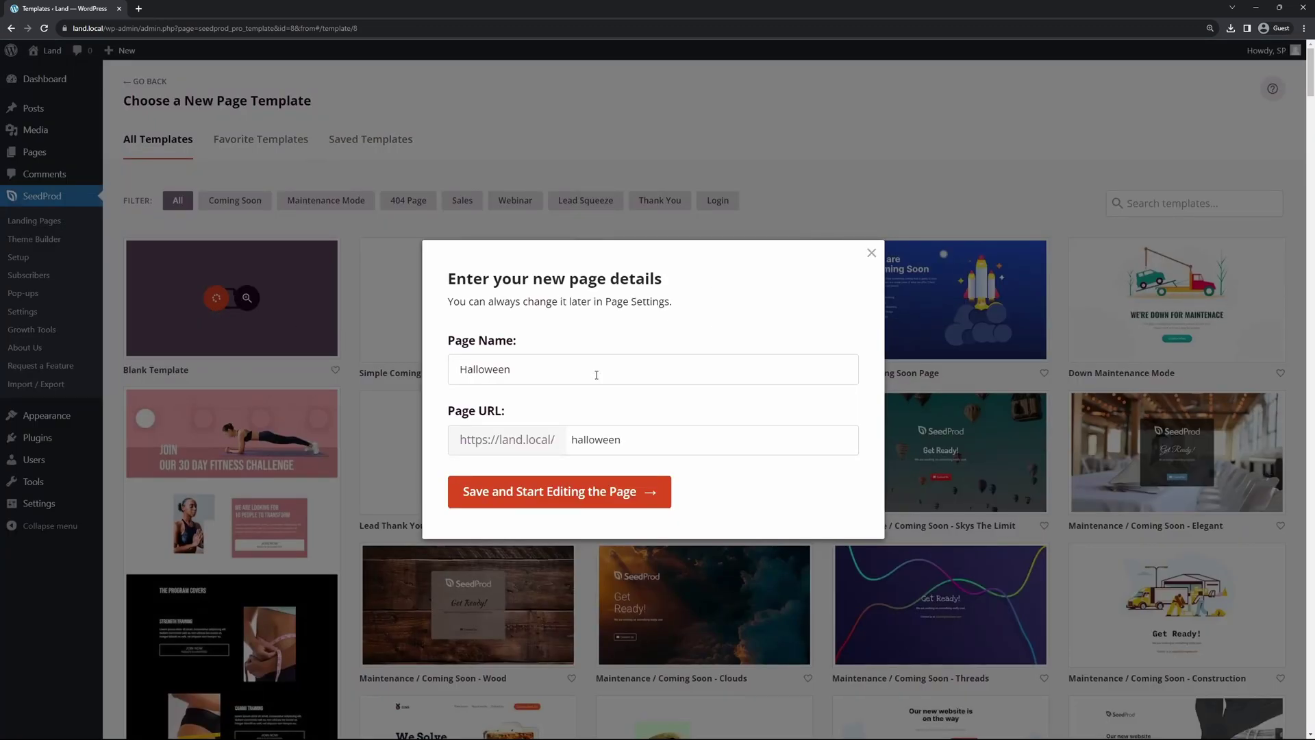
{"action": "left_click", "coordinate": [565, 493]}
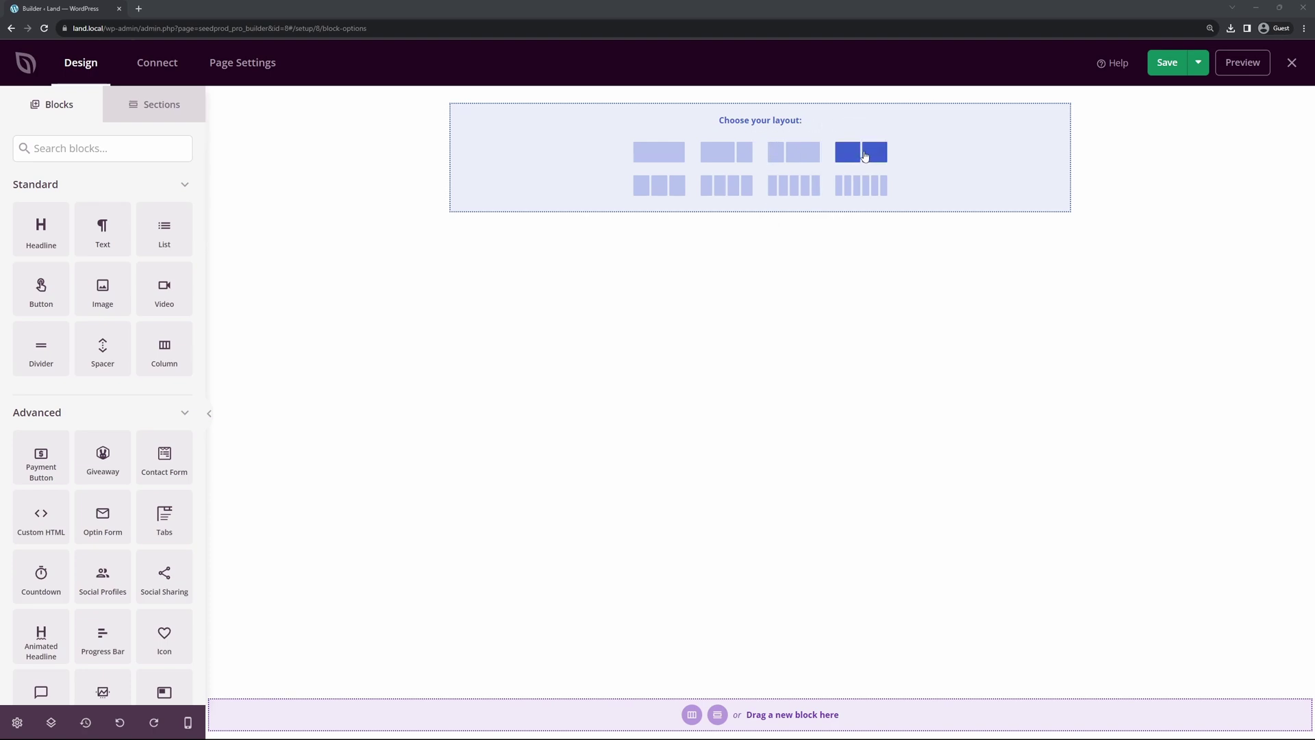
Add a row with two equal columns and use halloweend-bg-2.png from the Media Library as its background image
{"action": "left_click", "coordinate": [861, 157]}
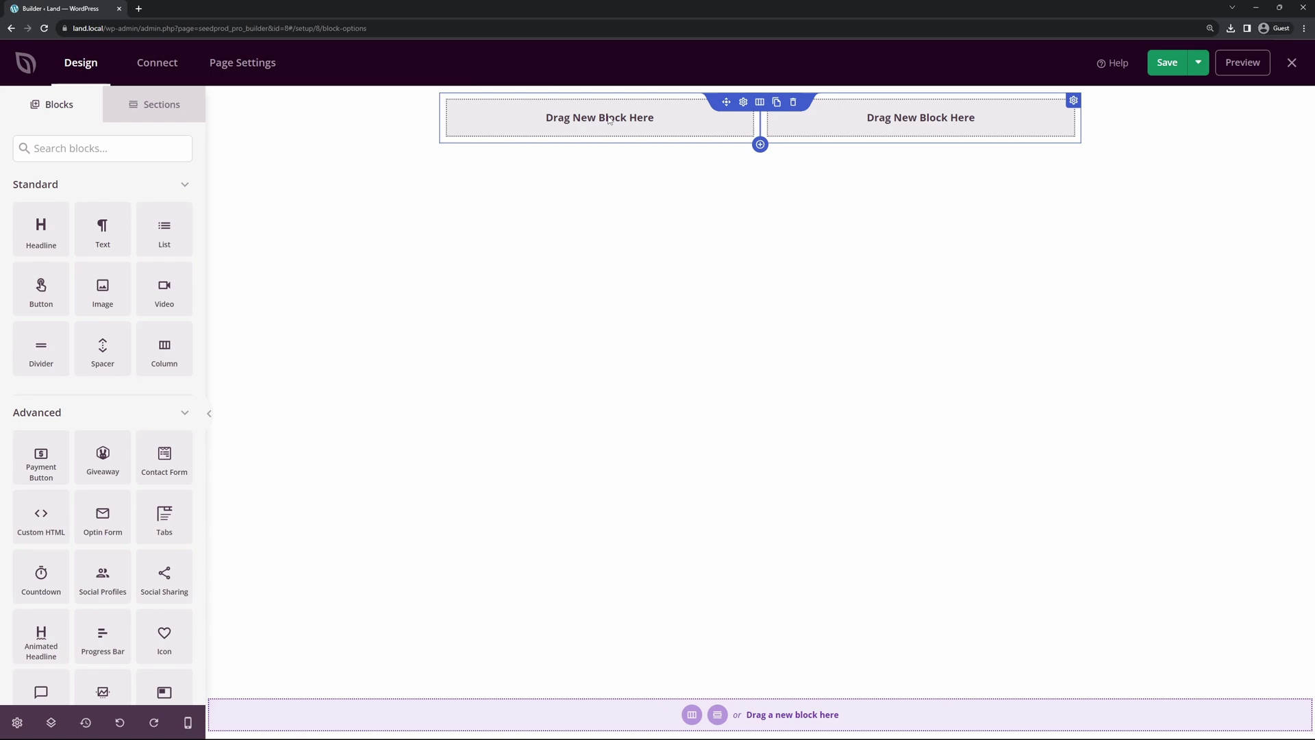
{"action": "left_click", "coordinate": [743, 103]}
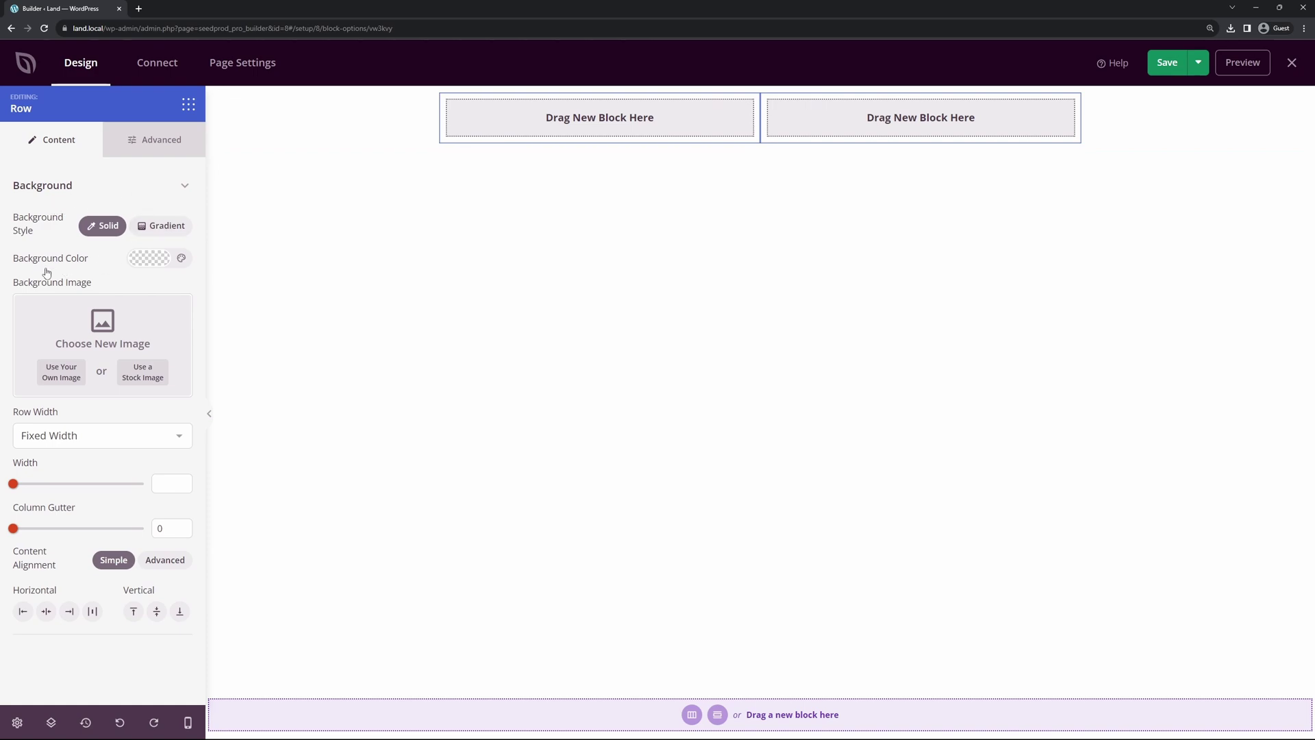
{"action": "left_click", "coordinate": [68, 375]}
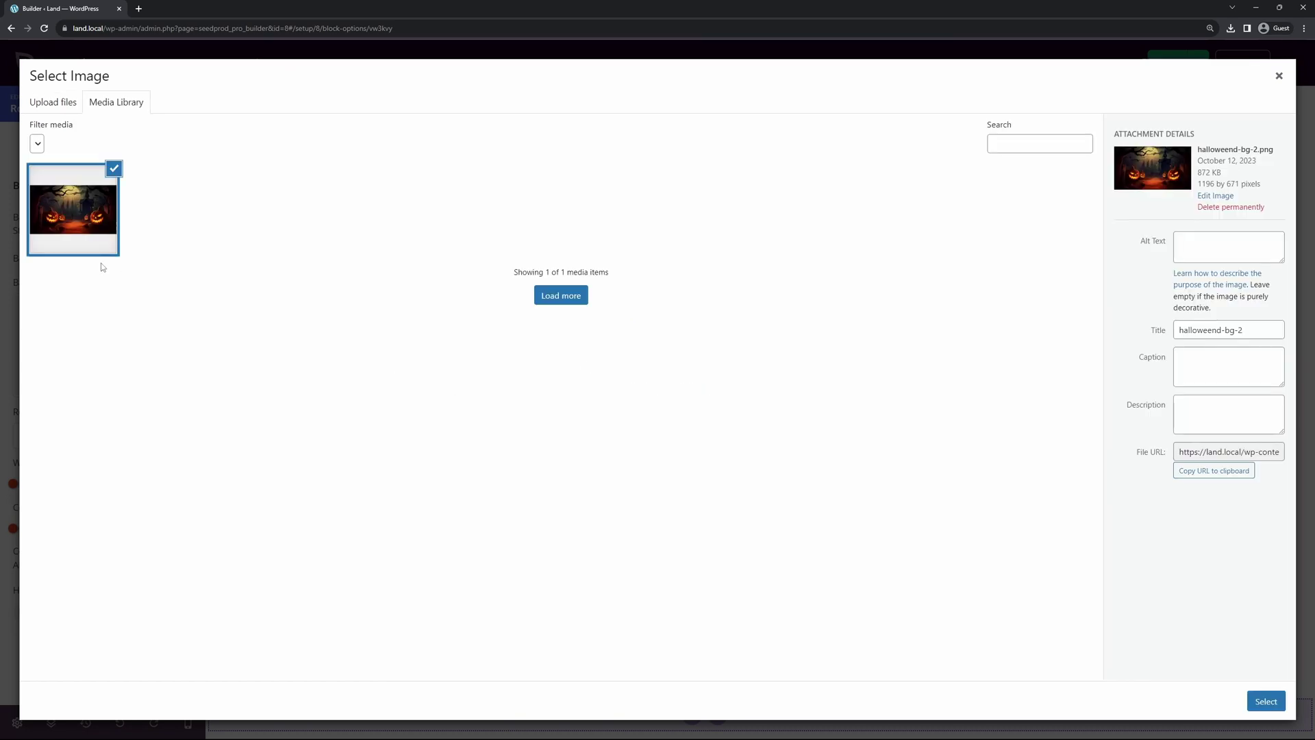
{"action": "left_click", "coordinate": [1265, 700]}
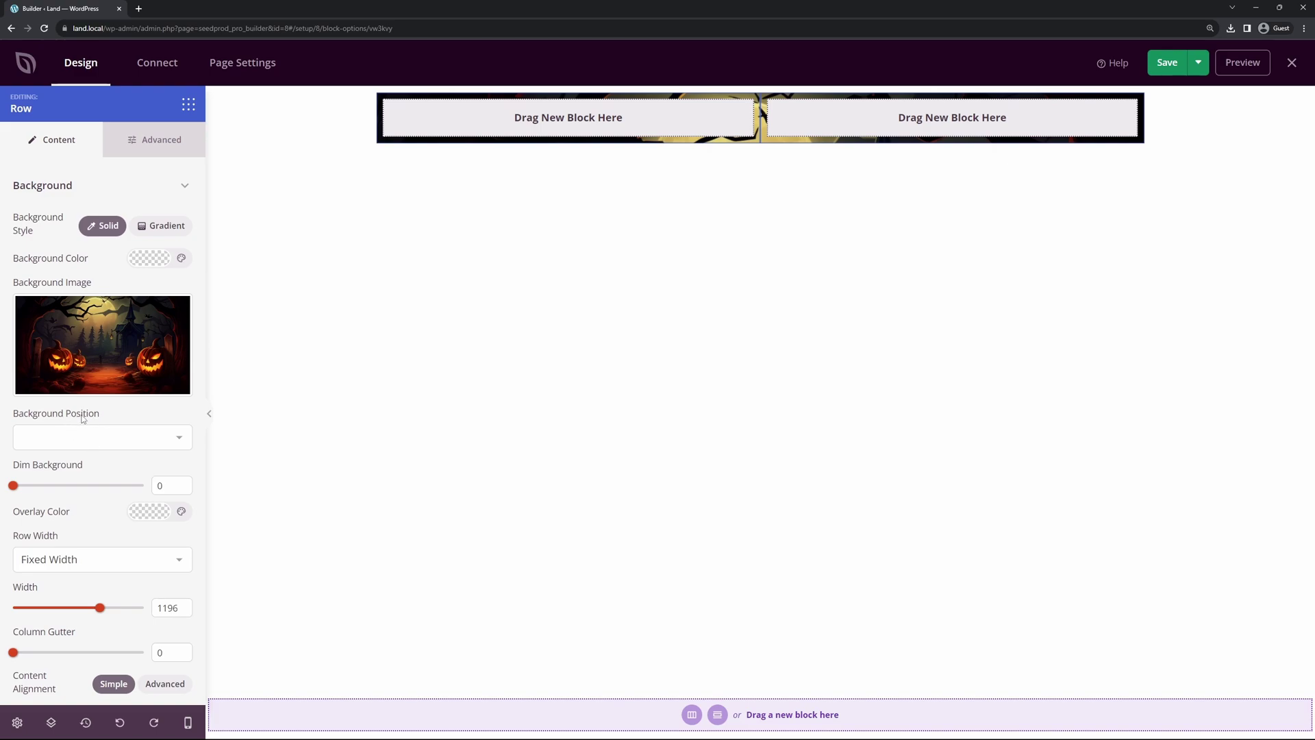
Set the row's background position to Full Screen Cover and its fixed width to 1250
{"action": "left_click", "coordinate": [139, 438]}
{"action": "left_click", "coordinate": [71, 470]}
{"action": "left_click_drag", "start_coordinate": [100, 609], "coordinate": [106, 611]}
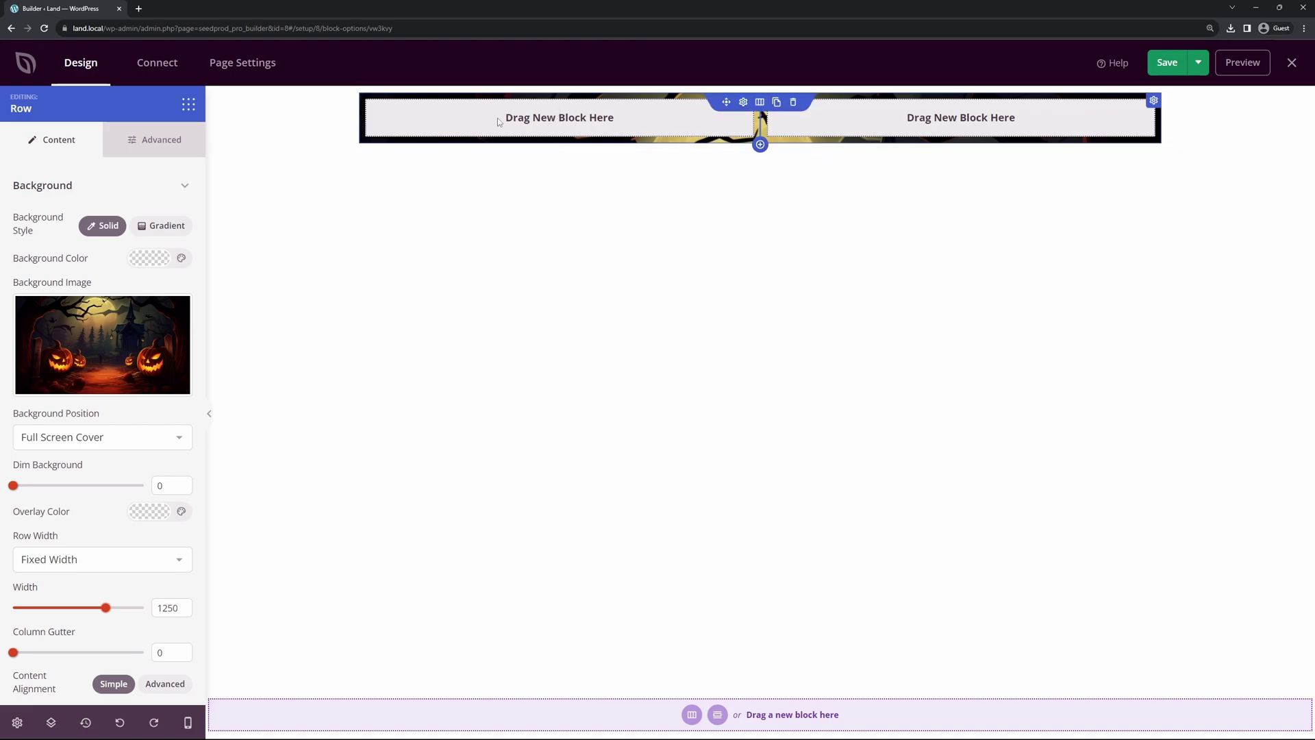
Search the blocks for "anima" and place an Animated Headline block in the row's first column
{"action": "left_click", "coordinate": [188, 105]}
{"action": "left_click", "coordinate": [89, 151]}
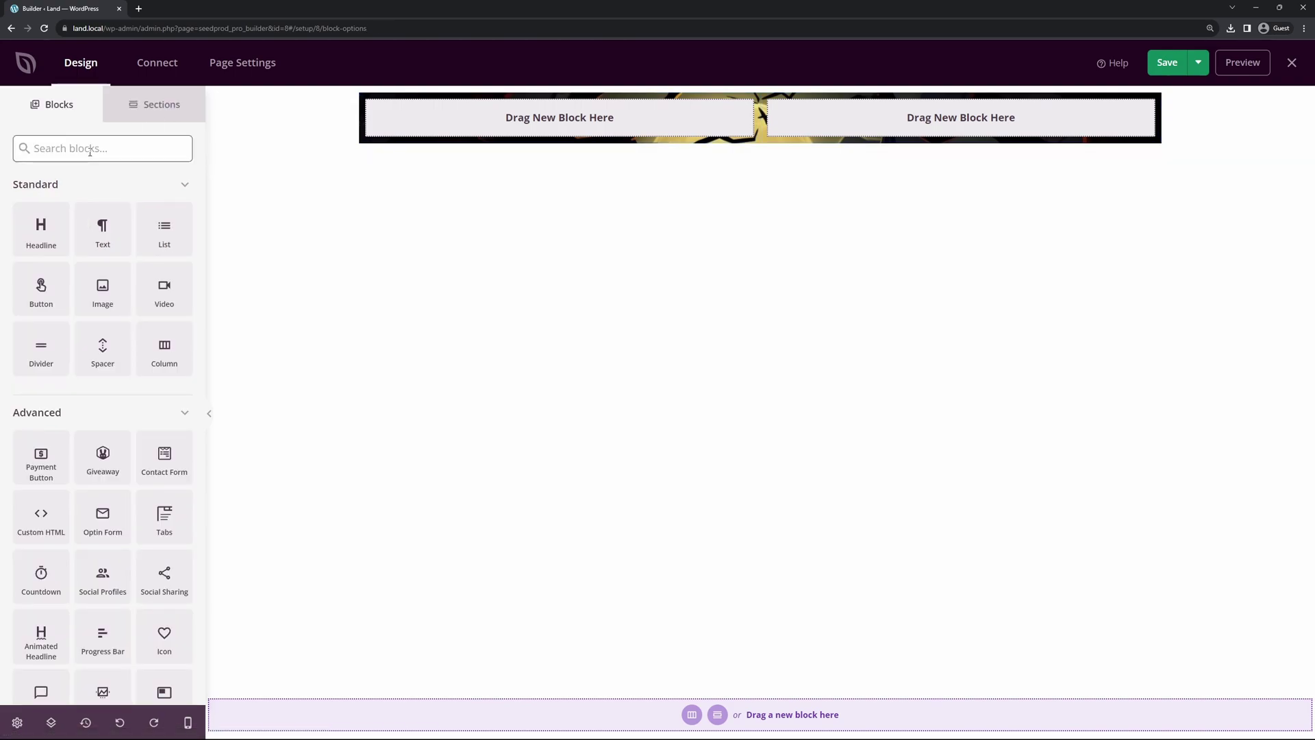
{"action": "type", "text": "anima"}
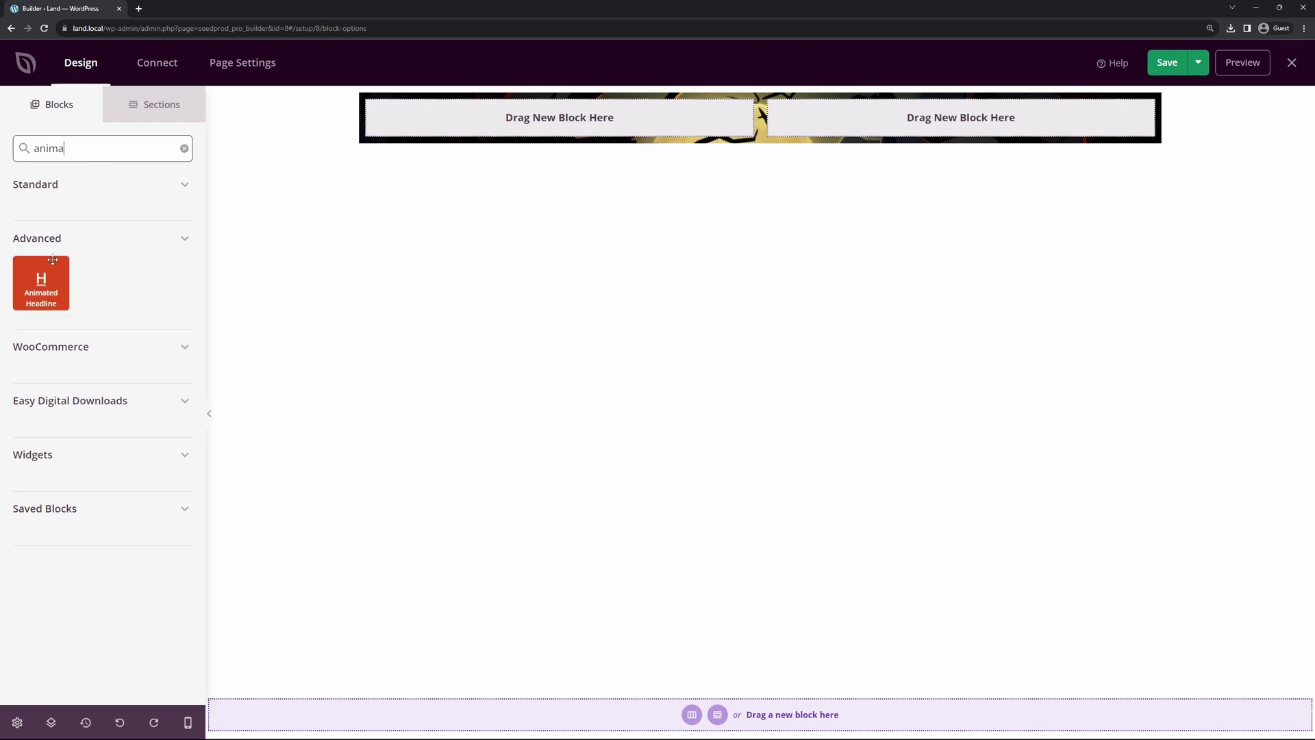
{"action": "left_click_drag", "start_coordinate": [41, 279], "coordinate": [479, 118]}
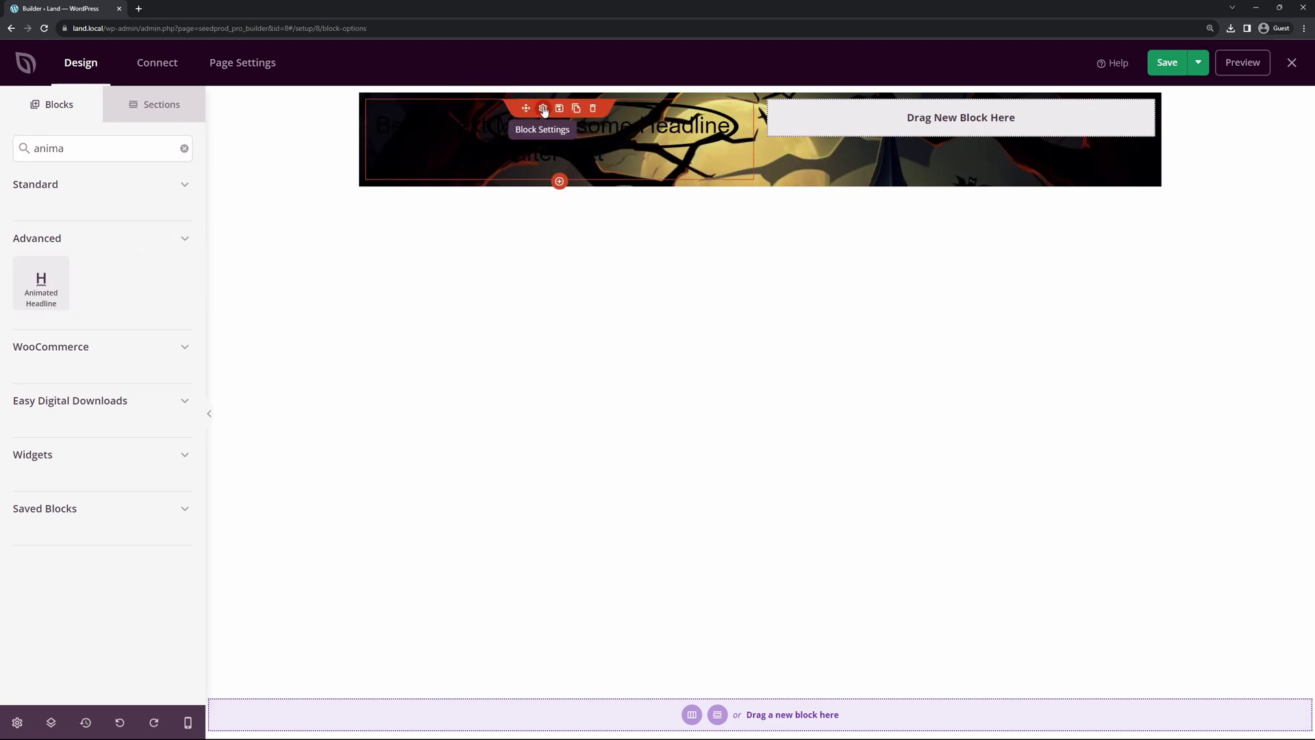
Set the animated headline's text color to white (#FFFFFF)
{"action": "left_click", "coordinate": [544, 110]}
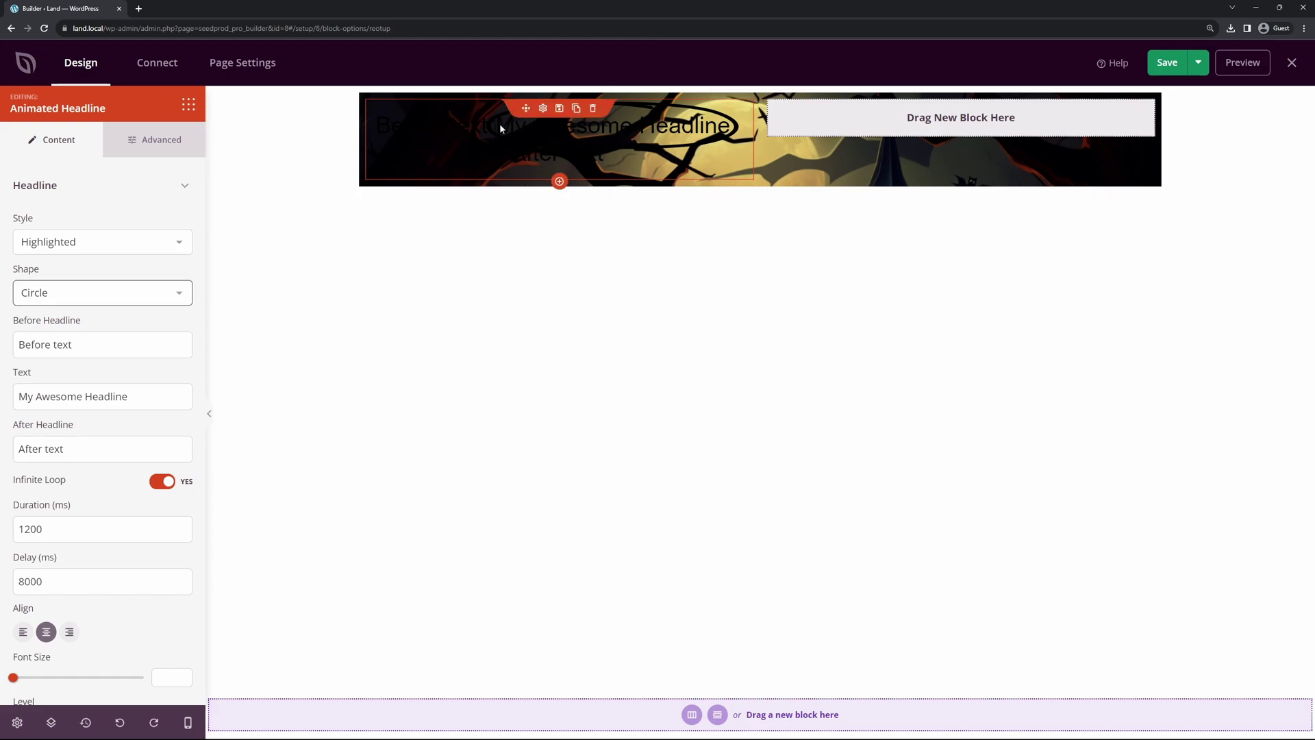
{"action": "left_click", "coordinate": [155, 144]}
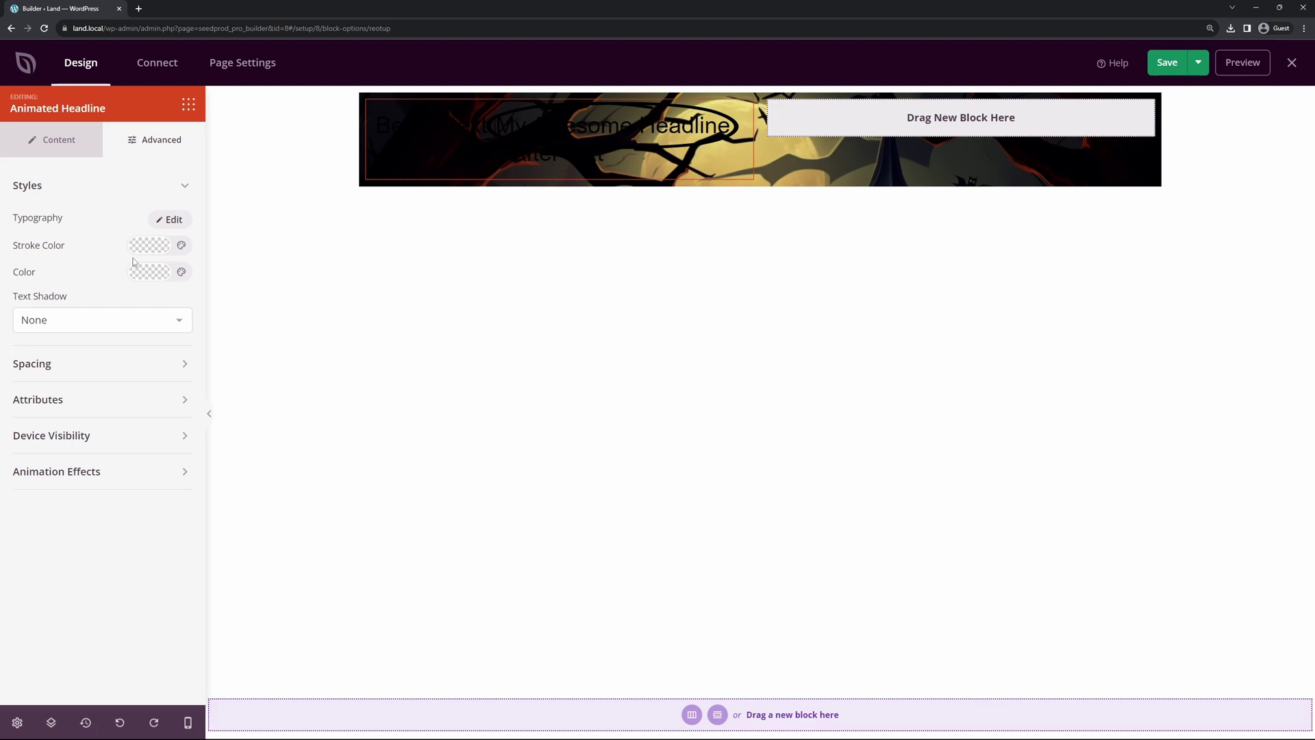
{"action": "left_click", "coordinate": [148, 272]}
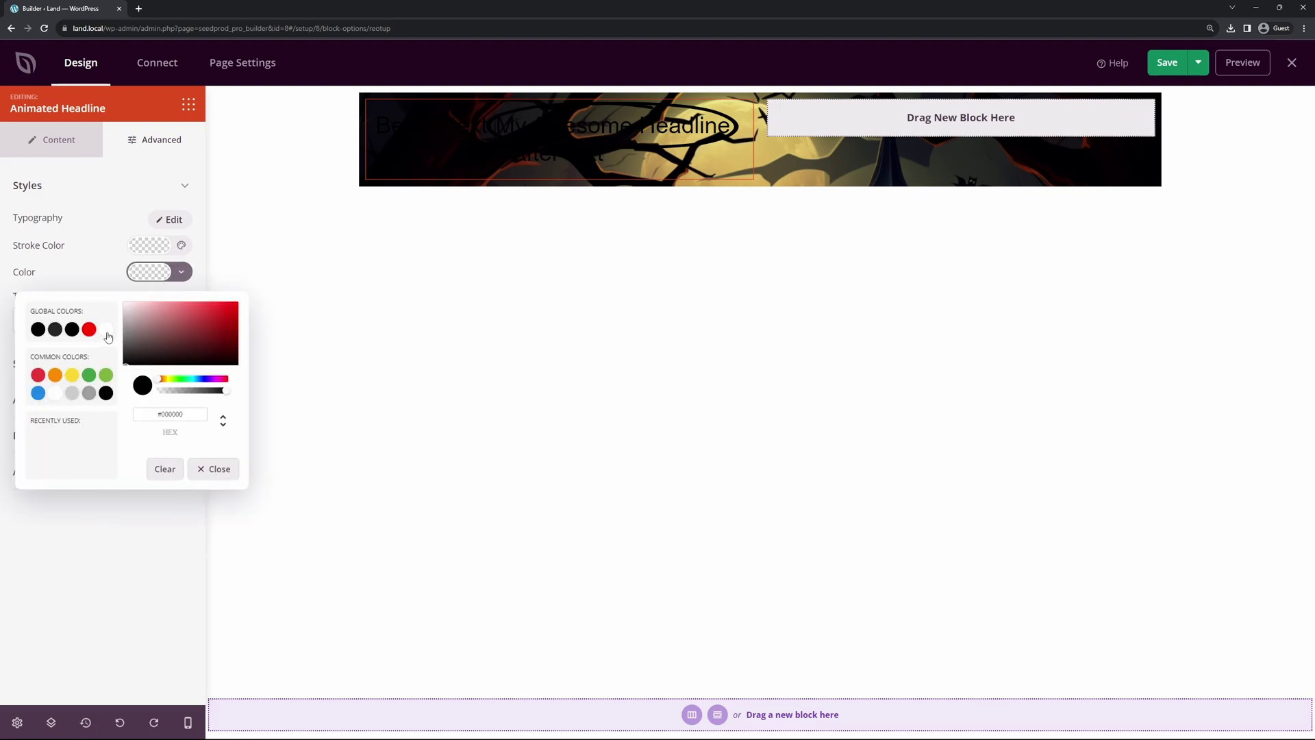
{"action": "left_click", "coordinate": [107, 332]}
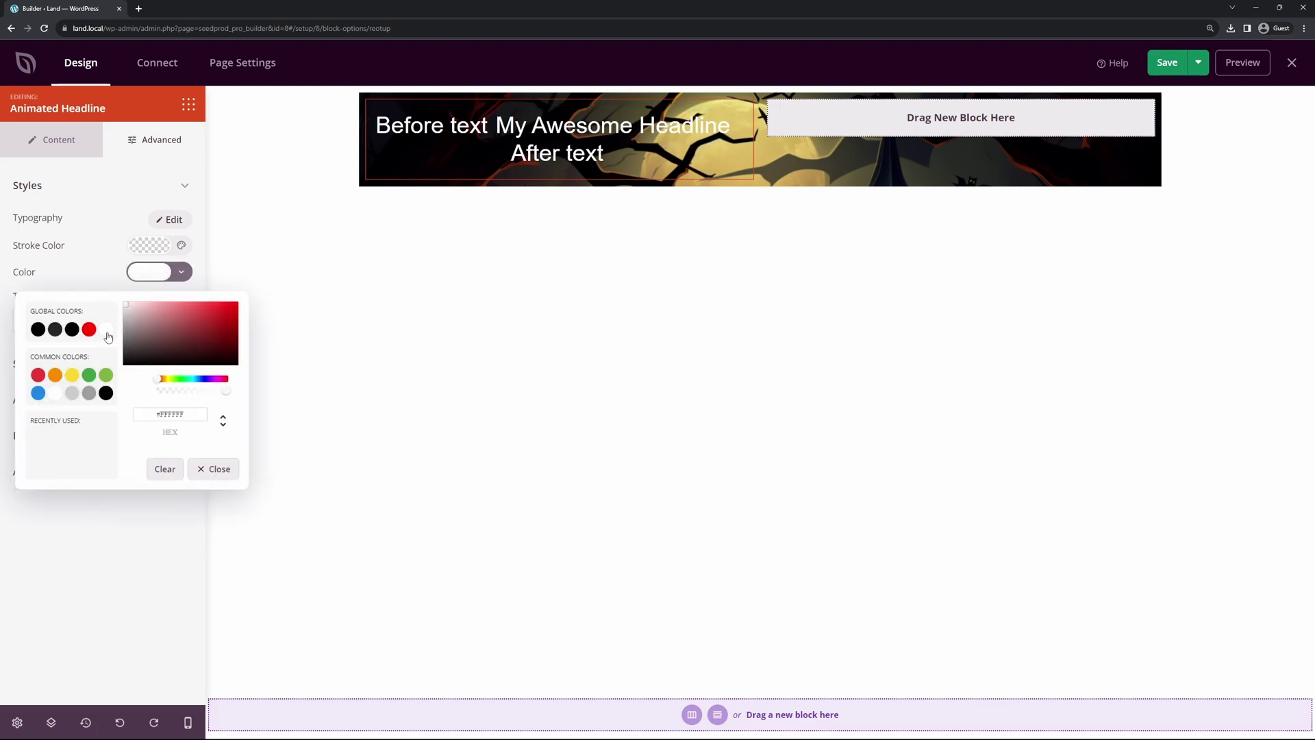
Set the animated headline's stroke color to a deep reddish orange
{"action": "left_click", "coordinate": [150, 248]}
{"action": "left_click", "coordinate": [54, 349]}
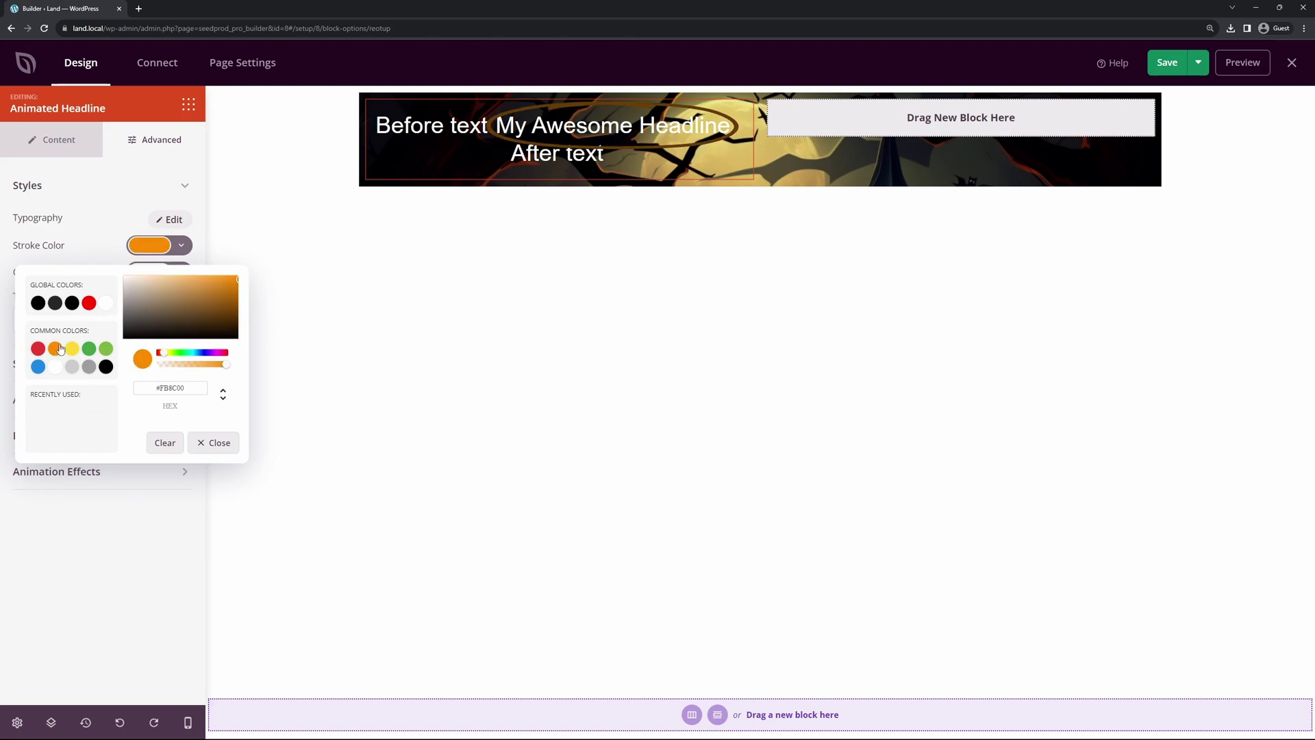
{"action": "left_click_drag", "start_coordinate": [165, 357], "coordinate": [161, 357]}
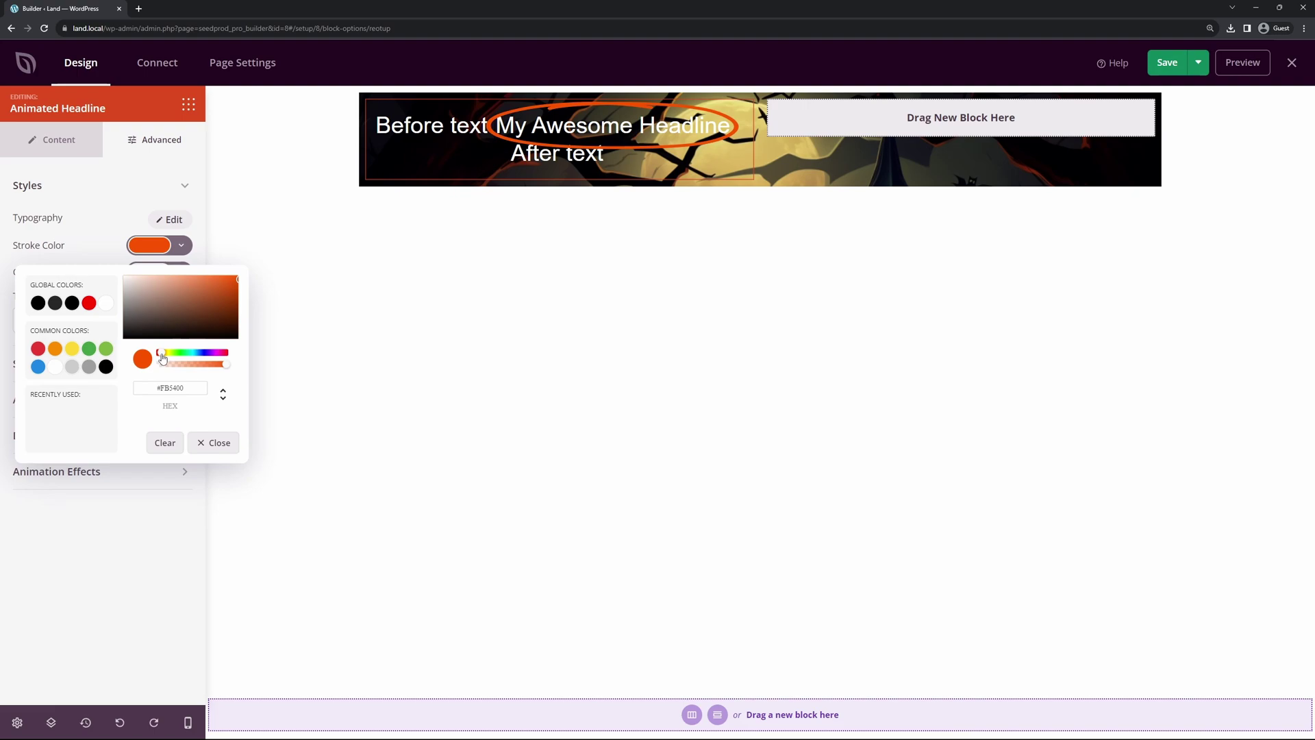
{"action": "left_click", "coordinate": [94, 242]}
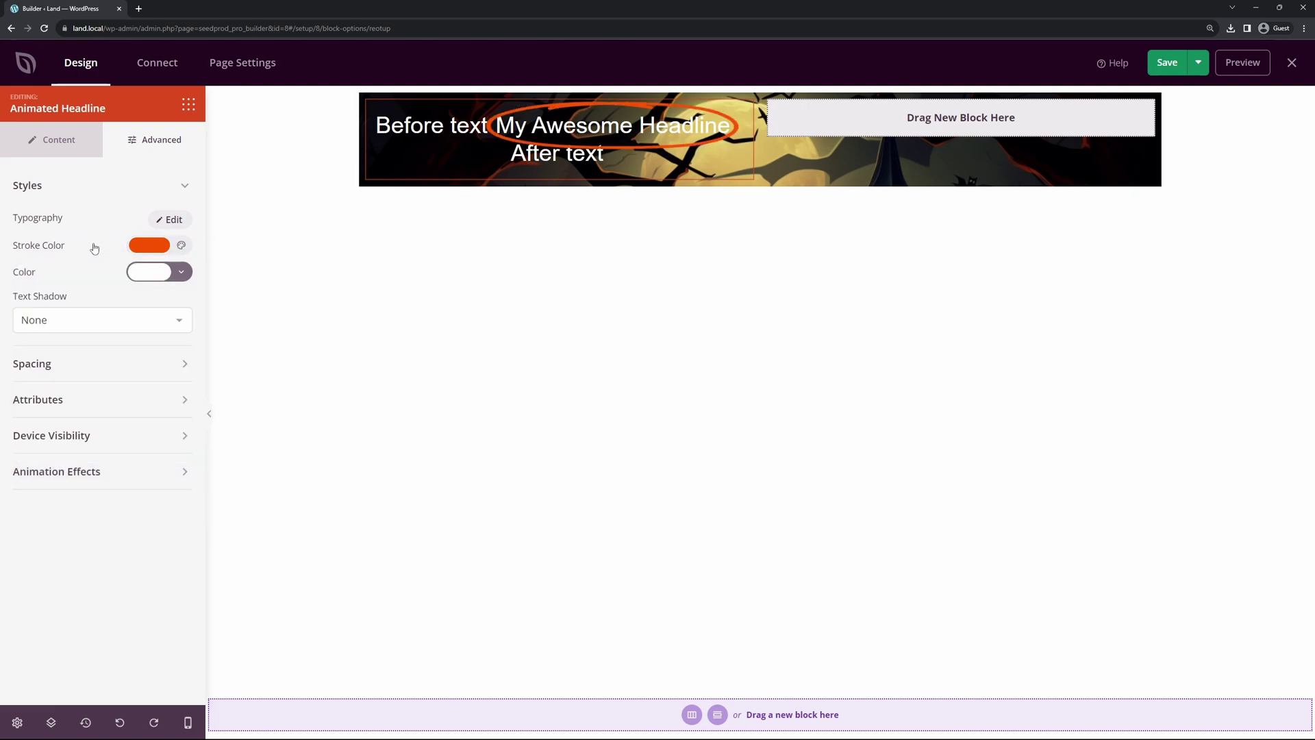
Change the animated headline's highlight shape to Curly
{"action": "left_click", "coordinate": [59, 141]}
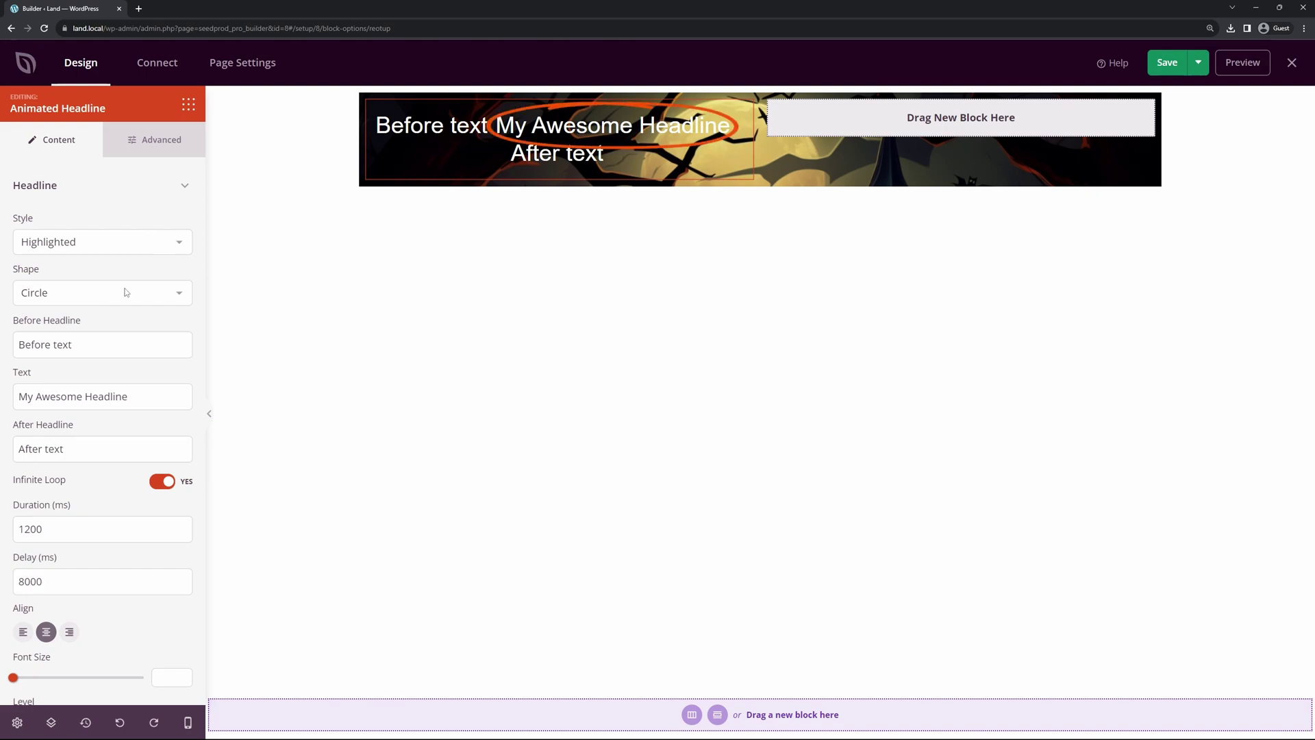
{"action": "left_click", "coordinate": [58, 298]}
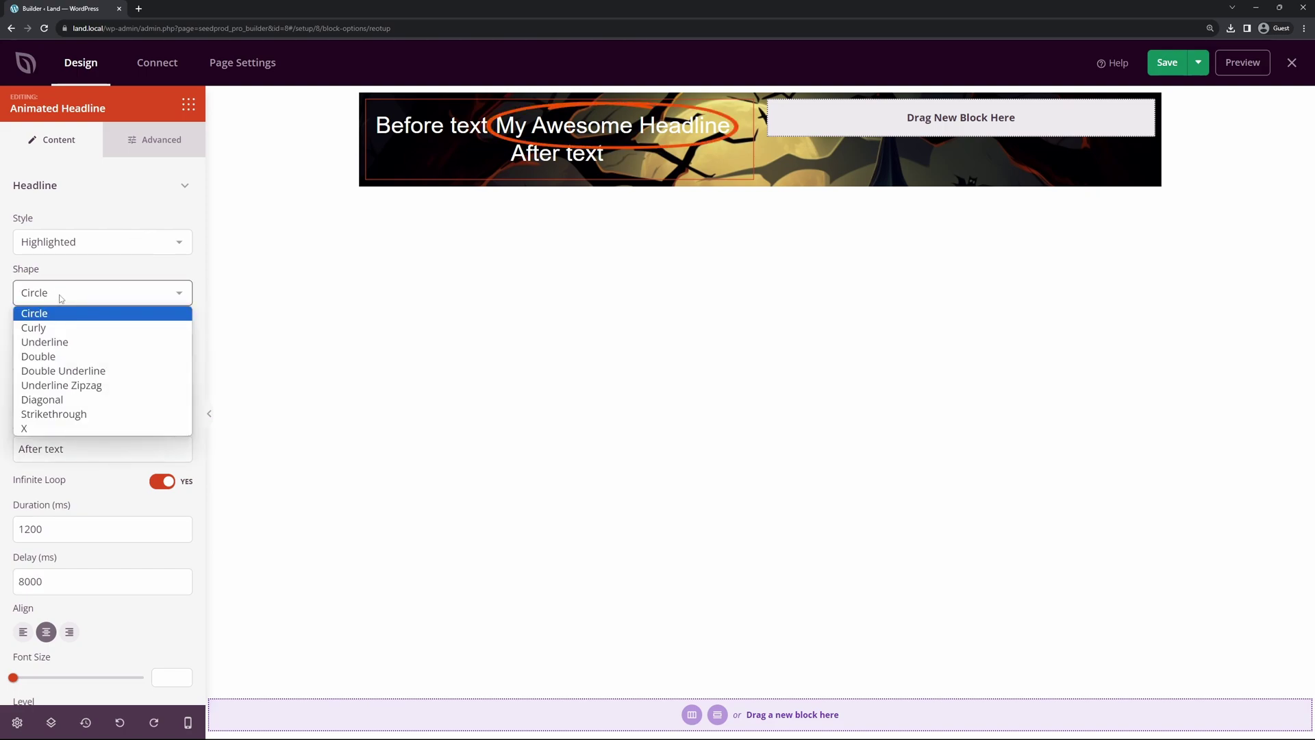
{"action": "left_click", "coordinate": [61, 329]}
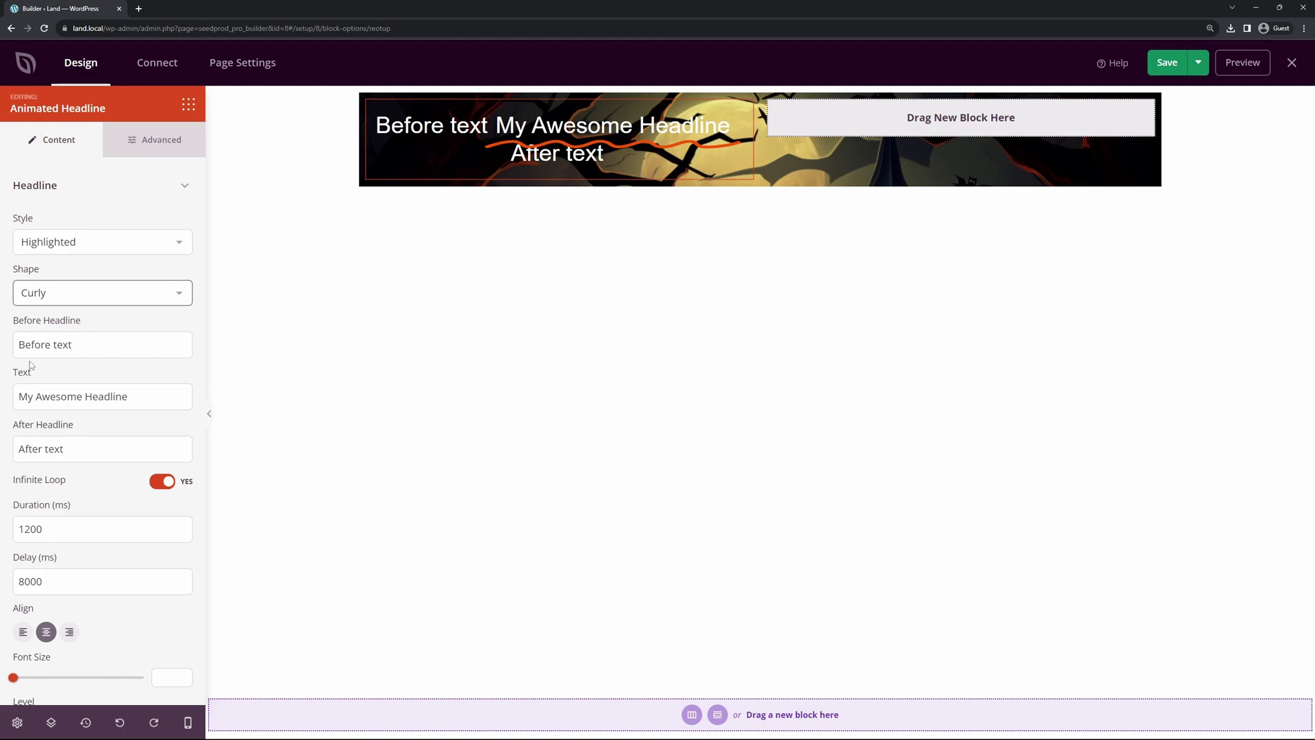
Clear the headline's before and after text and set its main text to "Happy Halloween"
{"action": "left_click_drag", "start_coordinate": [75, 345], "coordinate": [14, 349]}
{"action": "key", "text": "BackSpace"}
{"action": "left_click", "coordinate": [103, 448]}
{"action": "key", "text": "ctrl+a"}
{"action": "key", "text": "BackSpace"}
{"action": "left_click", "coordinate": [83, 397]}
{"action": "key", "text": "ctrl+a"}
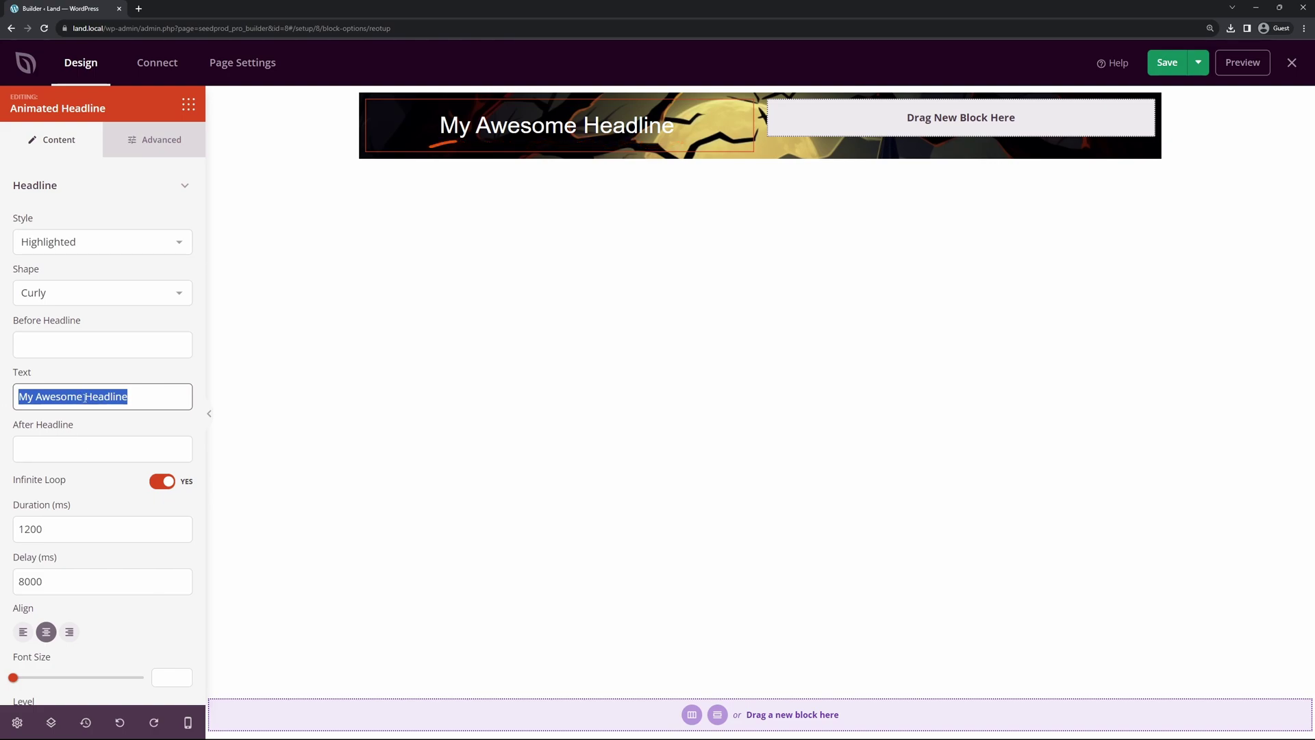
{"action": "type", "text": "Happy Halloween"}
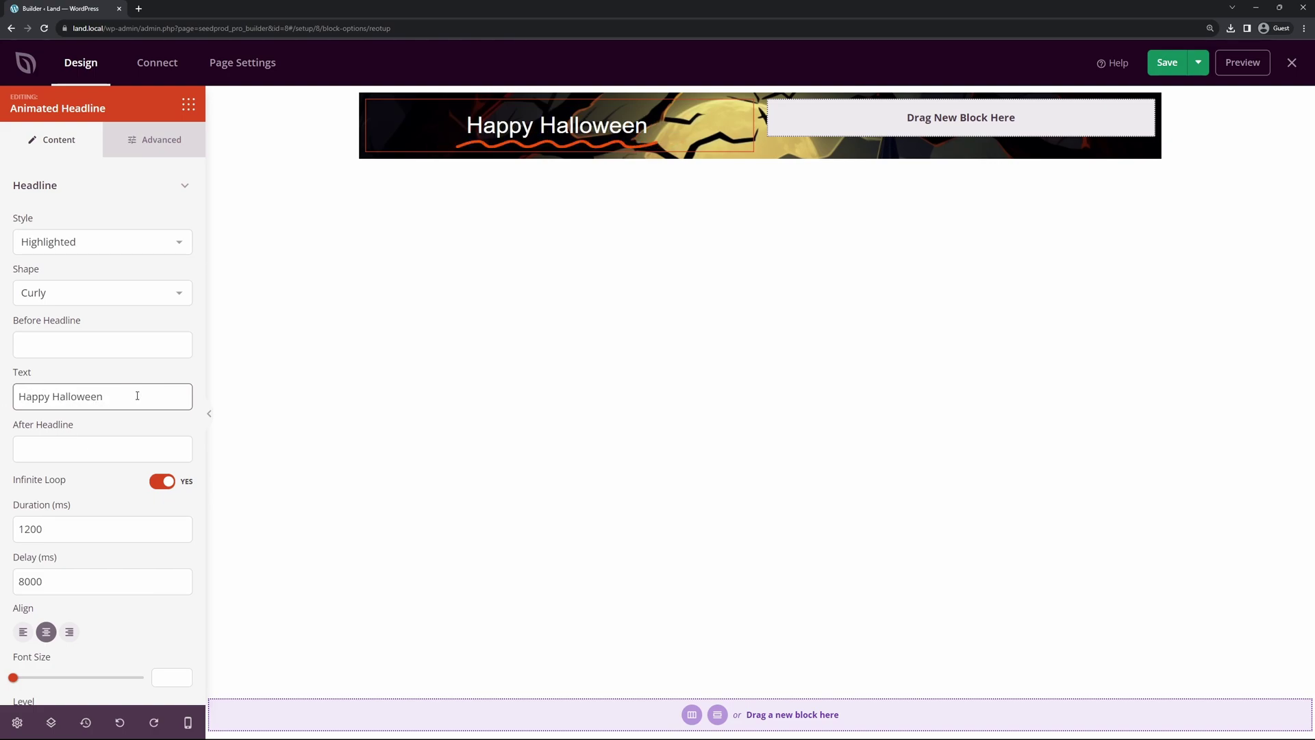
Set the animated headline's font size to 50
{"action": "scroll", "coordinate": [78, 452], "scroll_direction": "down", "scroll_amount": 1}
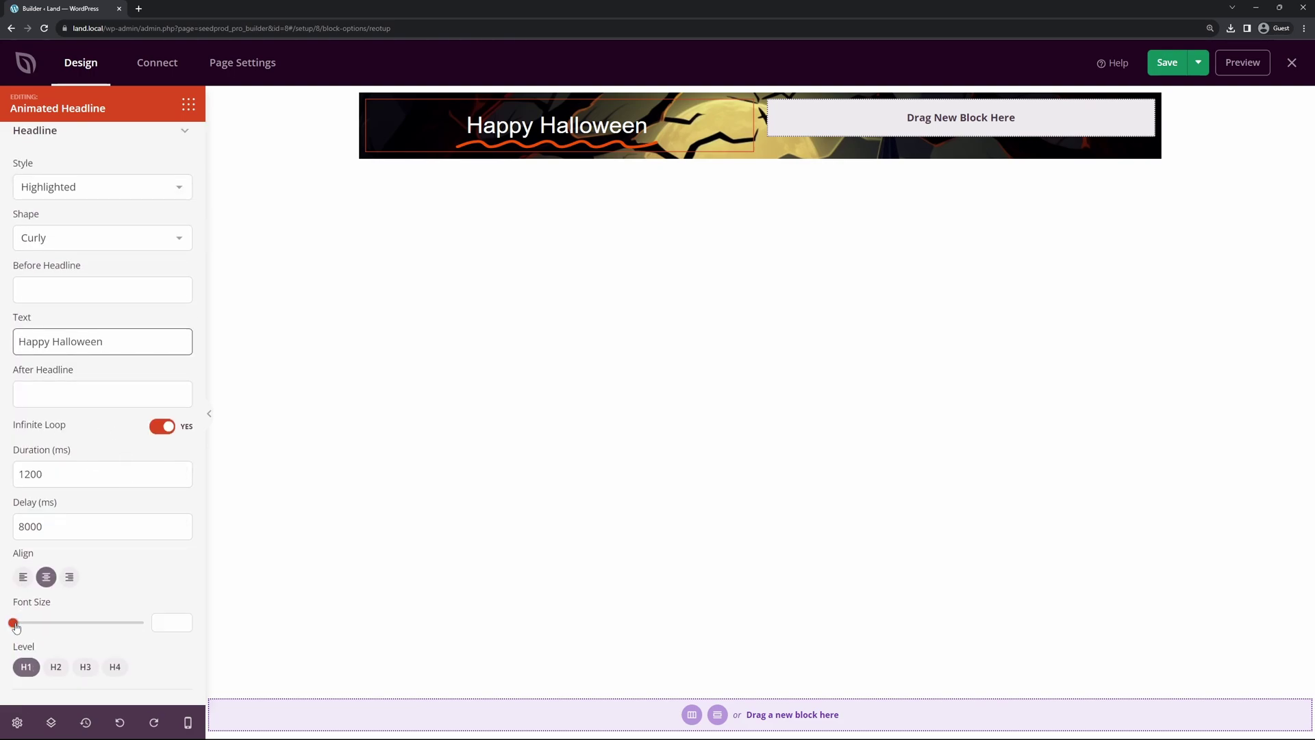
{"action": "left_click_drag", "start_coordinate": [15, 625], "coordinate": [98, 626]}
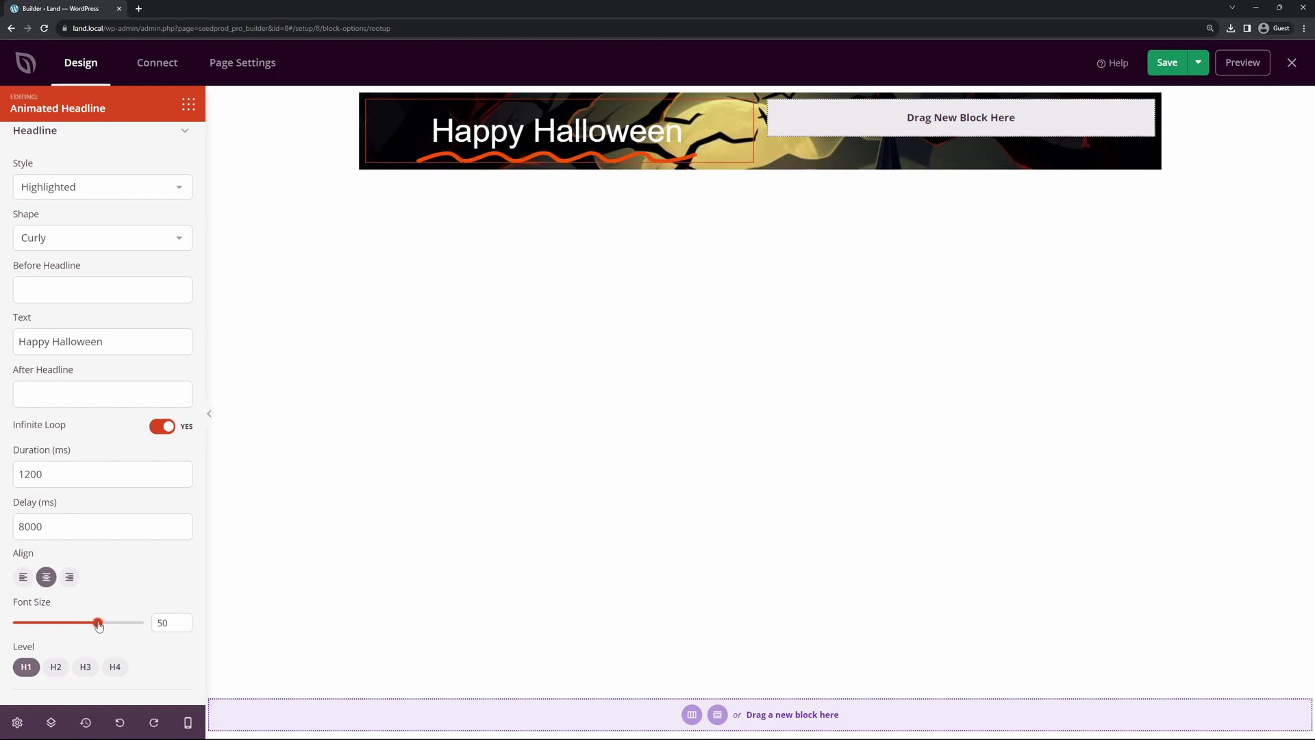
{"action": "scroll", "coordinate": [115, 582], "scroll_direction": "up", "scroll_amount": 1}
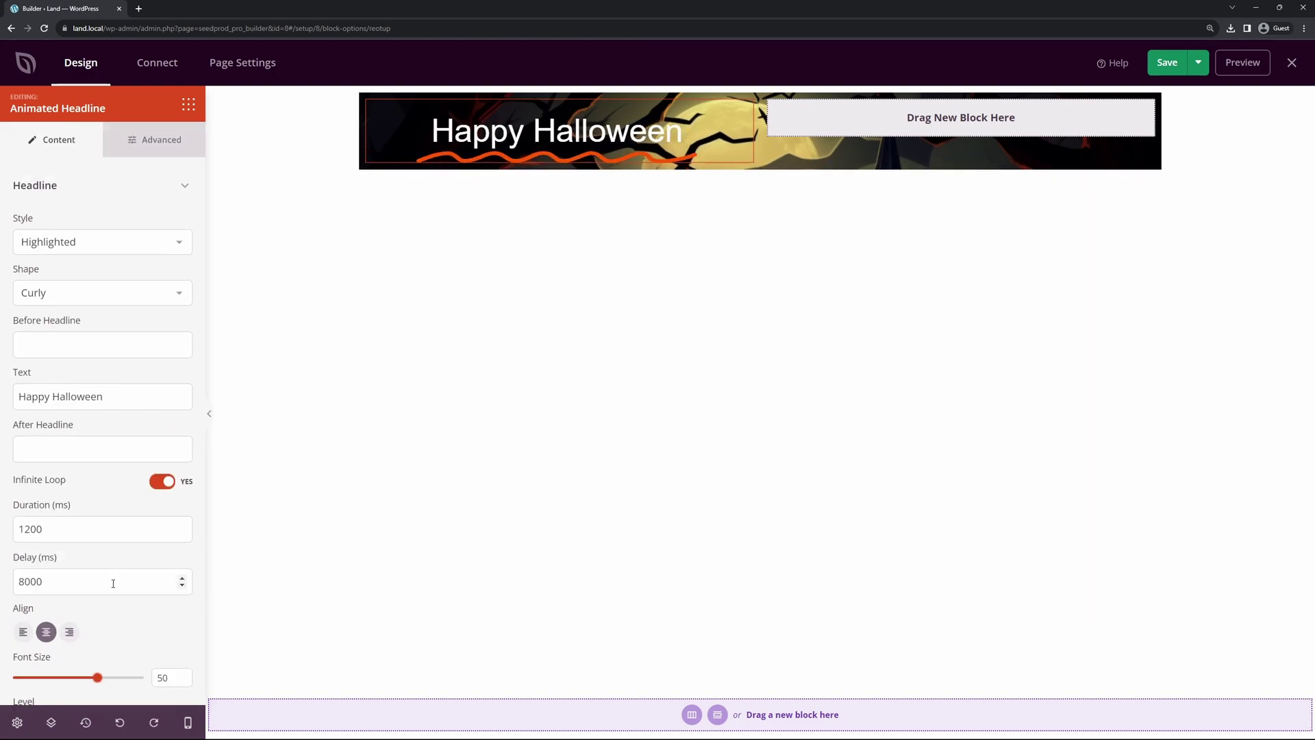
Set the animated headline's font family to Acme and its font size to 60
{"action": "left_click", "coordinate": [157, 141]}
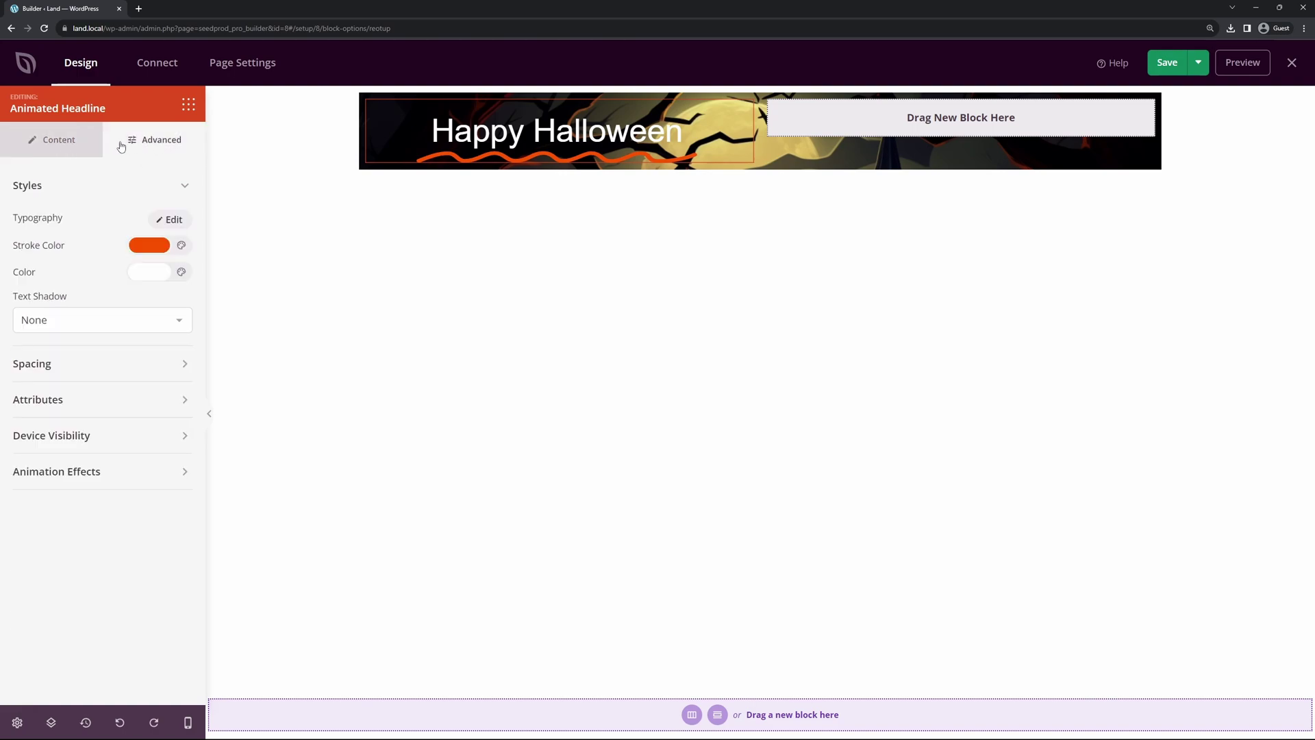
{"action": "left_click", "coordinate": [173, 222]}
{"action": "left_click", "coordinate": [169, 276]}
{"action": "scroll", "coordinate": [118, 402], "scroll_direction": "down", "scroll_amount": 2}
{"action": "scroll", "coordinate": [119, 397], "scroll_direction": "down", "scroll_amount": 2}
{"action": "scroll", "coordinate": [121, 390], "scroll_direction": "up", "scroll_amount": 1}
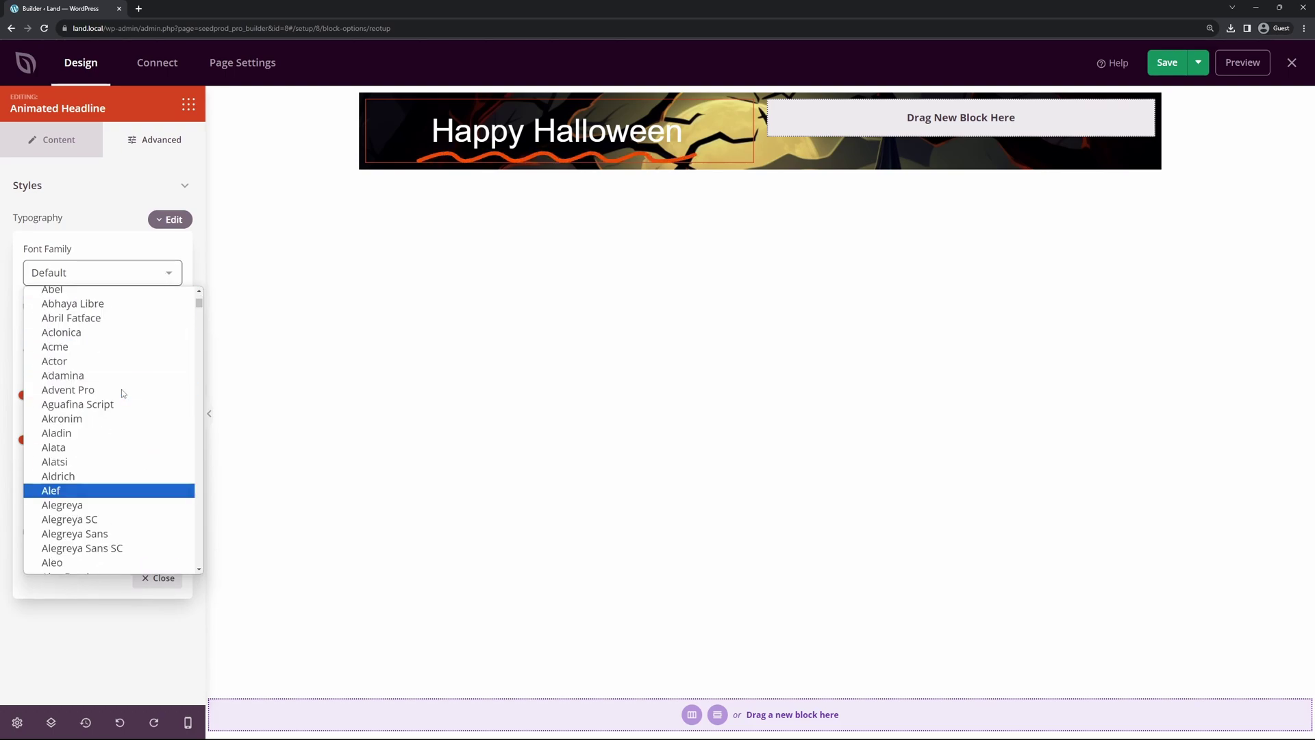
{"action": "left_click", "coordinate": [87, 348]}
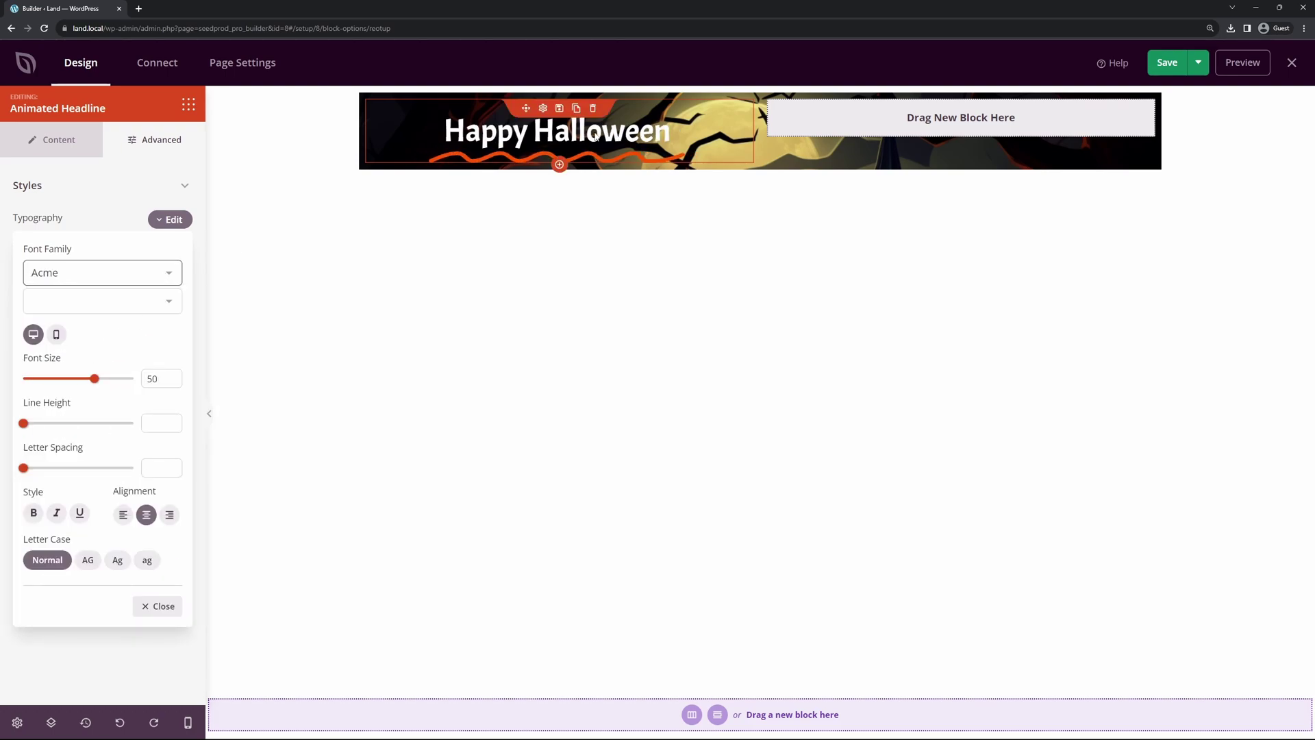
{"action": "left_click", "coordinate": [57, 144]}
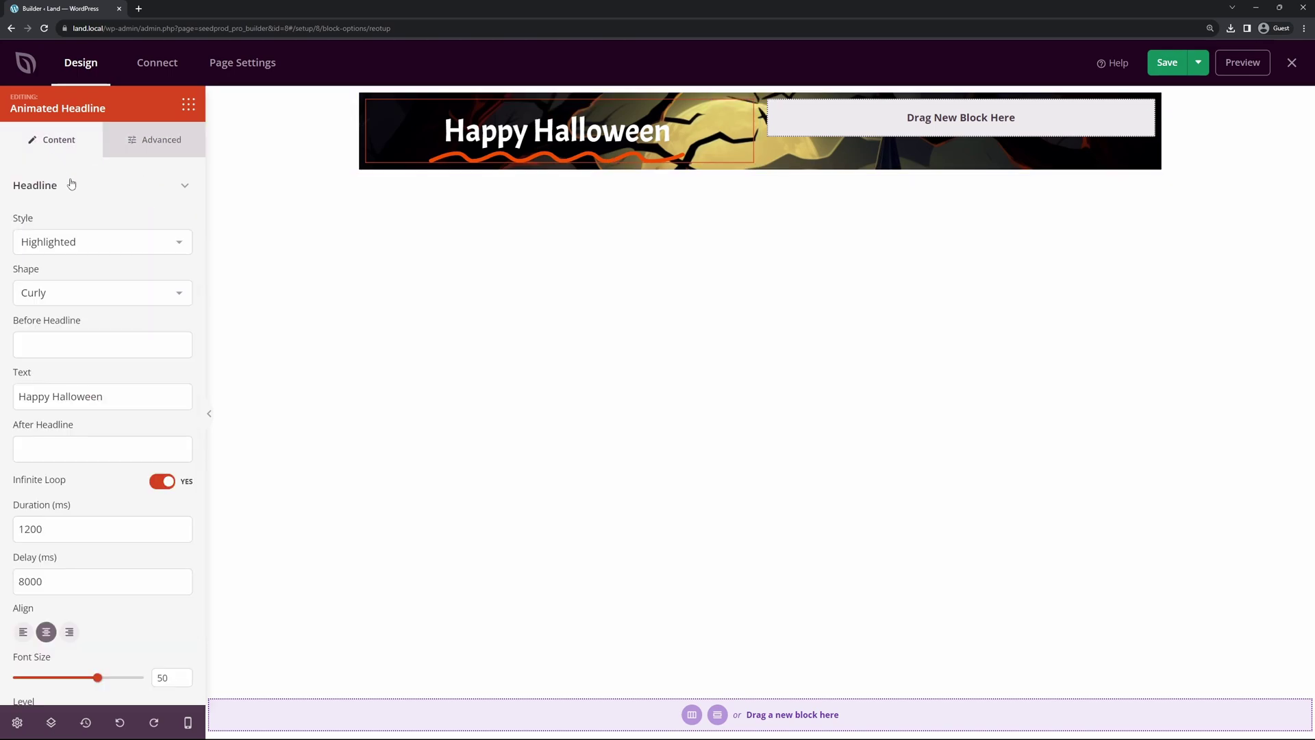
{"action": "left_click_drag", "start_coordinate": [97, 677], "coordinate": [119, 678]}
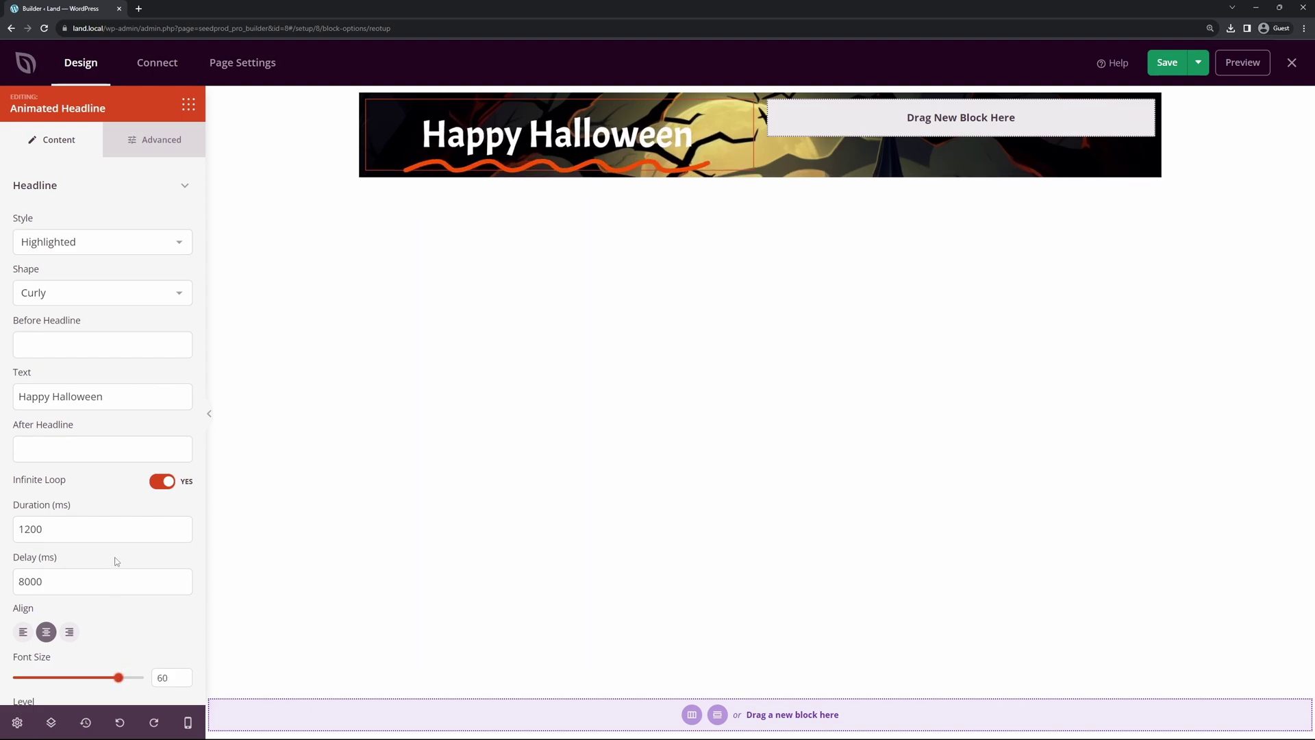
Clear the block search and place a Text block below the animated headline in the row's first column
{"action": "left_click", "coordinate": [189, 107]}
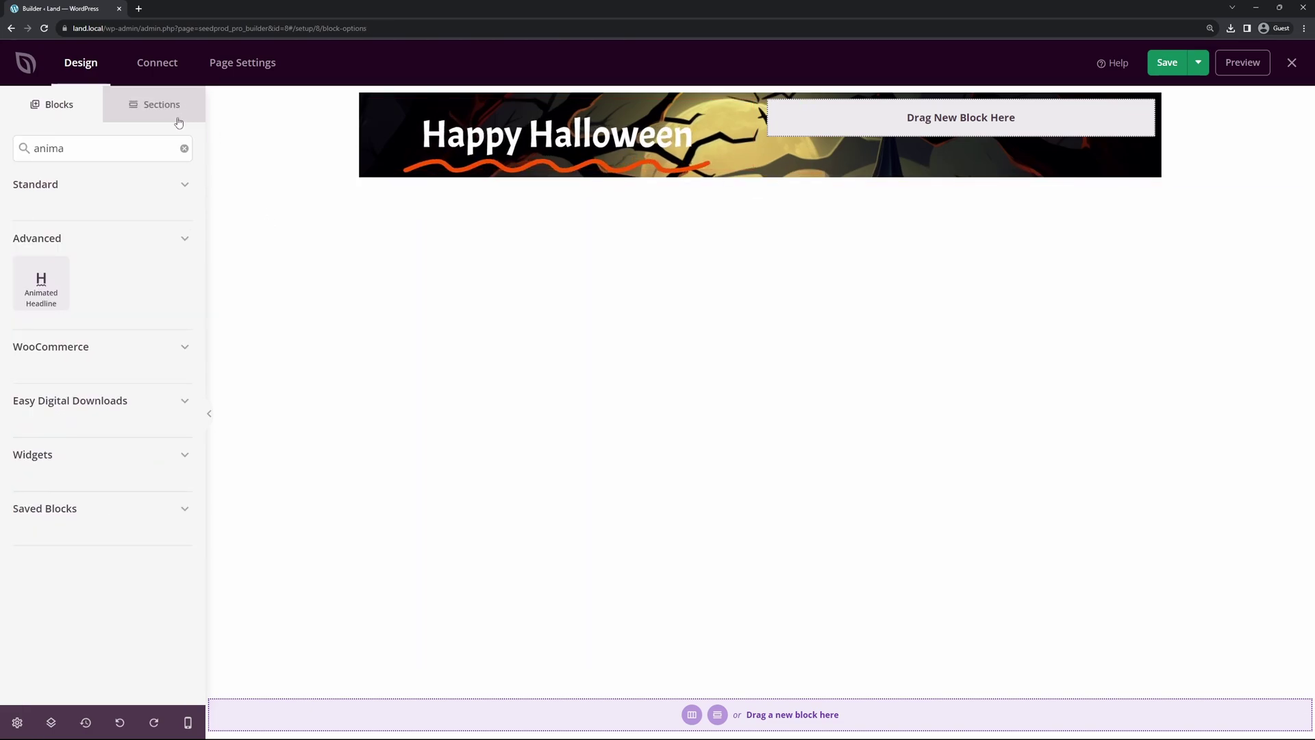
{"action": "double_click", "coordinate": [120, 149]}
{"action": "key", "text": "BackSpace"}
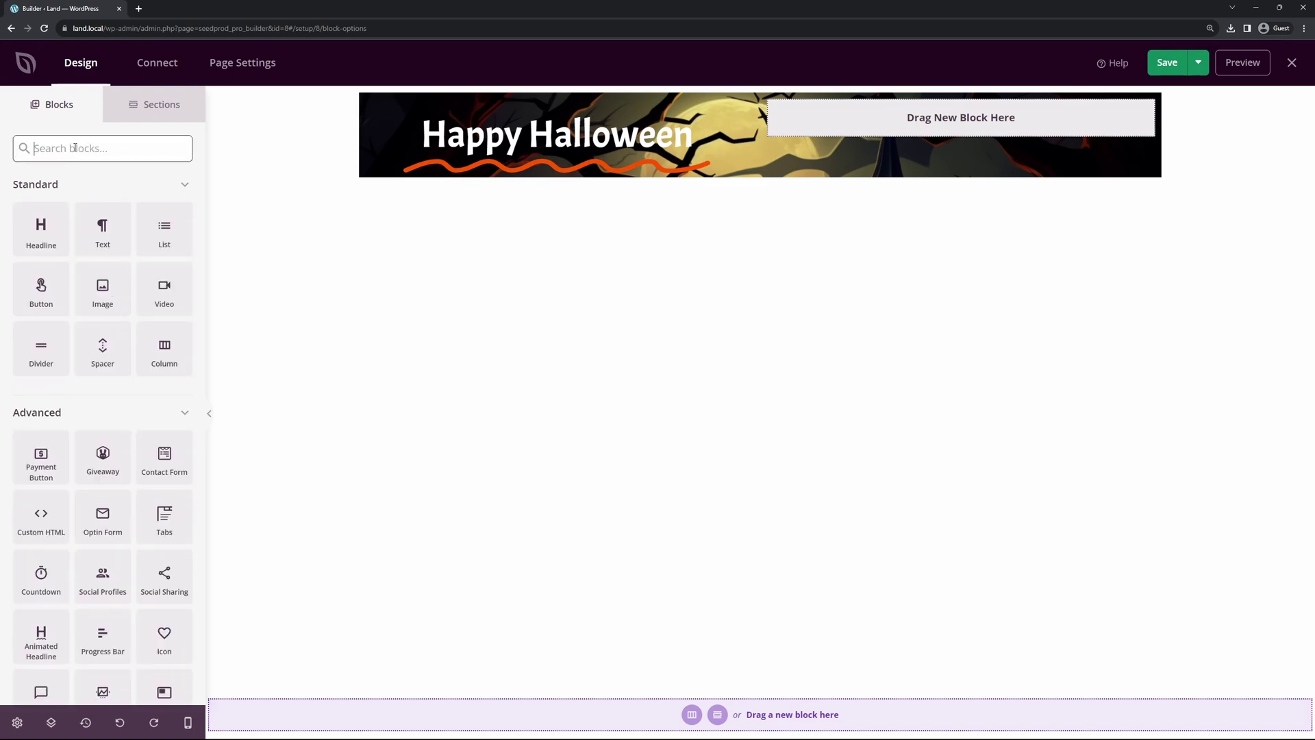
{"action": "left_click_drag", "start_coordinate": [103, 230], "coordinate": [558, 191]}
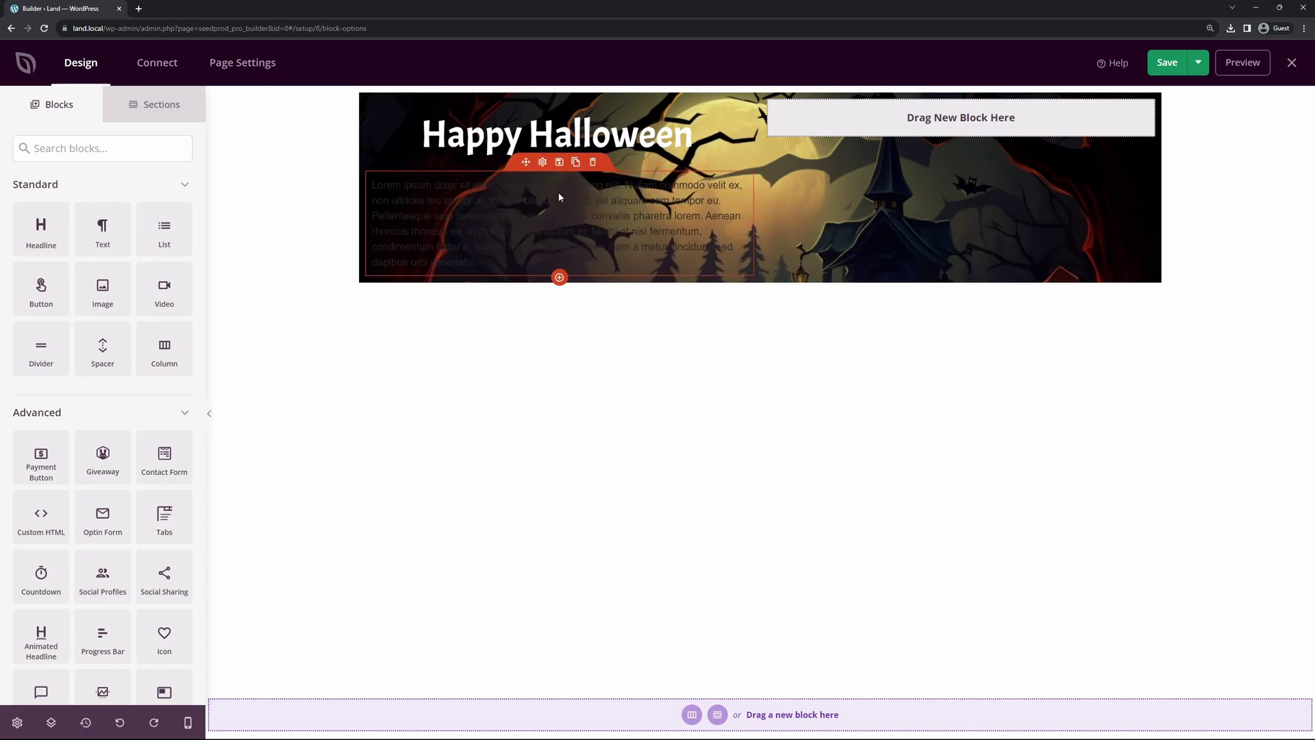
Set the new text block's text color to white, keeping its placeholder paragraph
{"action": "left_click", "coordinate": [543, 163]}
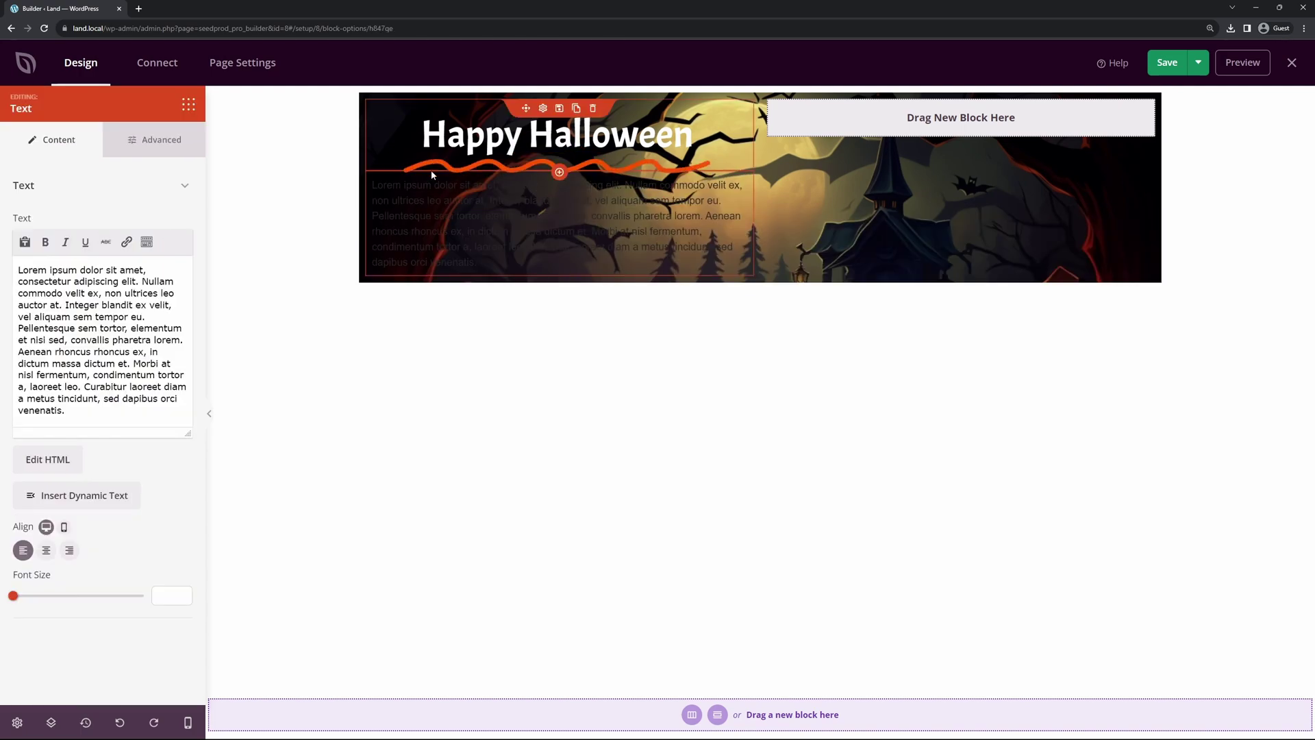
{"action": "left_click_drag", "start_coordinate": [81, 409], "coordinate": [5, 268]}
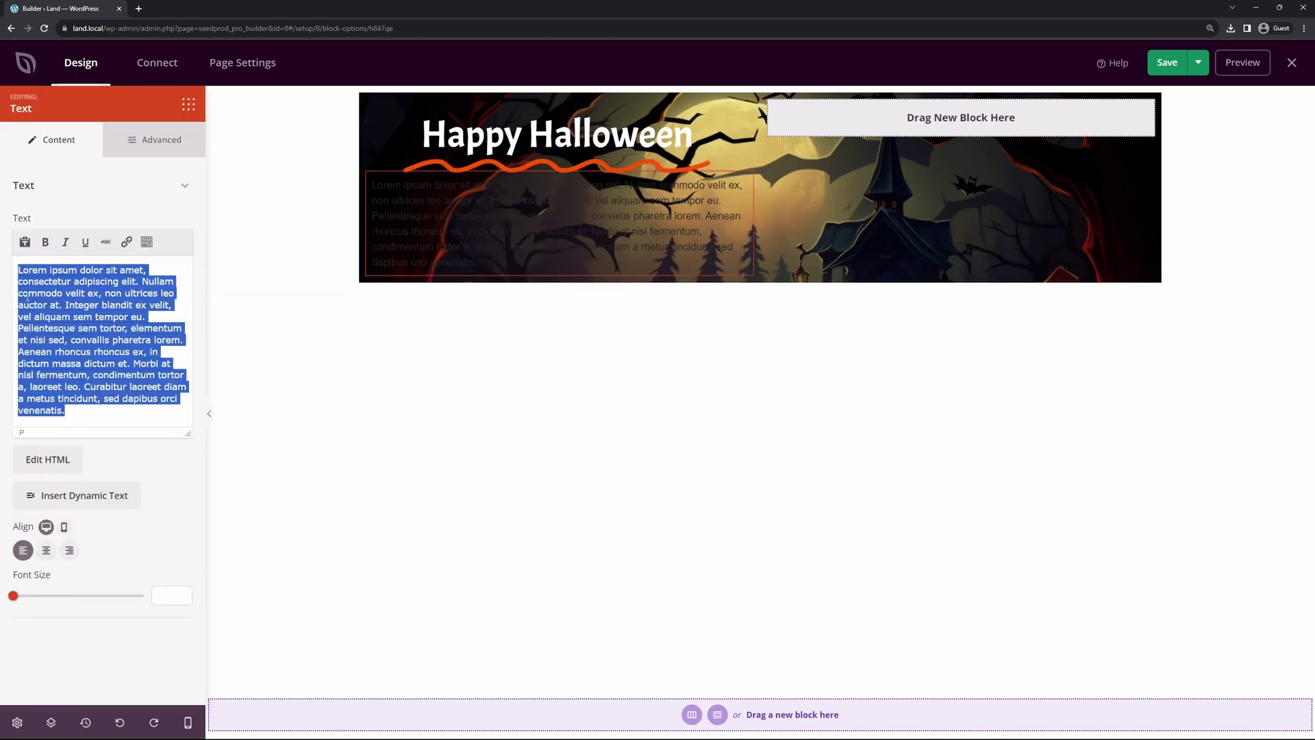
{"action": "left_click", "coordinate": [97, 375]}
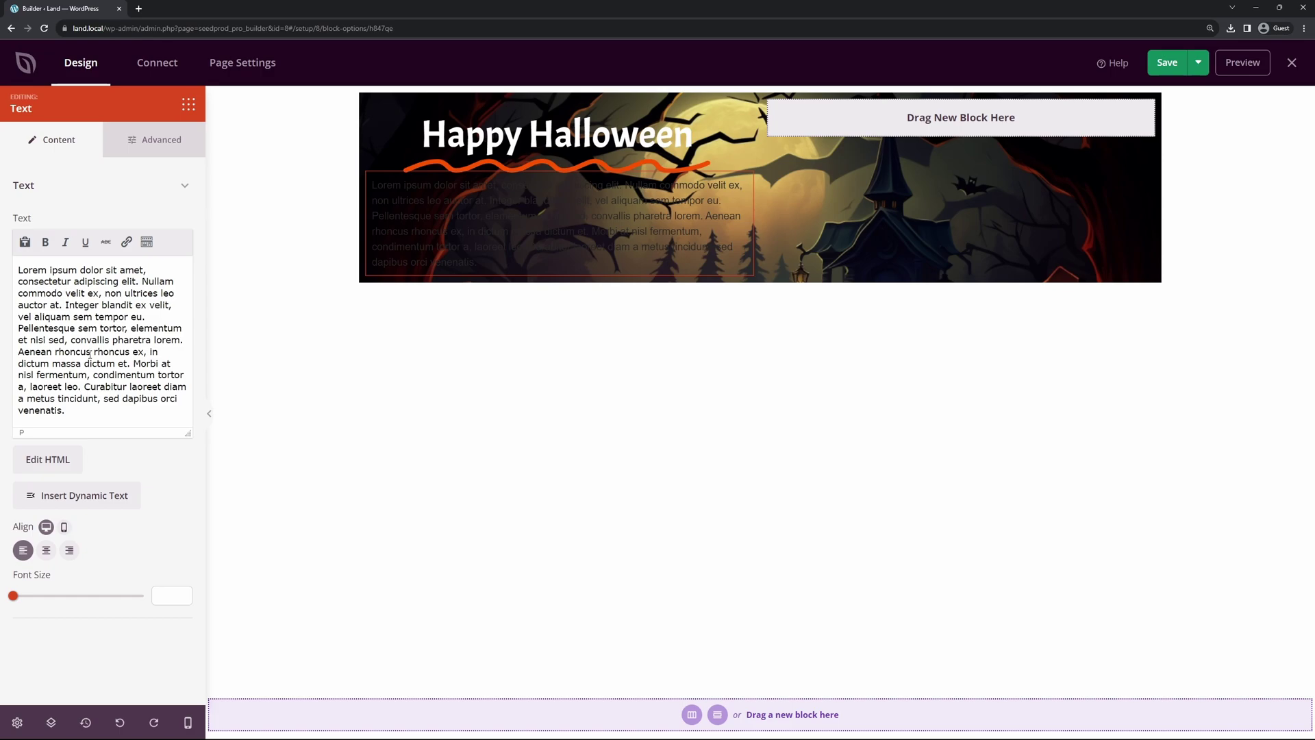
{"action": "left_click", "coordinate": [149, 143]}
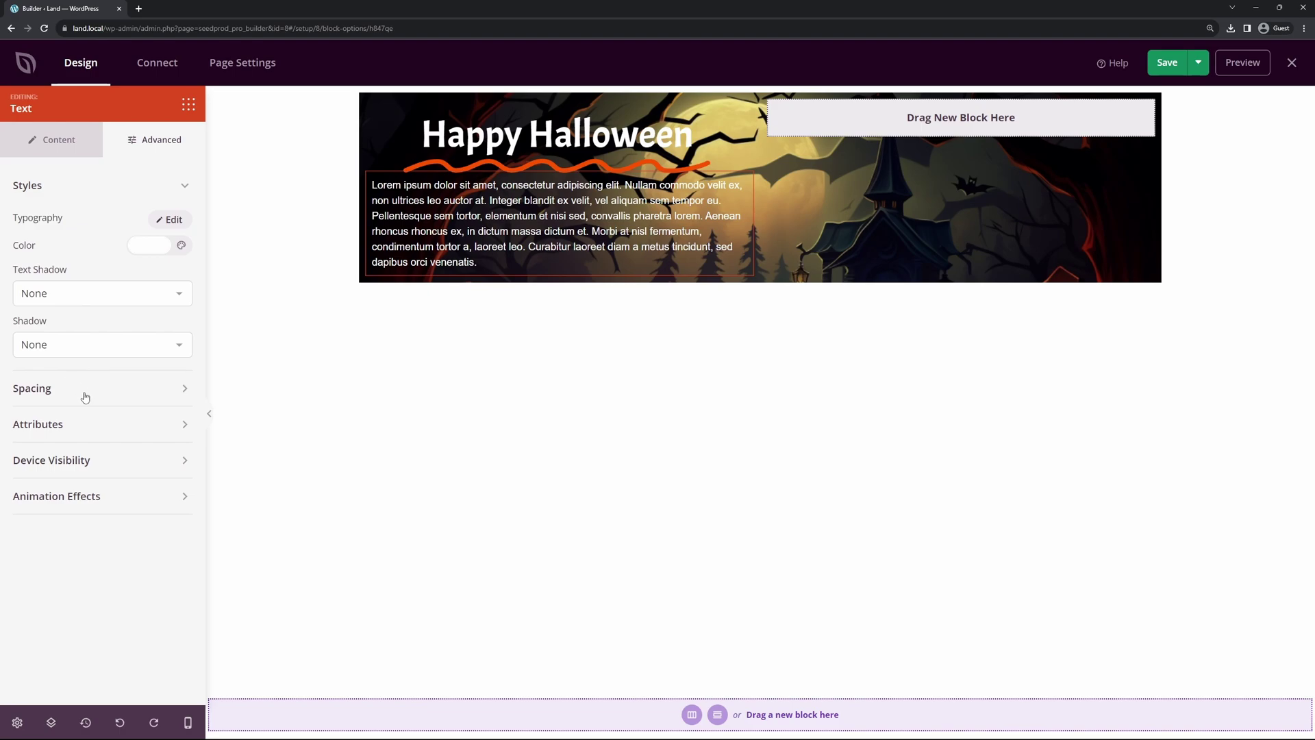
Set the text block's padding to 50 on all sides and its font size to 19
{"action": "left_click", "coordinate": [147, 396]}
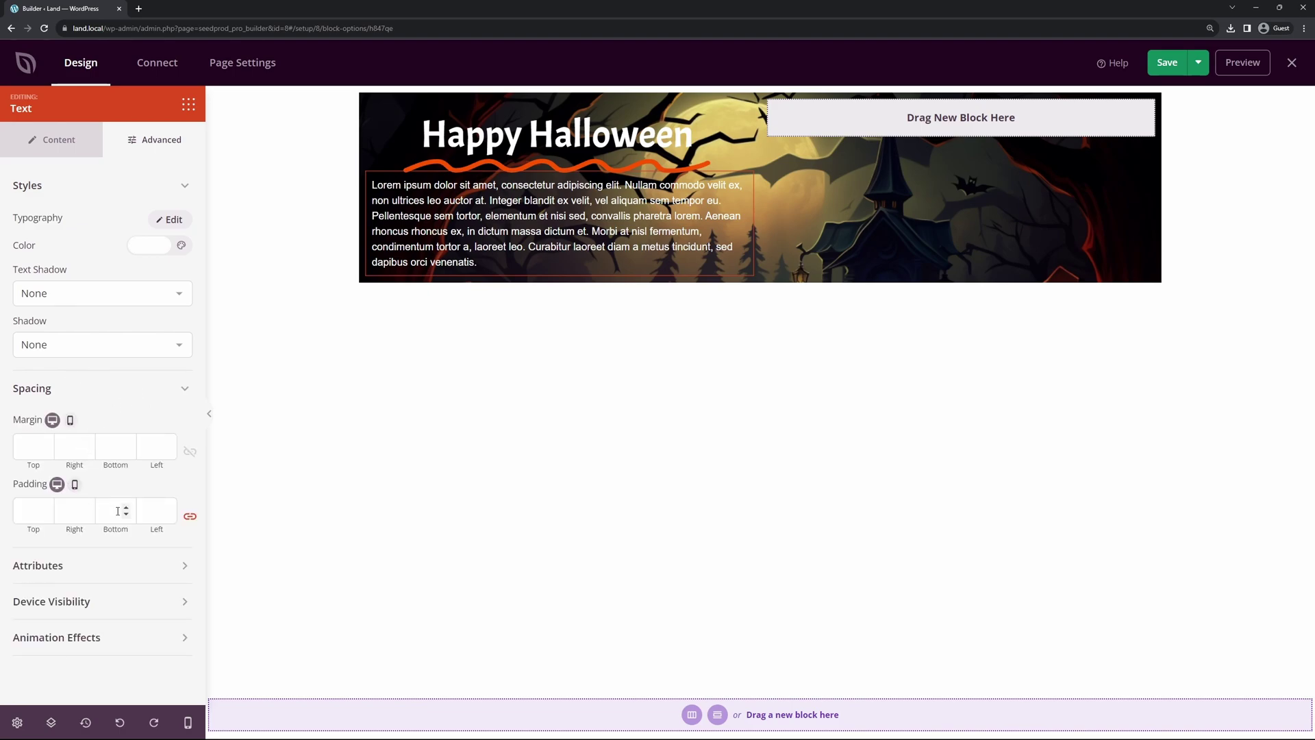
{"action": "left_click", "coordinate": [29, 511]}
{"action": "type", "text": "25"}
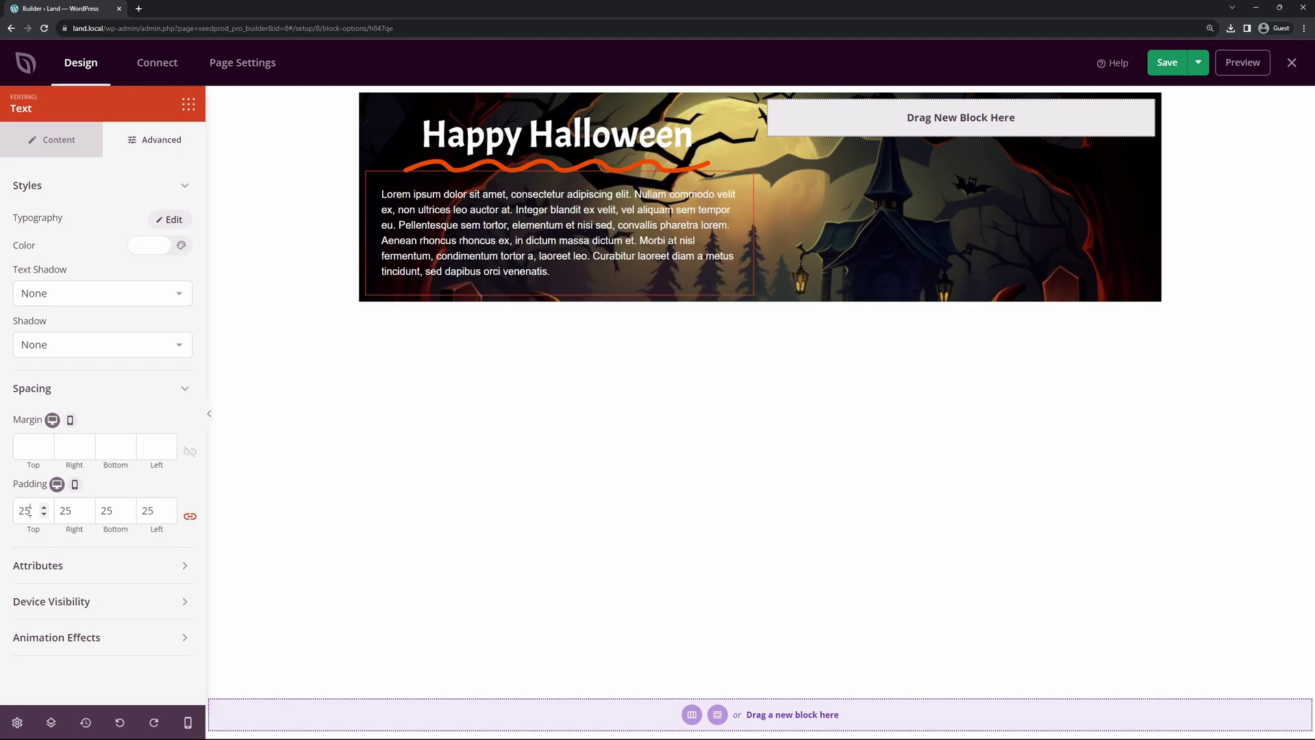
{"action": "left_click_drag", "start_coordinate": [33, 513], "coordinate": [5, 513]}
{"action": "type", "text": "50"}
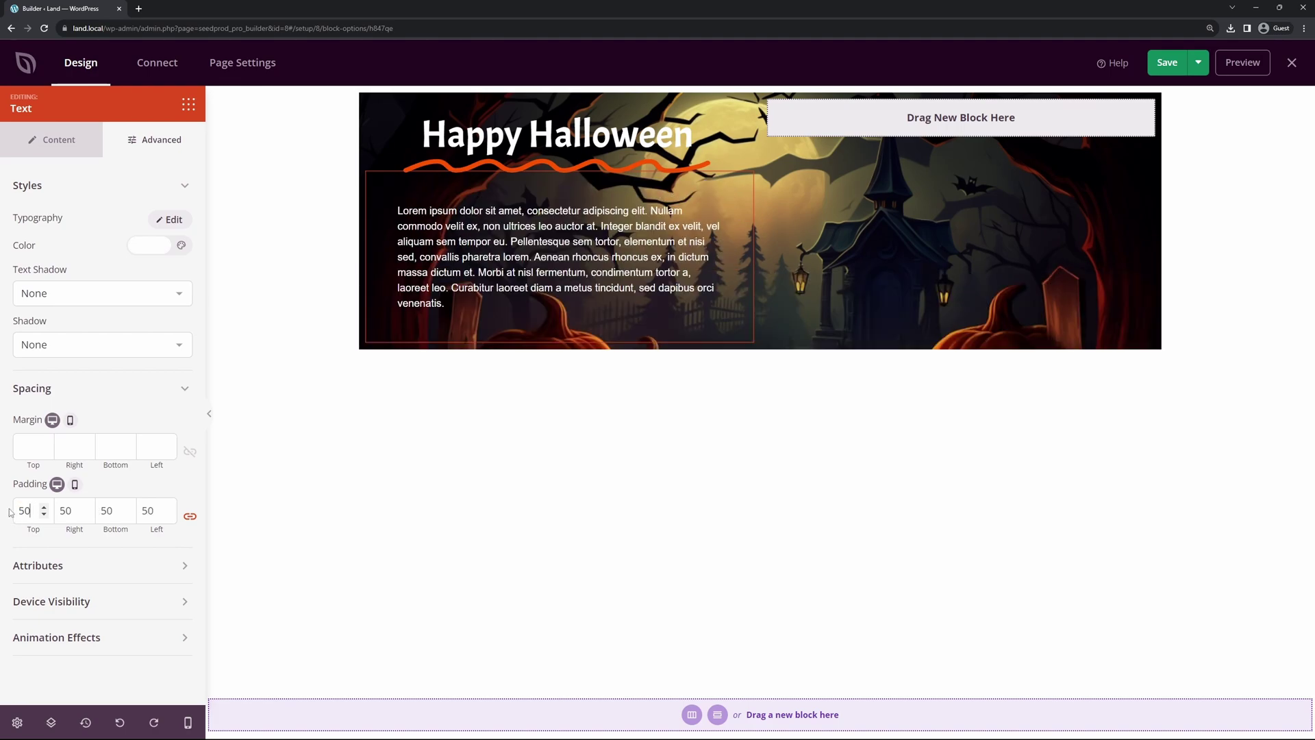
{"action": "left_click", "coordinate": [60, 139]}
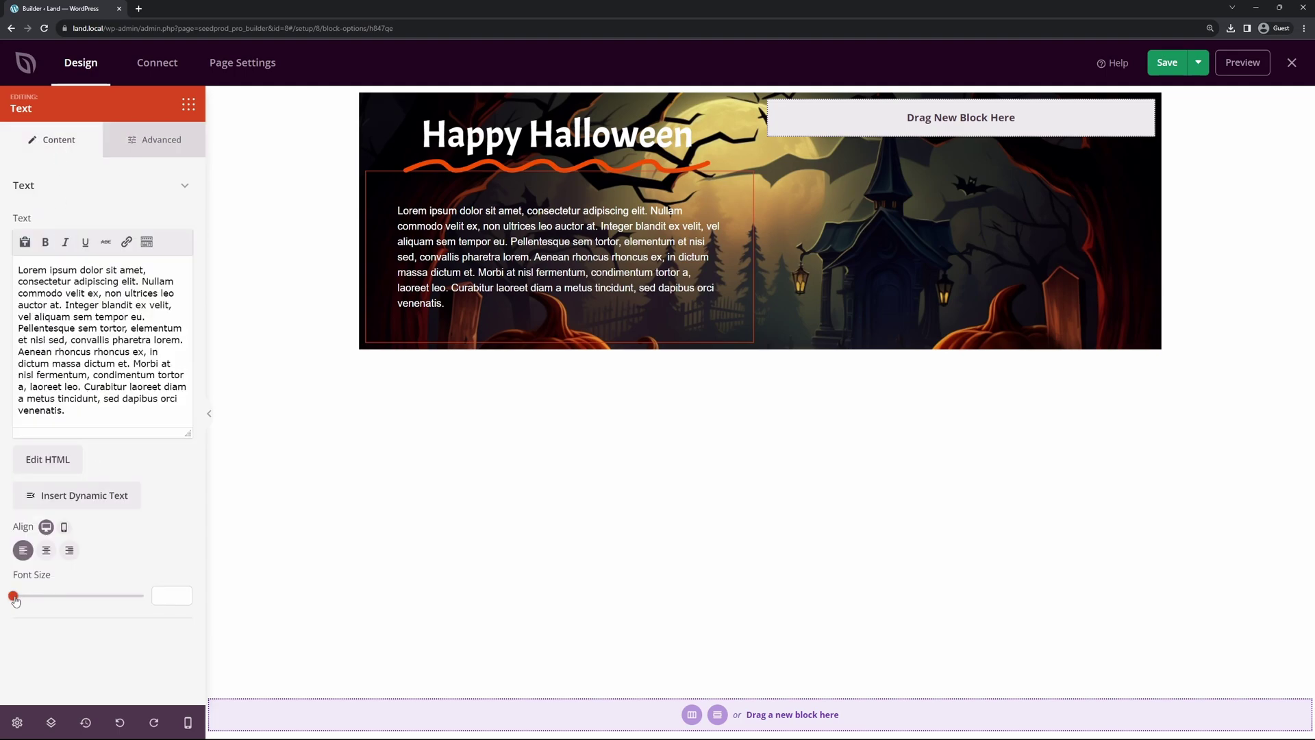
{"action": "left_click_drag", "start_coordinate": [14, 597], "coordinate": [32, 597]}
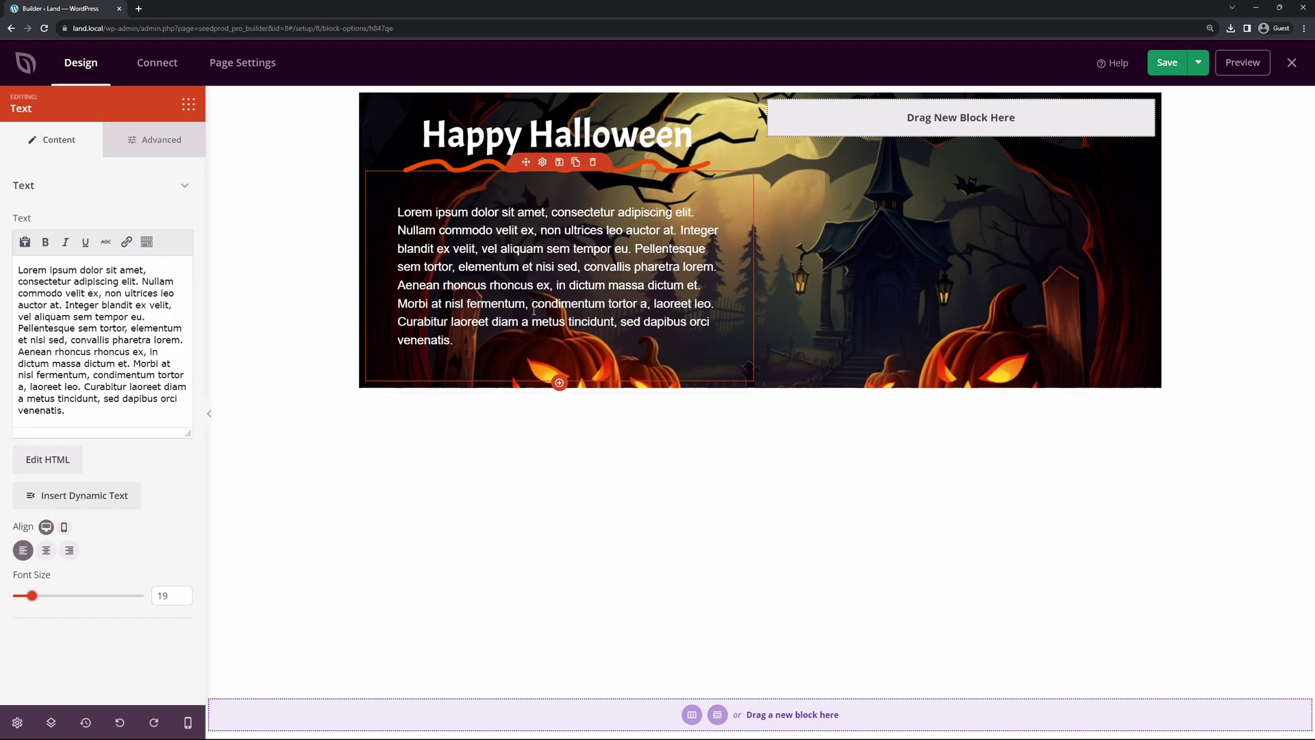
Place a Button block below the paragraph in the first column and set its button text to "Learn More"
{"action": "left_click", "coordinate": [188, 105]}
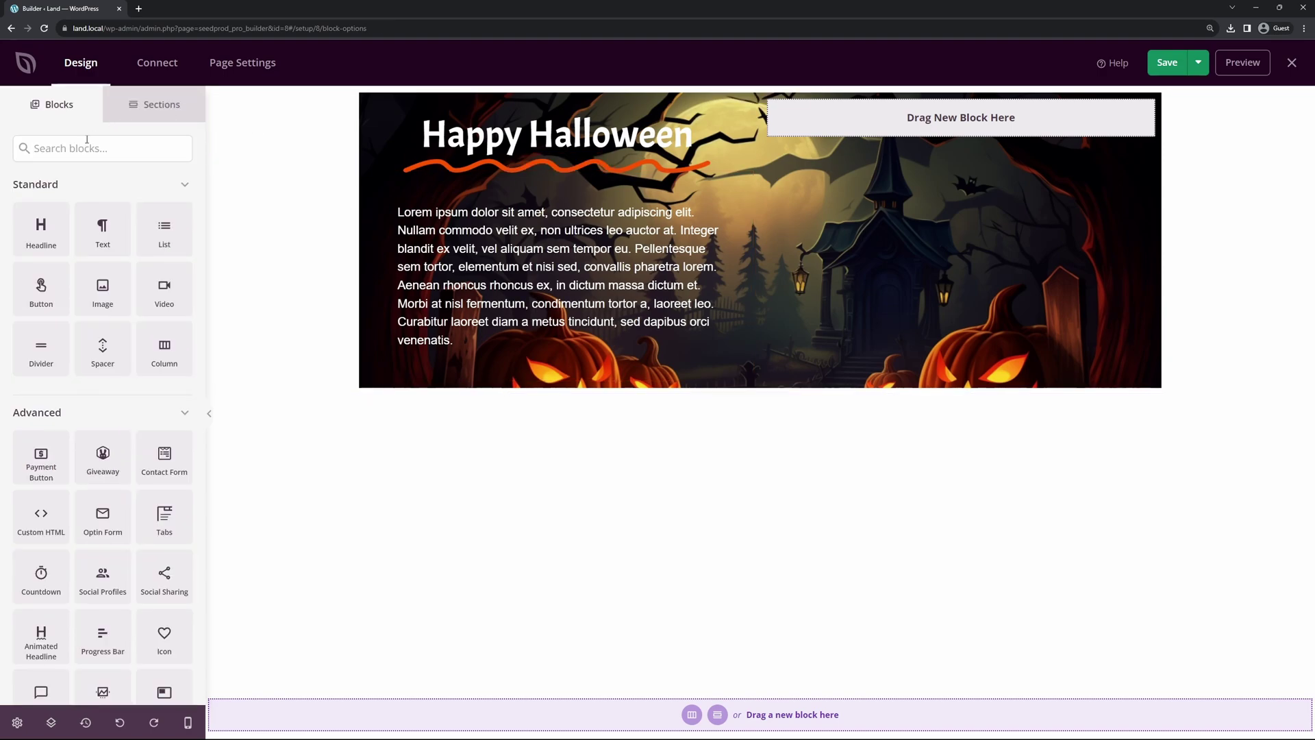
{"action": "left_click_drag", "start_coordinate": [47, 300], "coordinate": [557, 411]}
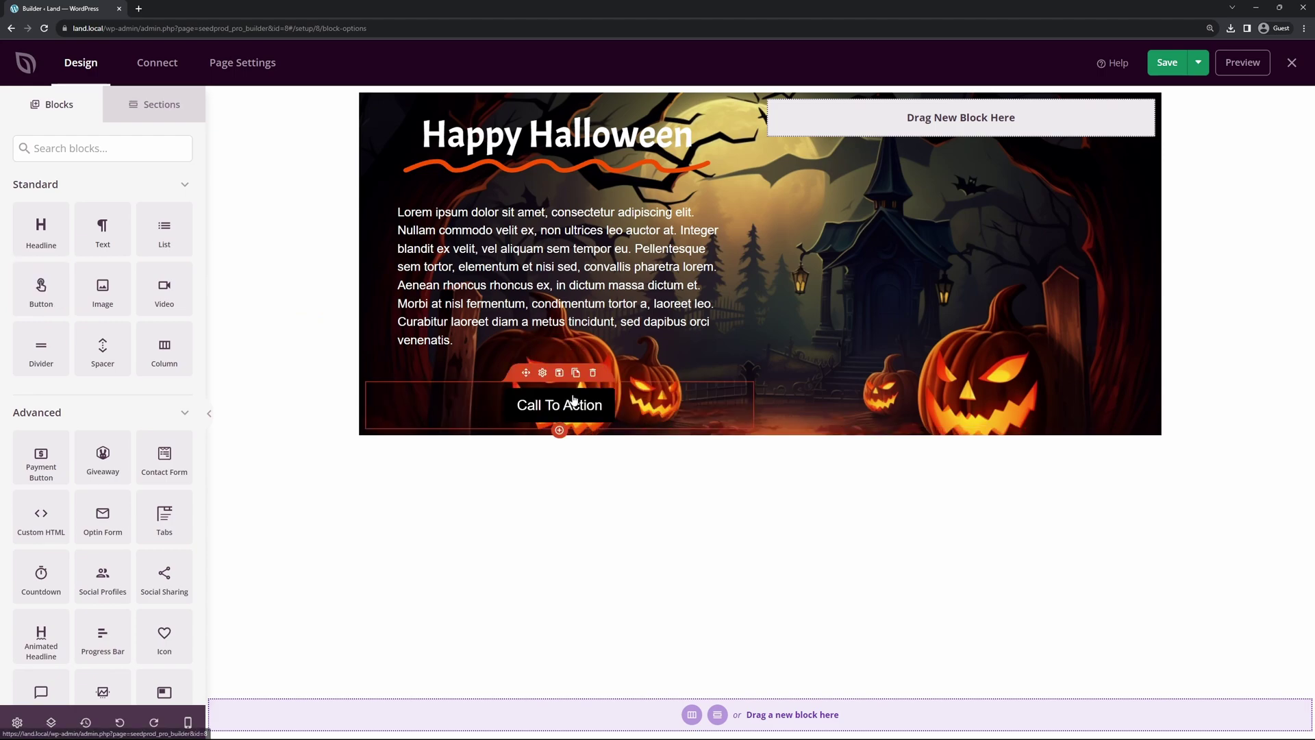
{"action": "left_click", "coordinate": [543, 374]}
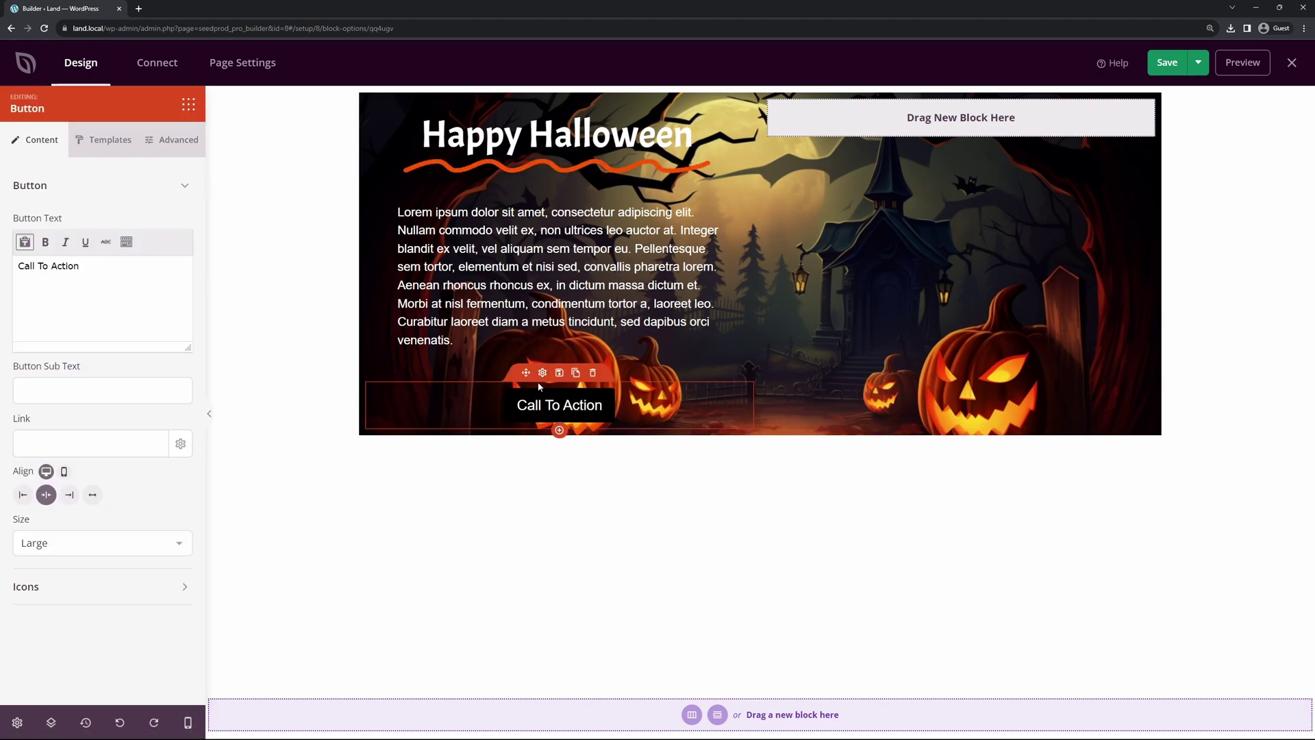
{"action": "triple_click", "coordinate": [19, 260]}
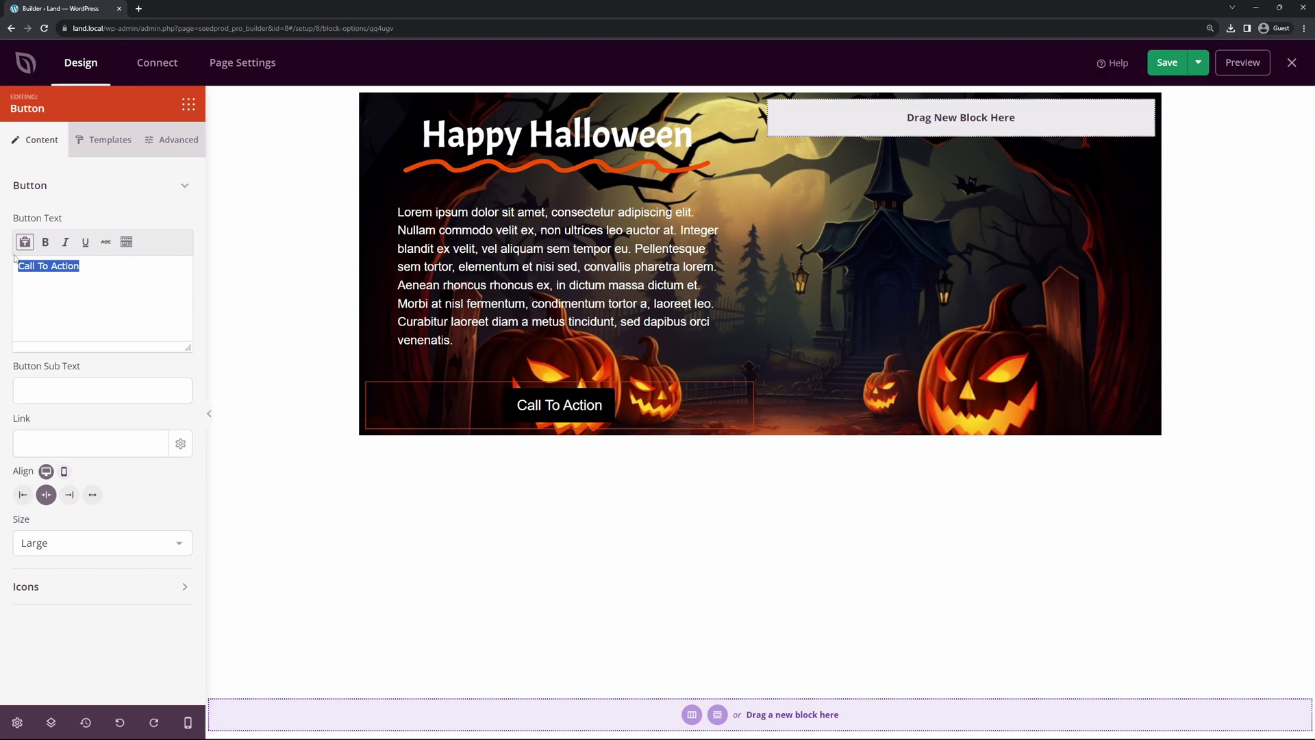
{"action": "type", "text": "Learn More"}
{"action": "triple_click", "coordinate": [58, 278]}
{"action": "left_click", "coordinate": [120, 271]}
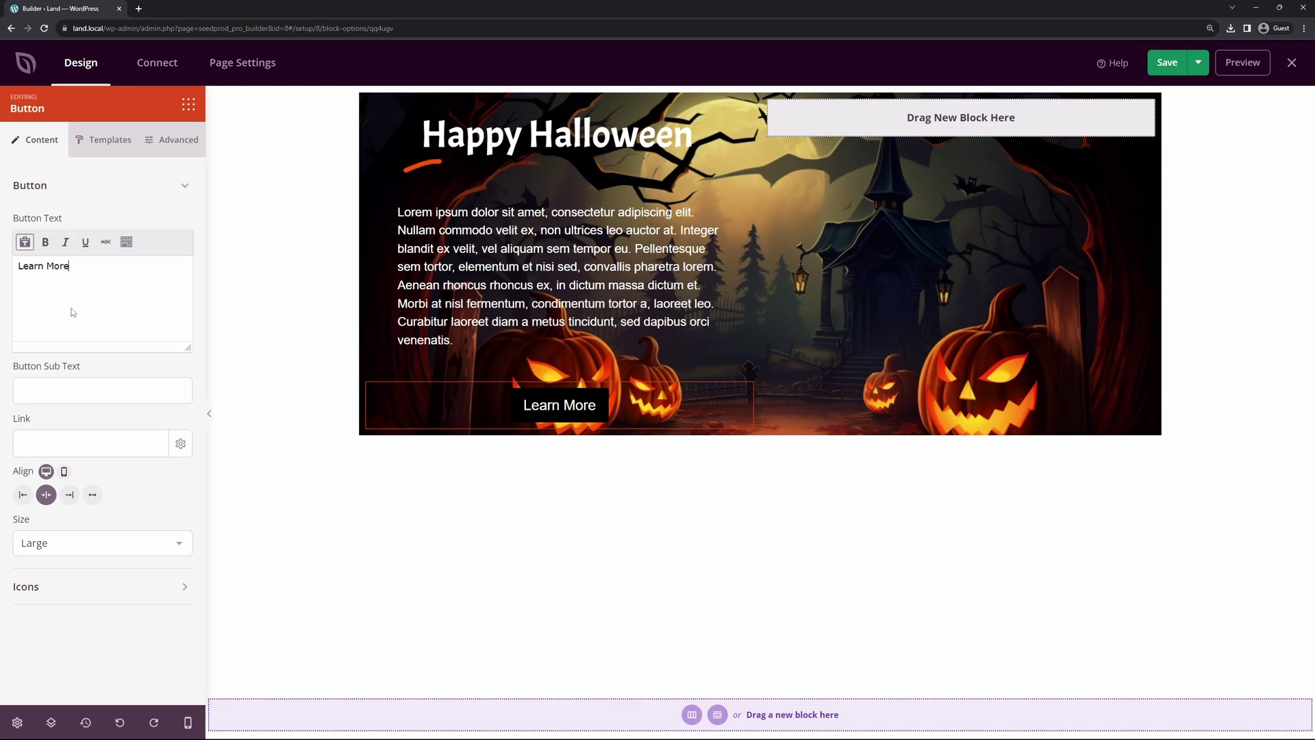
Set the Learn More button's link to # and its alignment to full width
{"action": "left_click", "coordinate": [101, 445]}
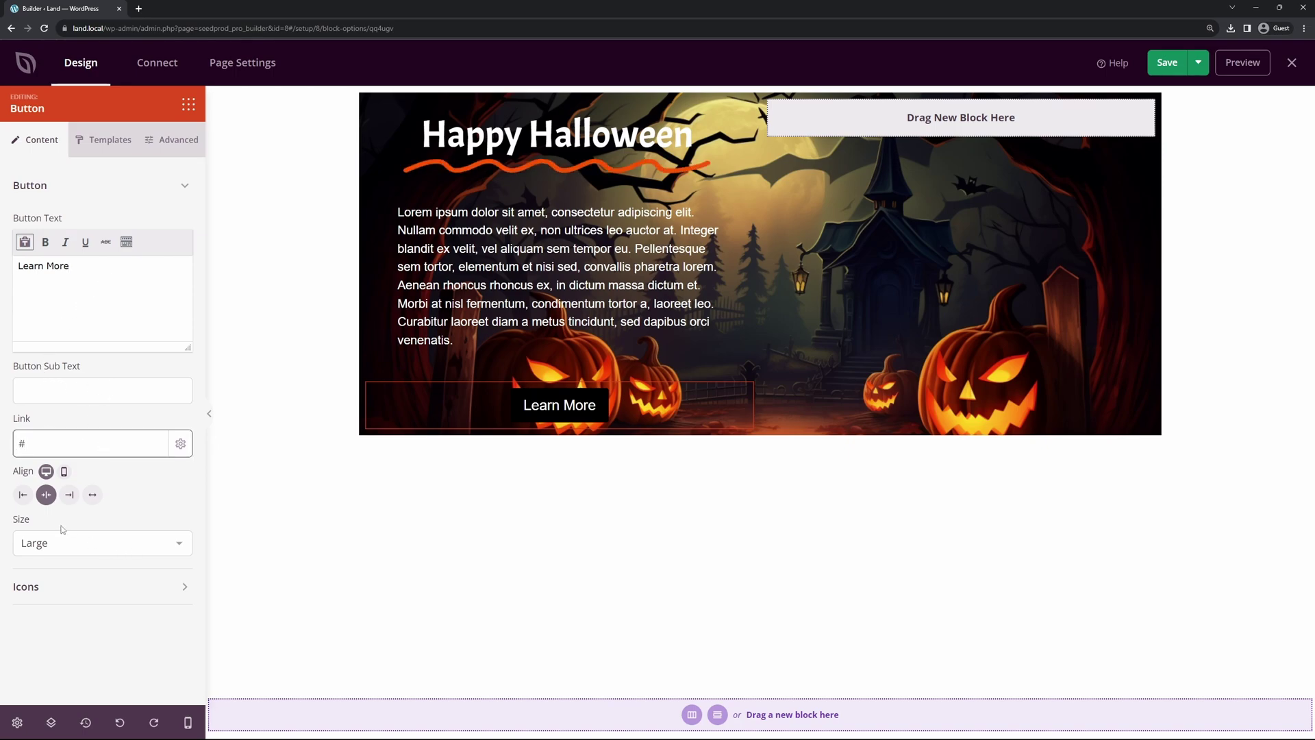
{"action": "left_click", "coordinate": [23, 495]}
{"action": "left_click", "coordinate": [46, 494]}
{"action": "left_click", "coordinate": [69, 496]}
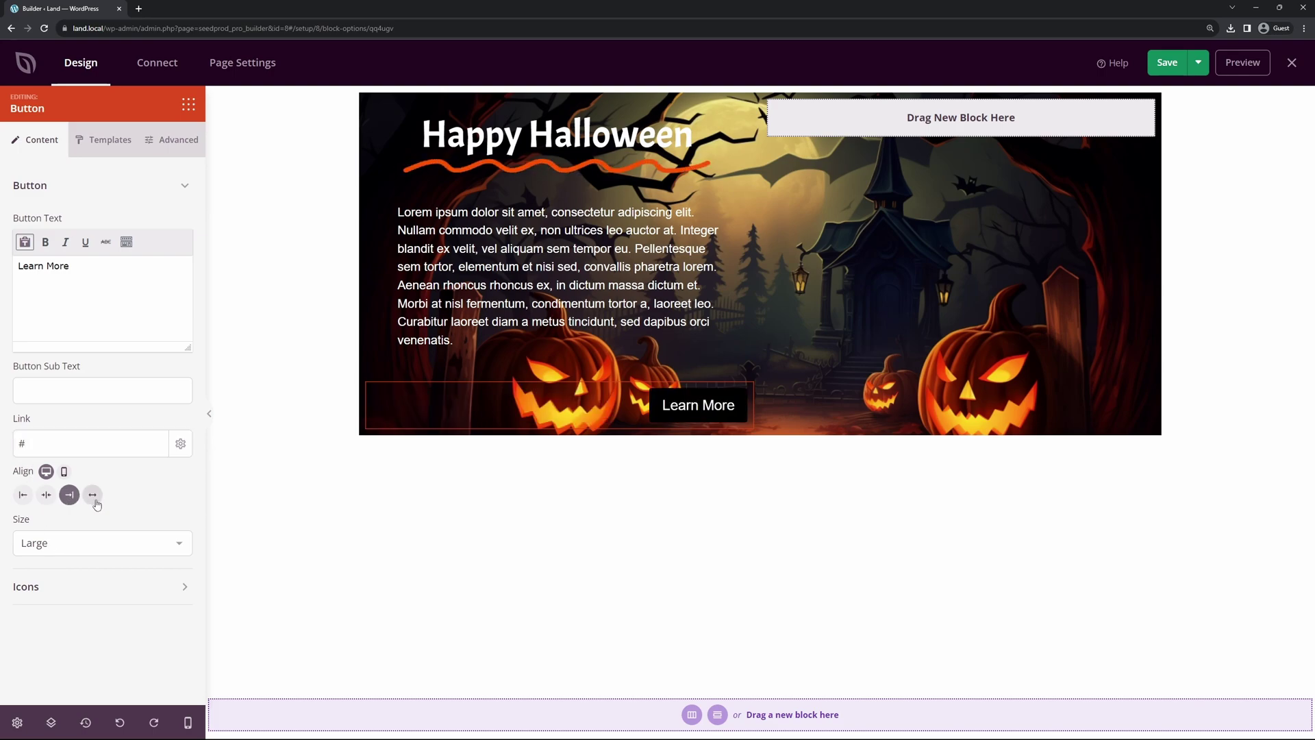
{"action": "left_click", "coordinate": [93, 498]}
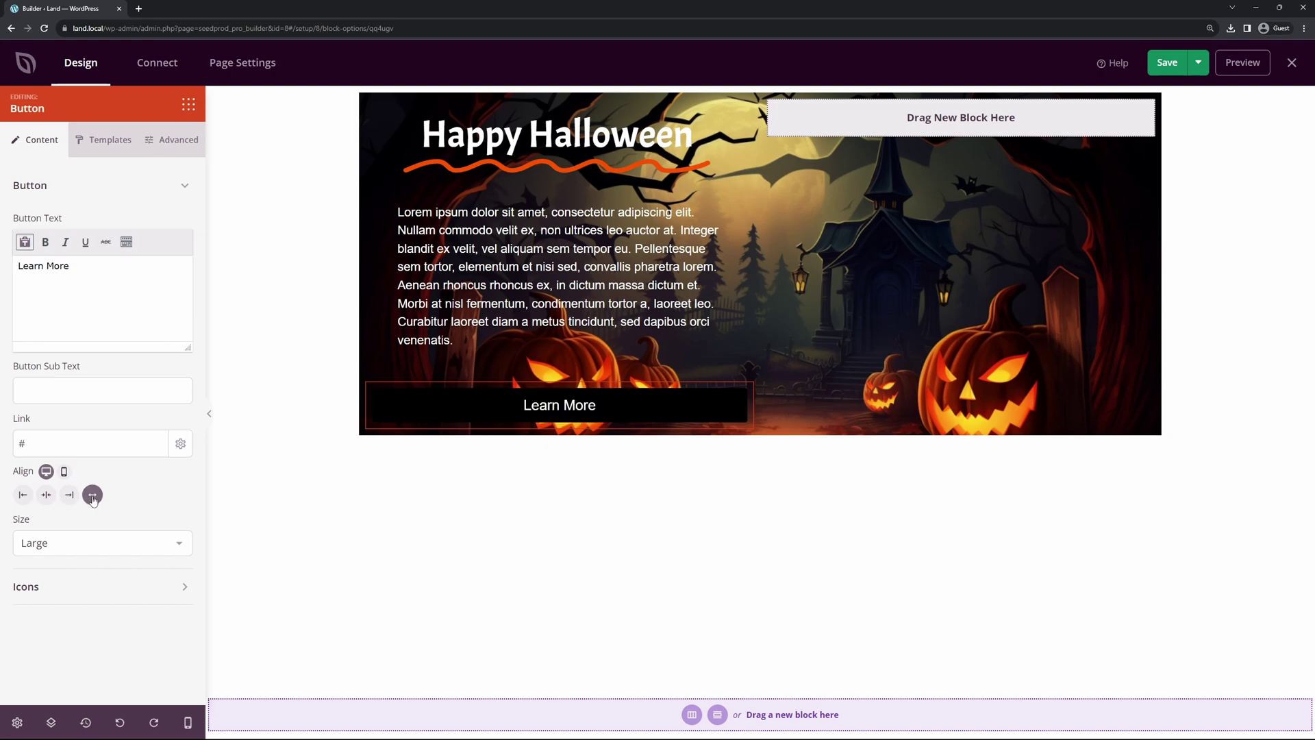
Search the icon library for "spider" and use the spider as the icon before the button's text
{"action": "left_click", "coordinate": [180, 192]}
{"action": "left_click", "coordinate": [155, 234]}
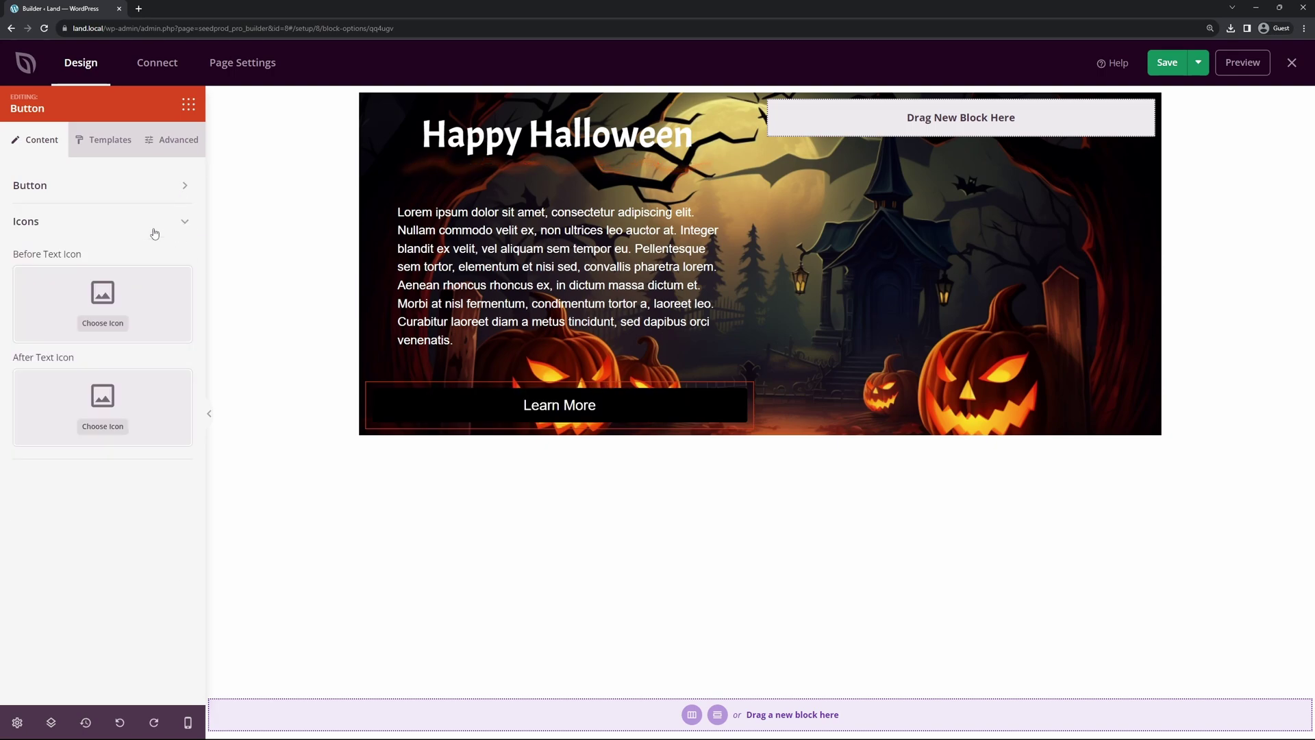
{"action": "left_click", "coordinate": [113, 327]}
{"action": "left_click", "coordinate": [384, 130]}
{"action": "type", "text": "s[p"}
{"action": "key", "text": "BackSpace"}
{"action": "type", "text": "pider"}
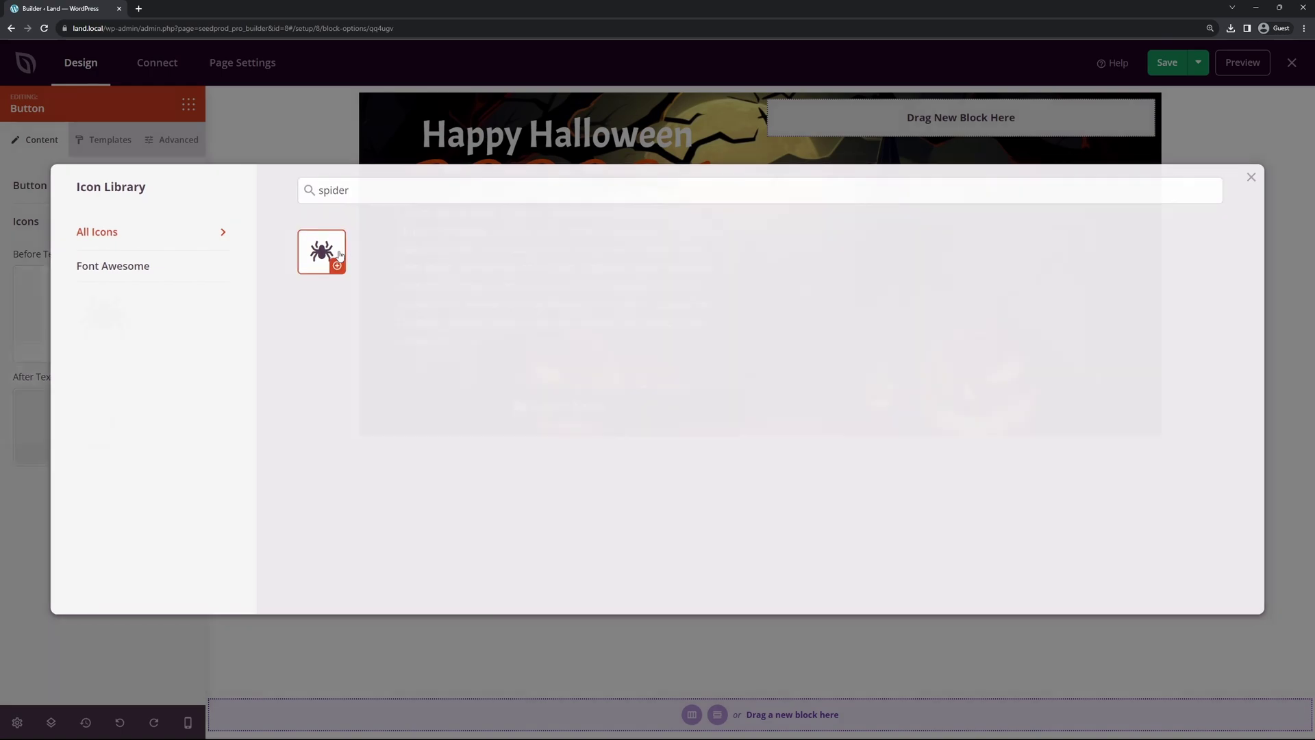
Use the spider icon before the button's text, and search the icon library for "spider" to place the same icon after the text
{"action": "left_click", "coordinate": [340, 255]}
{"action": "left_click", "coordinate": [103, 428]}
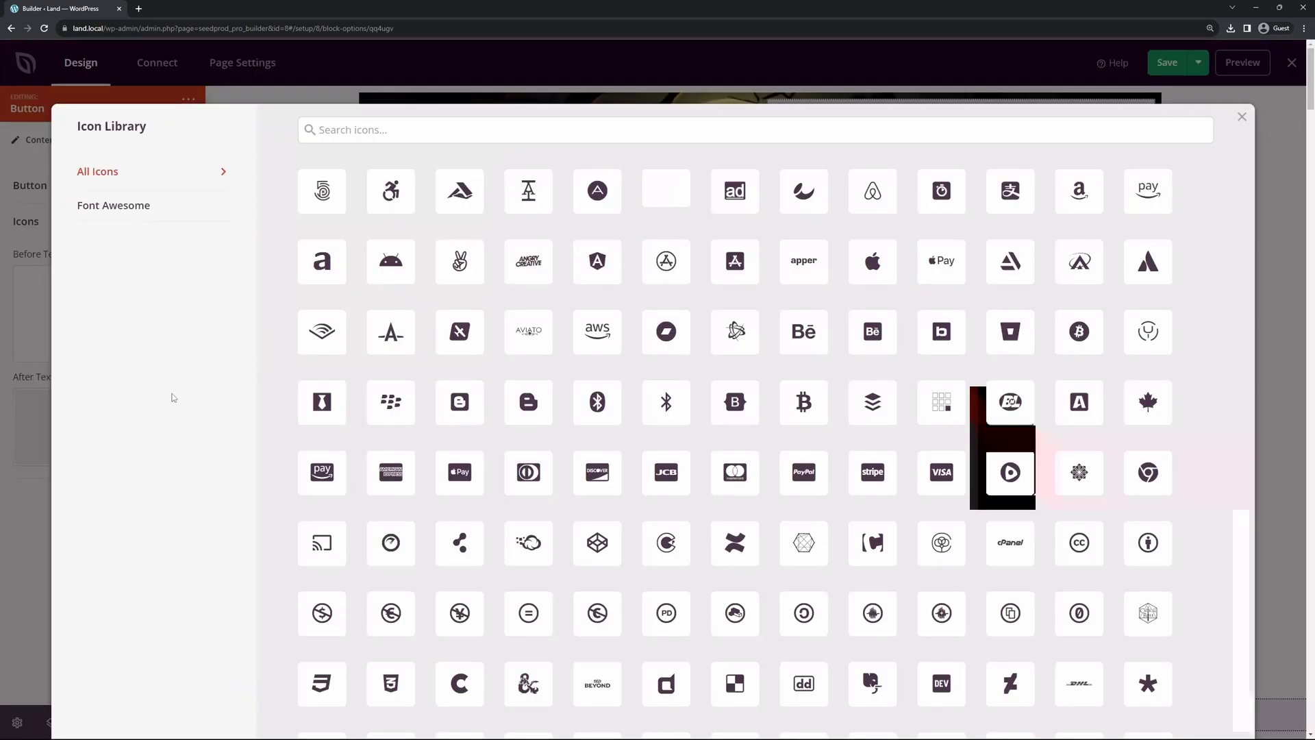
{"action": "left_click", "coordinate": [367, 130]}
{"action": "type", "text": "spider"}
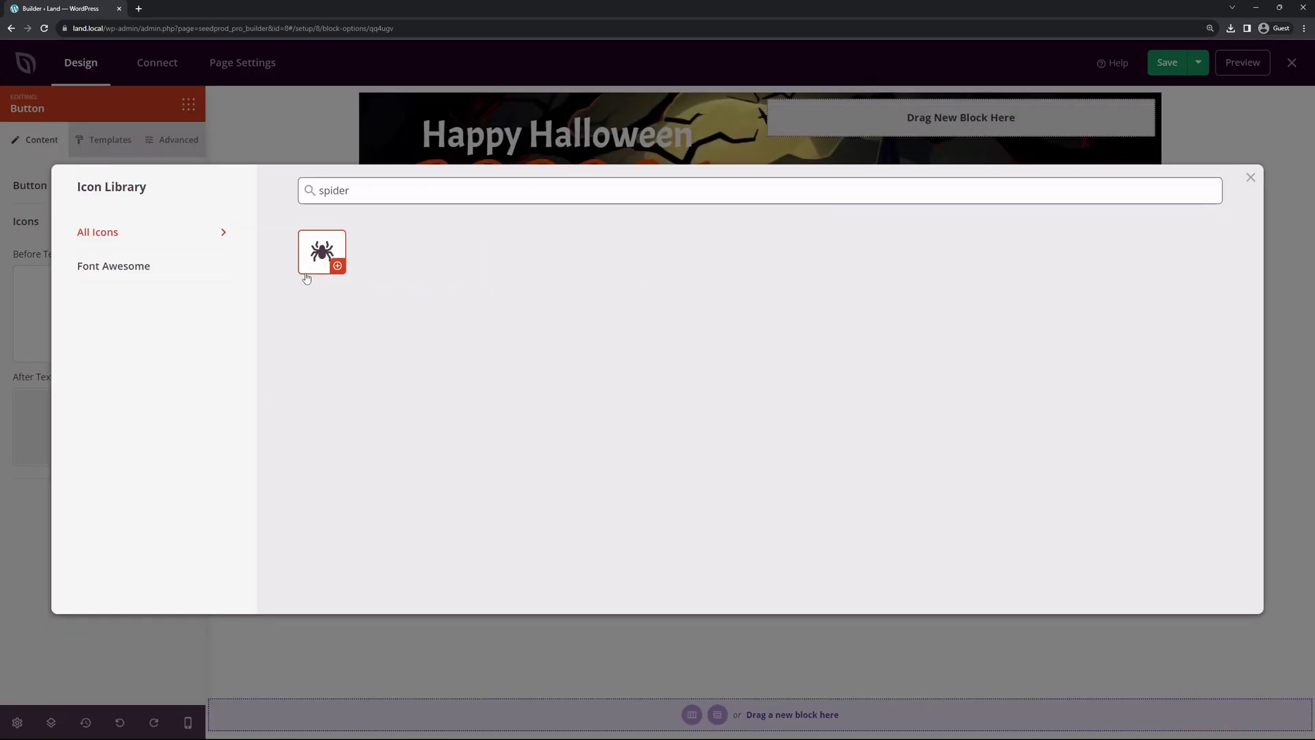
{"action": "left_click", "coordinate": [322, 277]}
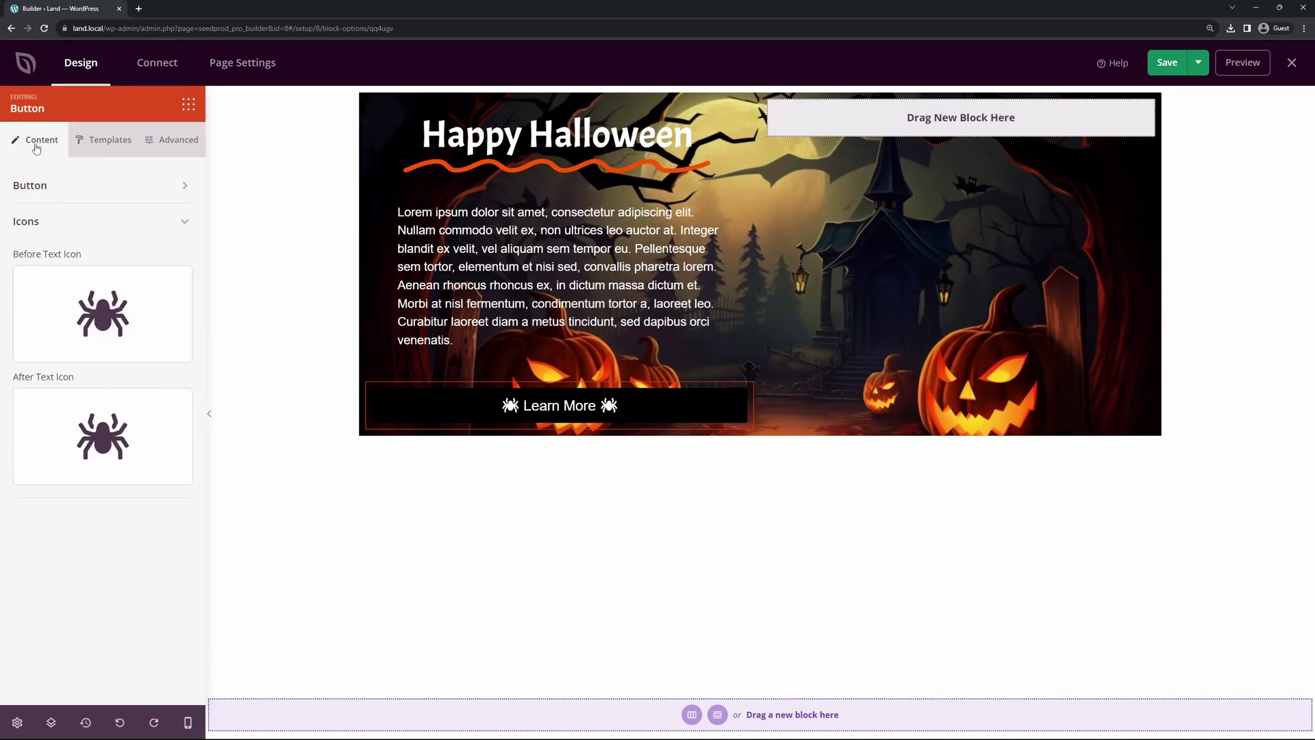
Apply the Pill Button template to the Learn More button and set its typography to Acme, Regular 400, font size 26
{"action": "left_click", "coordinate": [110, 144]}
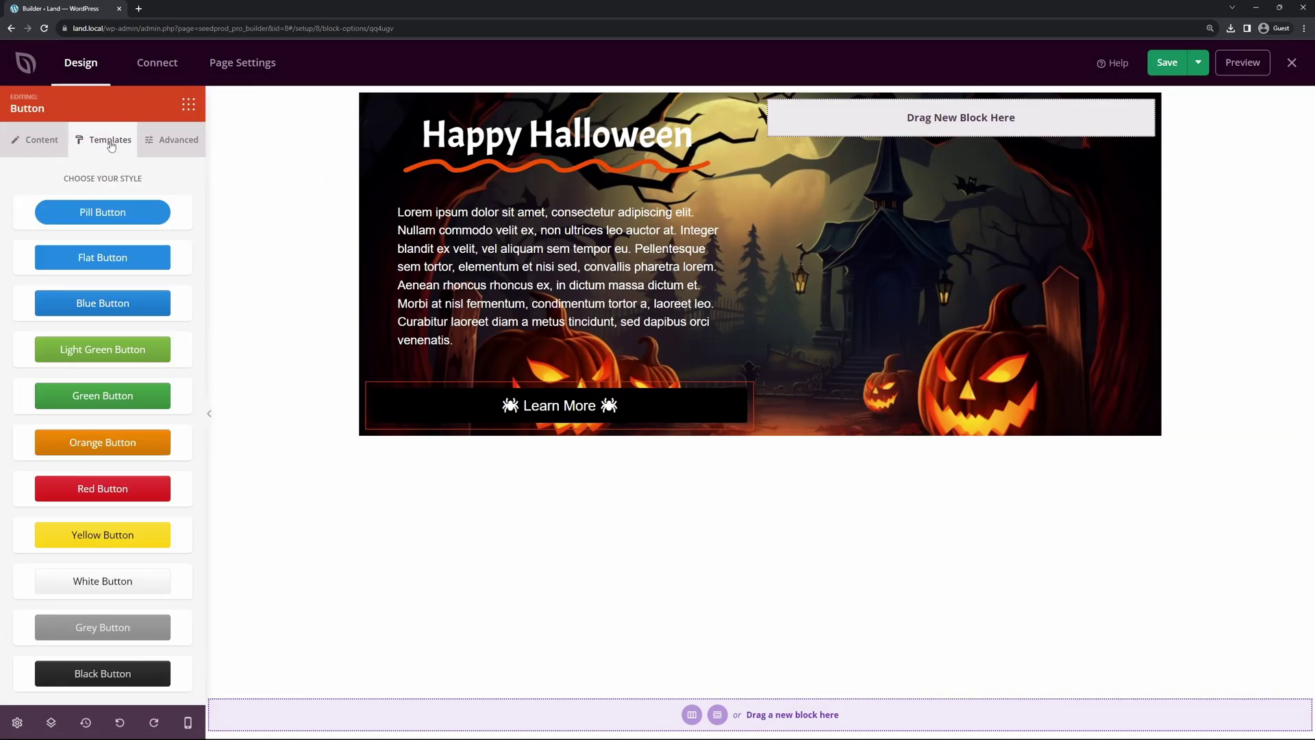
{"action": "left_click", "coordinate": [112, 216]}
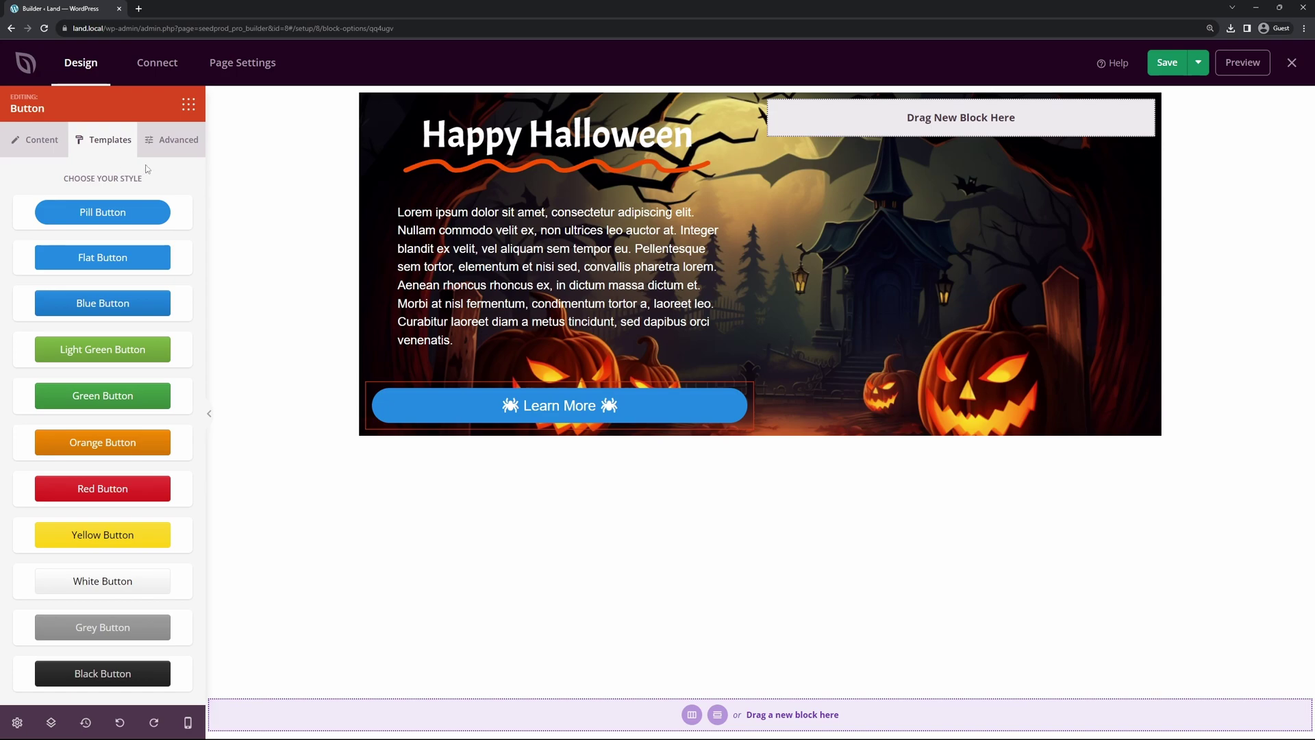
{"action": "left_click", "coordinate": [171, 141]}
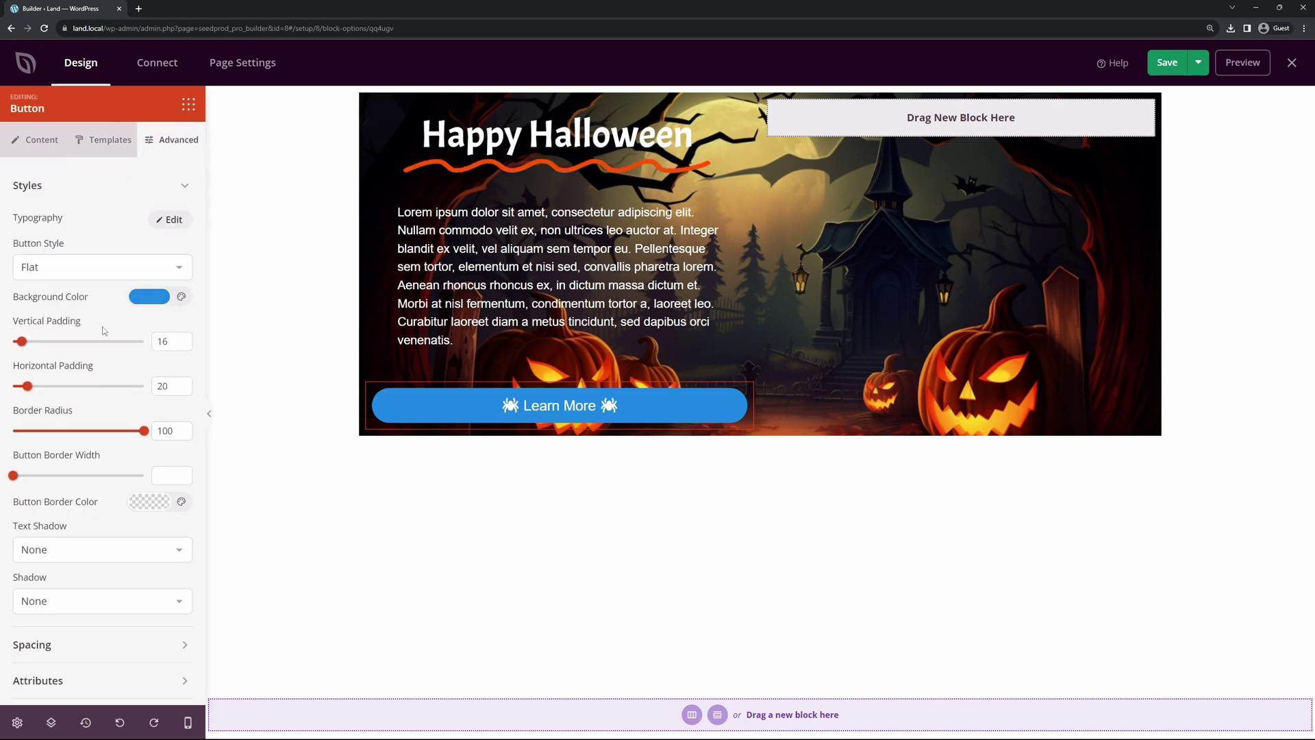
{"action": "left_click", "coordinate": [170, 219]}
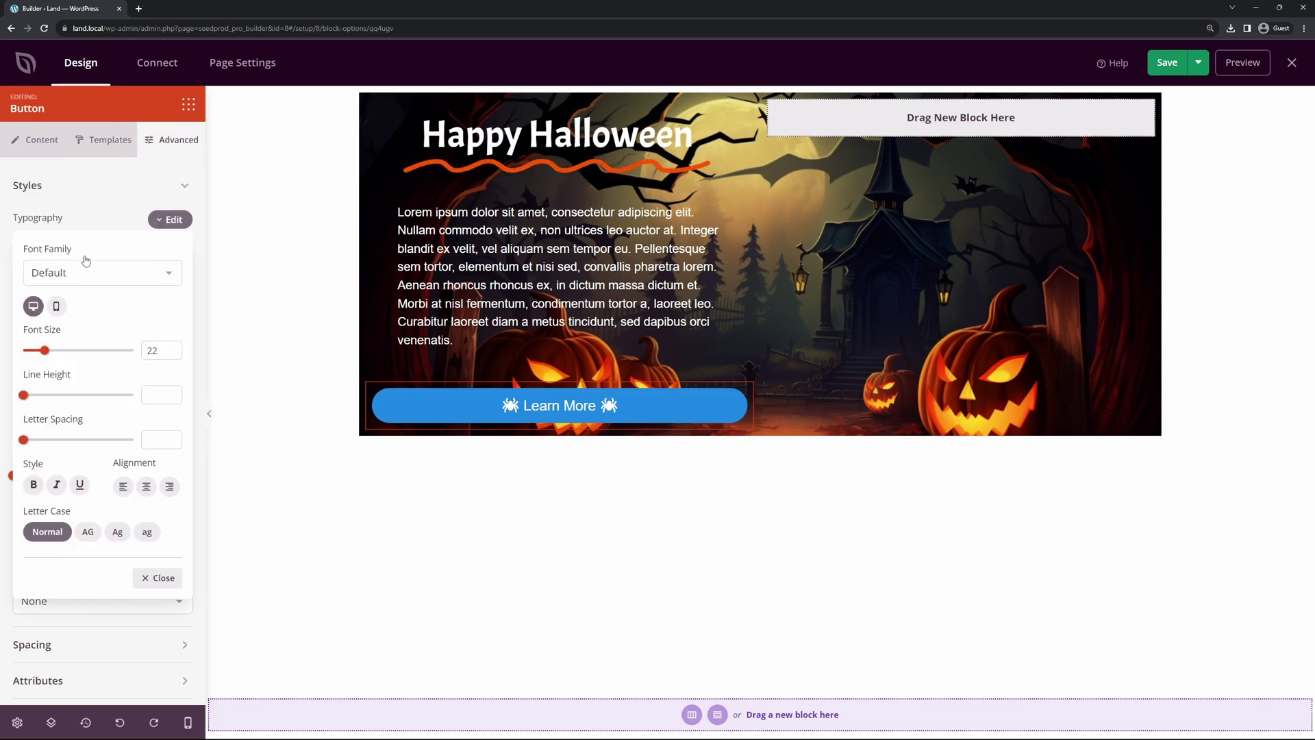
{"action": "left_click", "coordinate": [137, 276]}
{"action": "scroll", "coordinate": [83, 379], "scroll_direction": "down", "scroll_amount": 2}
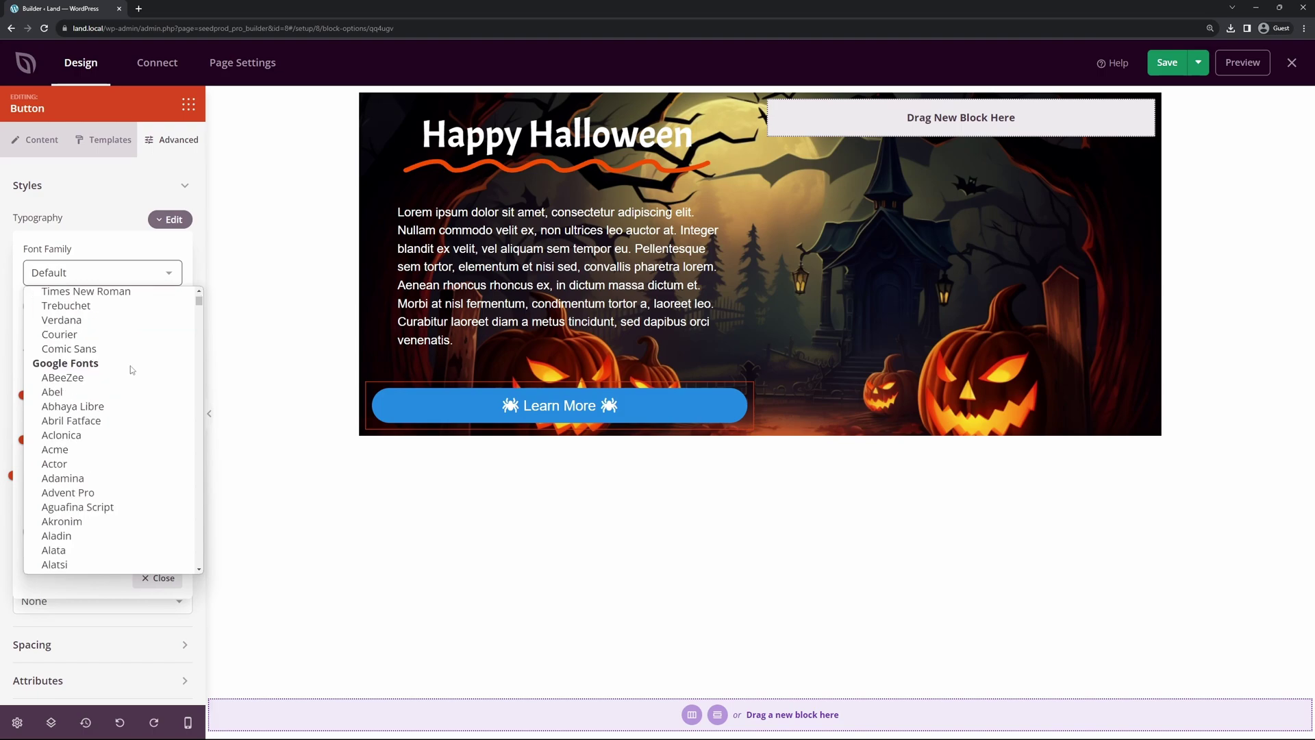
{"action": "left_click", "coordinate": [82, 449]}
{"action": "left_click", "coordinate": [144, 302]}
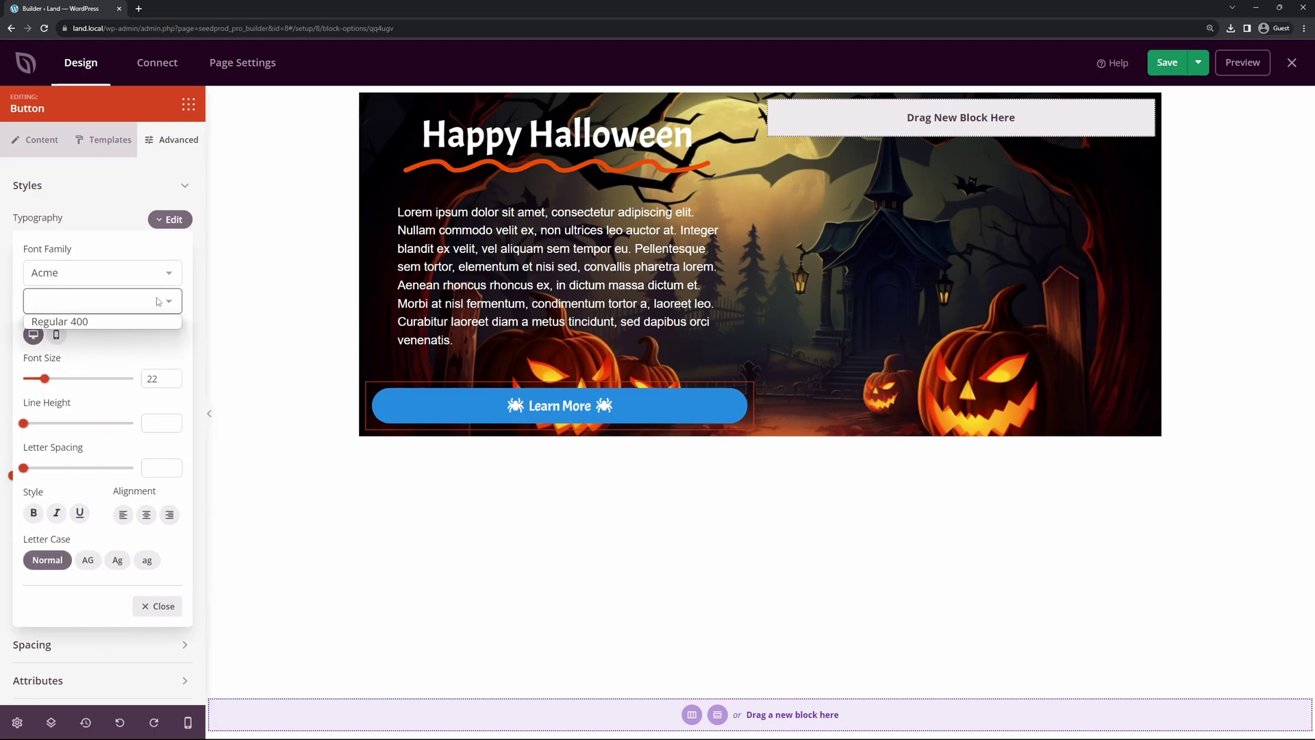
{"action": "left_click", "coordinate": [76, 328]}
{"action": "left_click_drag", "start_coordinate": [44, 379], "coordinate": [51, 385]}
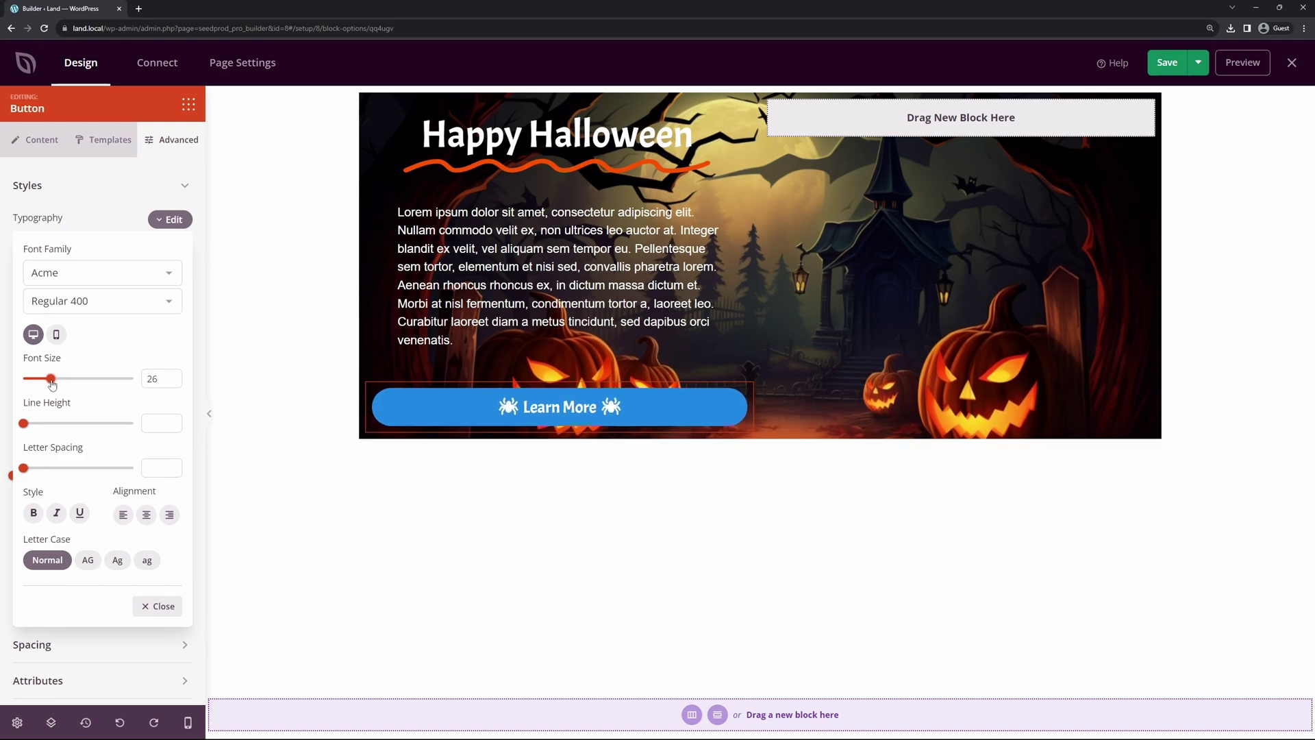
{"action": "left_click", "coordinate": [171, 219]}
Set the Learn More button's background color to white and its border width to 4
{"action": "left_click", "coordinate": [142, 299]}
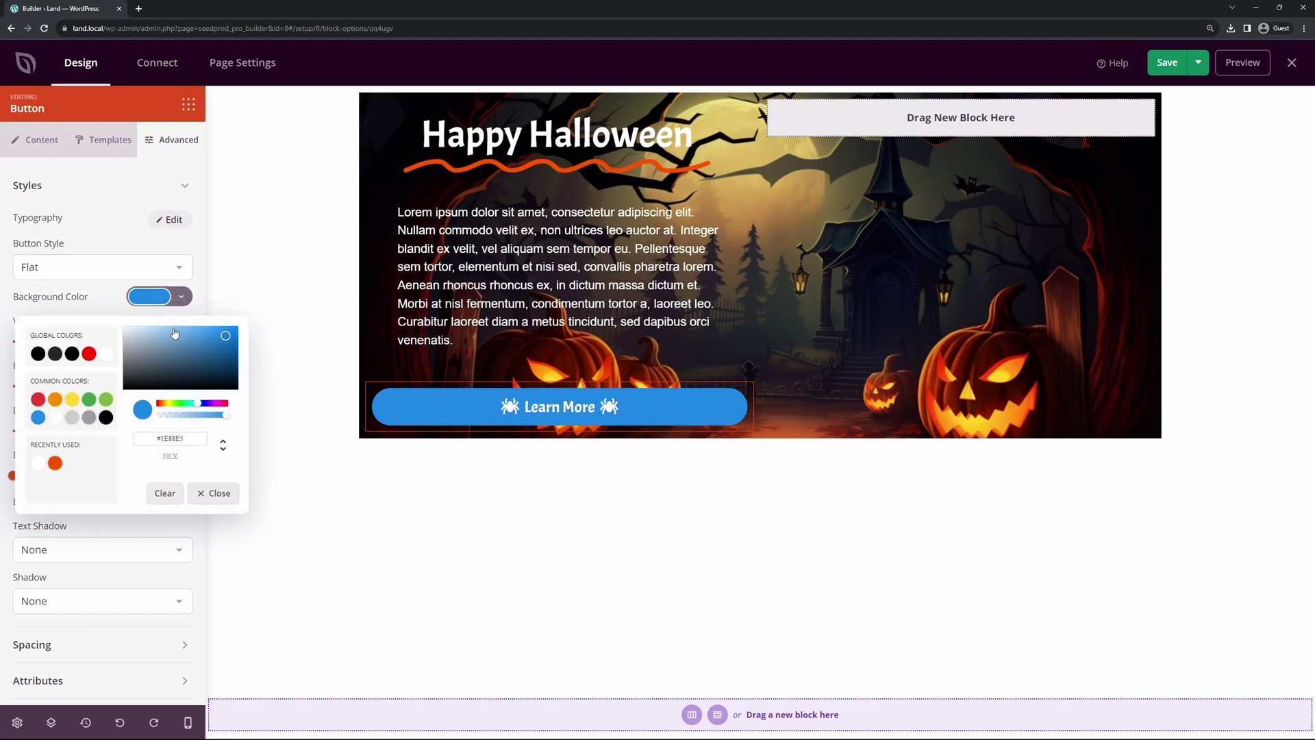
{"action": "left_click", "coordinate": [105, 353]}
{"action": "left_click", "coordinate": [97, 304]}
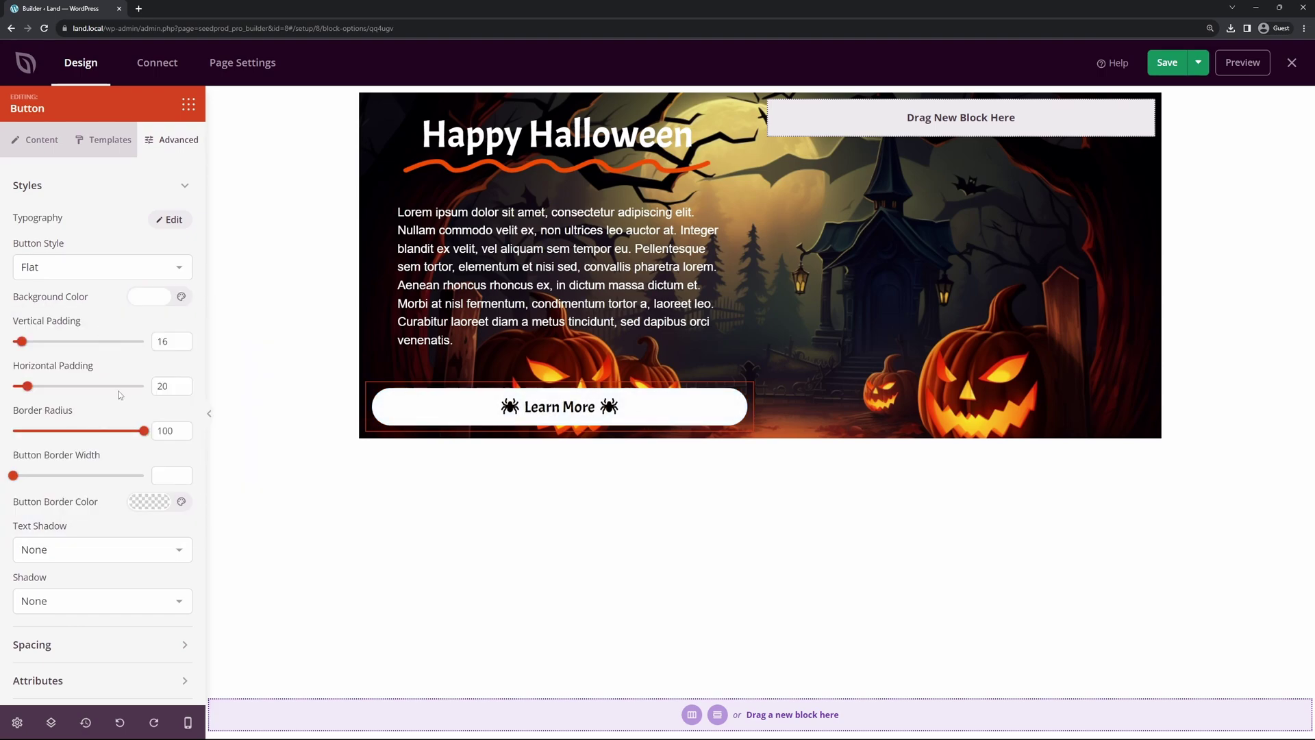
{"action": "left_click_drag", "start_coordinate": [19, 478], "coordinate": [20, 482]}
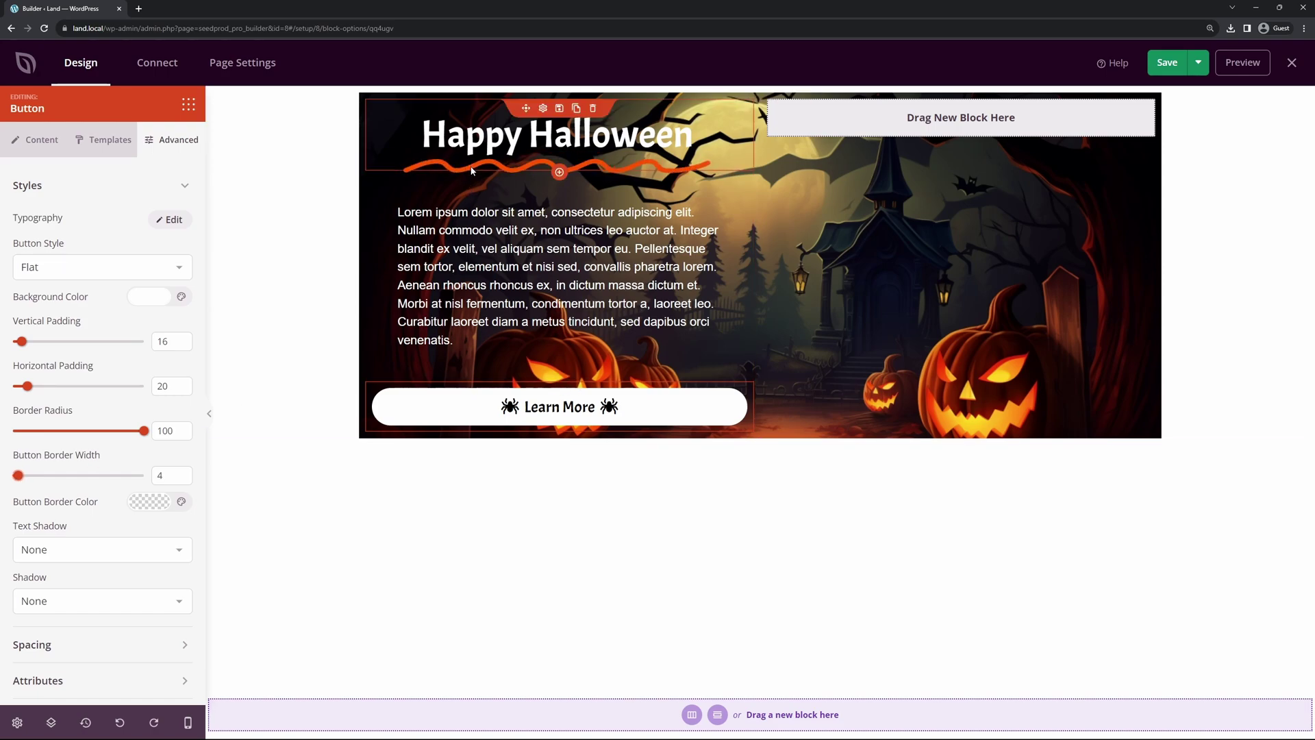
Copy the hex code of the animated headline's orange stroke color for use on the button border
{"action": "left_click", "coordinate": [154, 505]}
{"action": "left_click", "coordinate": [155, 505]}
{"action": "left_click", "coordinate": [543, 109]}
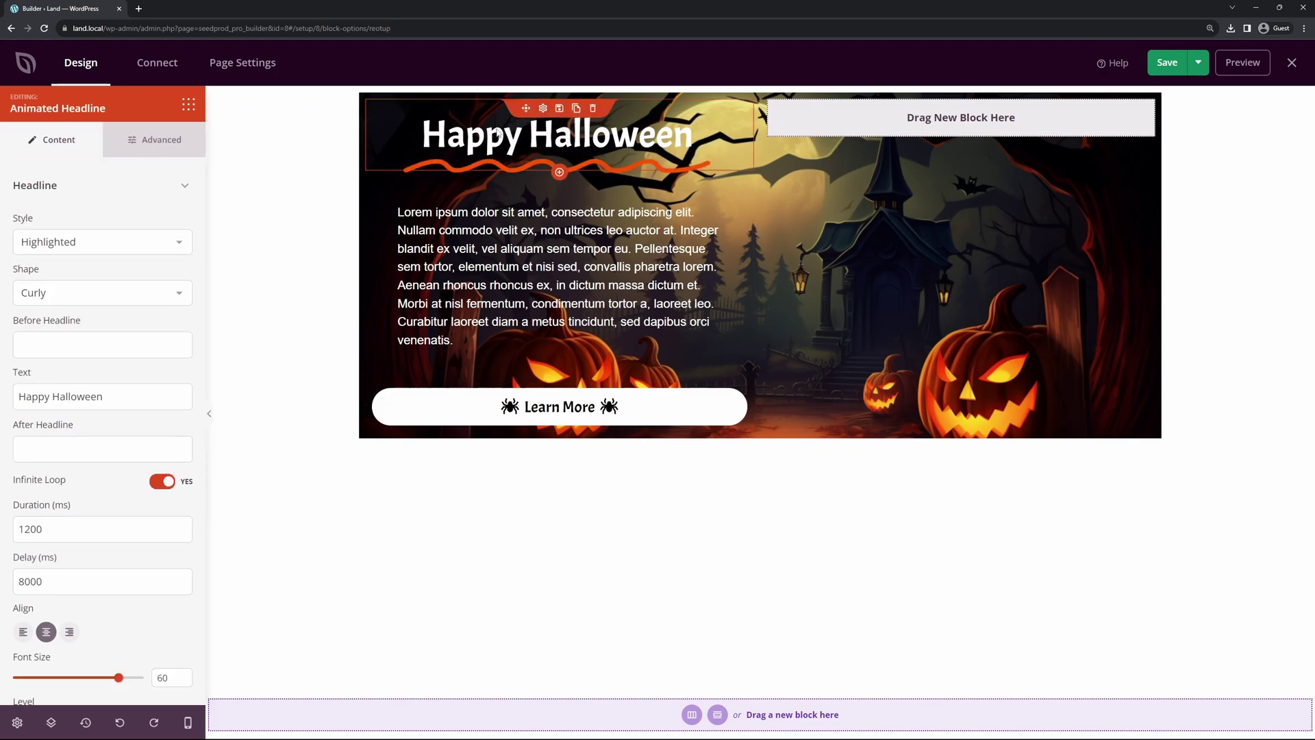
{"action": "left_click", "coordinate": [165, 149]}
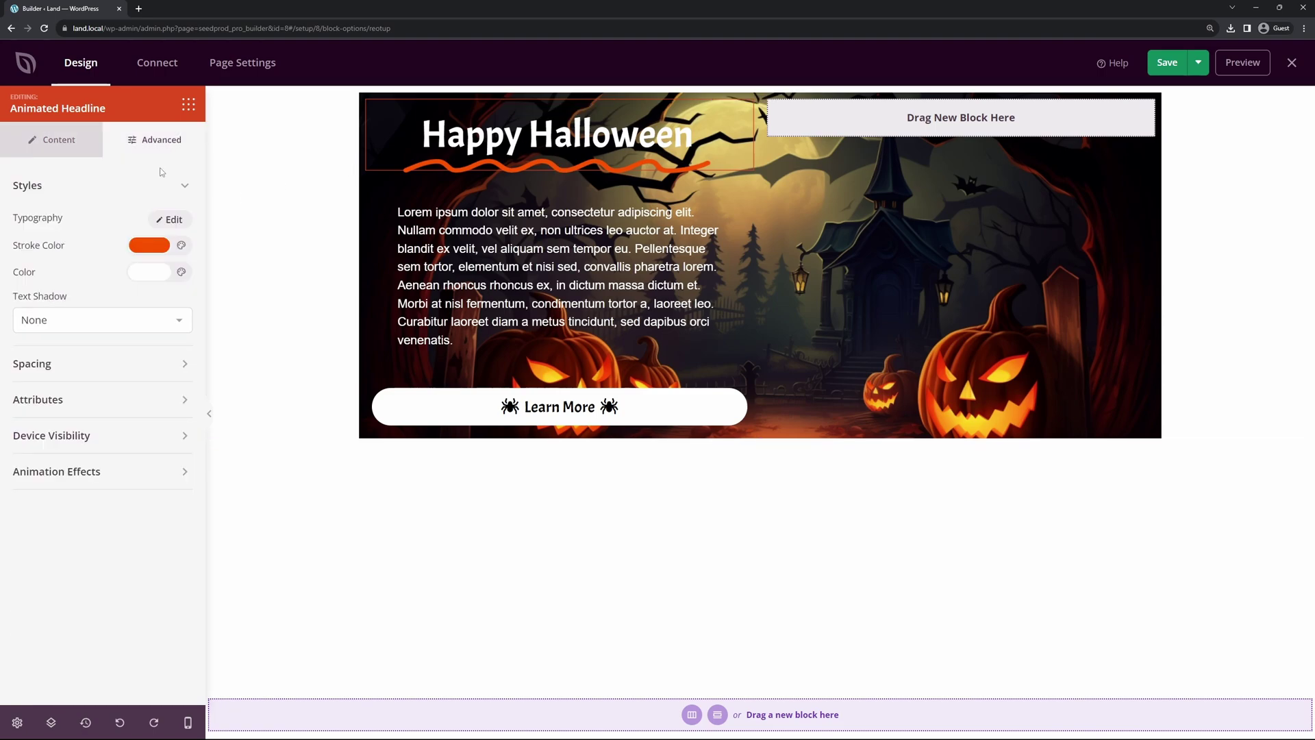
{"action": "left_click", "coordinate": [148, 248]}
{"action": "double_click", "coordinate": [172, 389]}
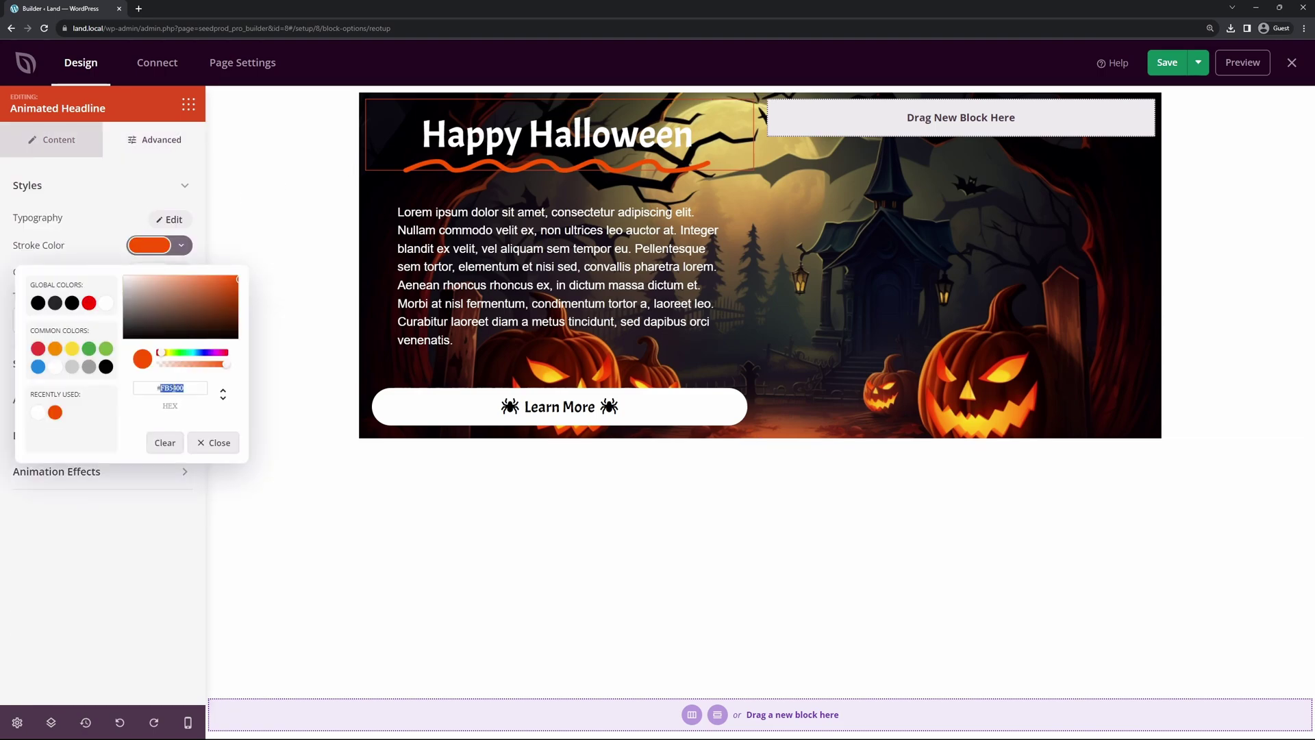
{"action": "right_click", "coordinate": [172, 389]}
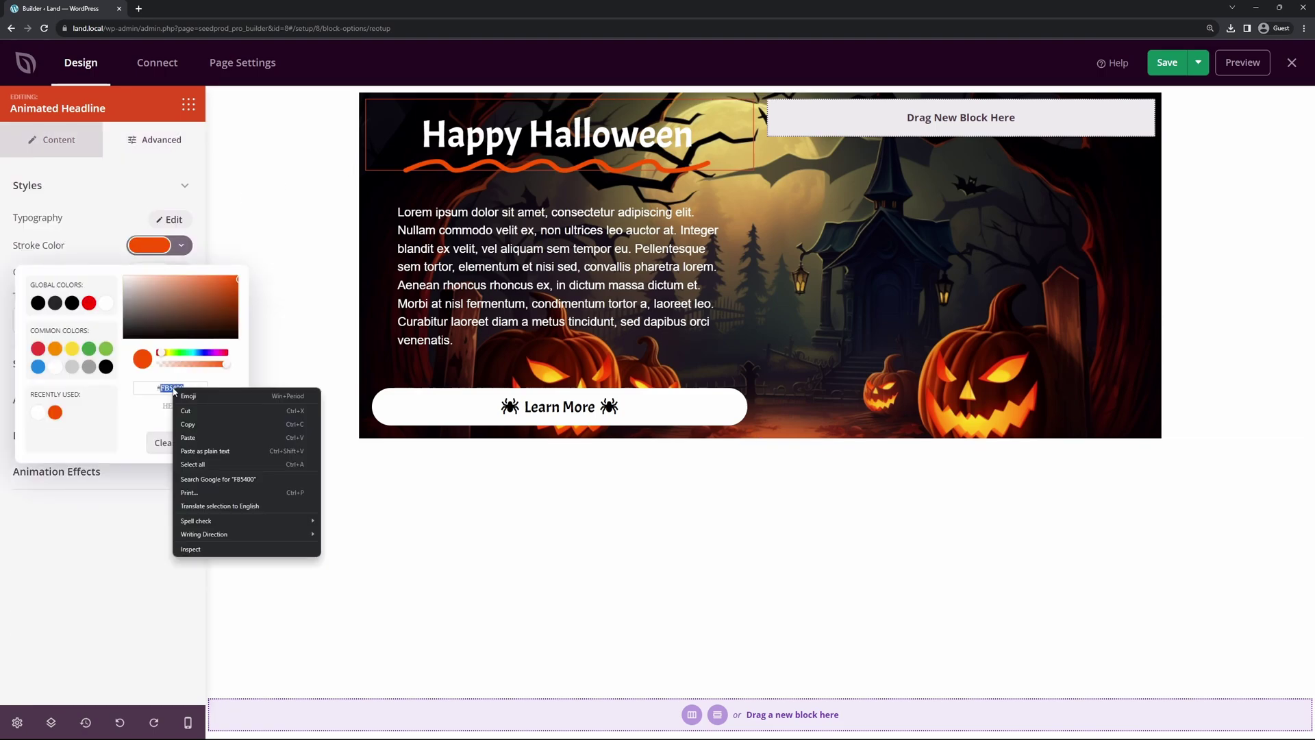
{"action": "left_click", "coordinate": [204, 425]}
Paste the copied orange hex code as the Learn More button's border color and set its border width to 5
{"action": "left_click", "coordinate": [542, 373]}
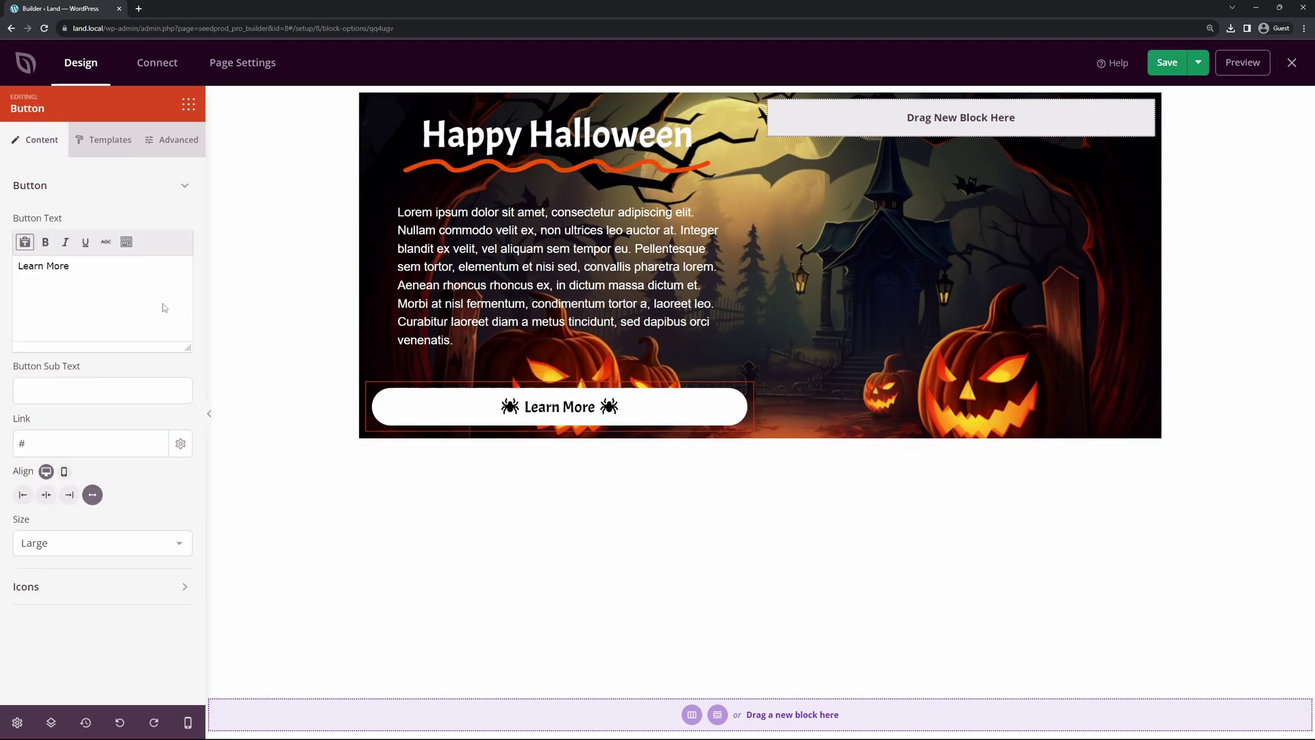
{"action": "left_click", "coordinate": [171, 139]}
{"action": "left_click", "coordinate": [149, 501]}
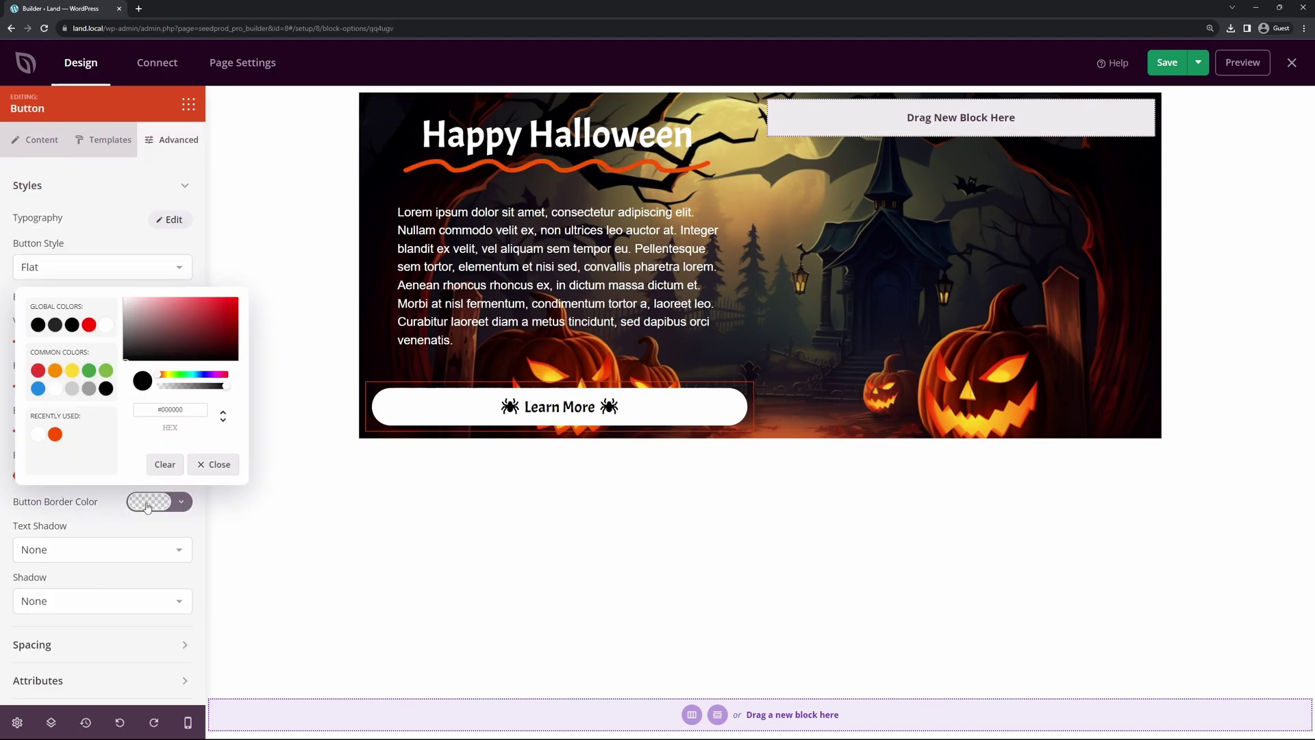
{"action": "double_click", "coordinate": [173, 409]}
{"action": "key", "text": "ctrl+v"}
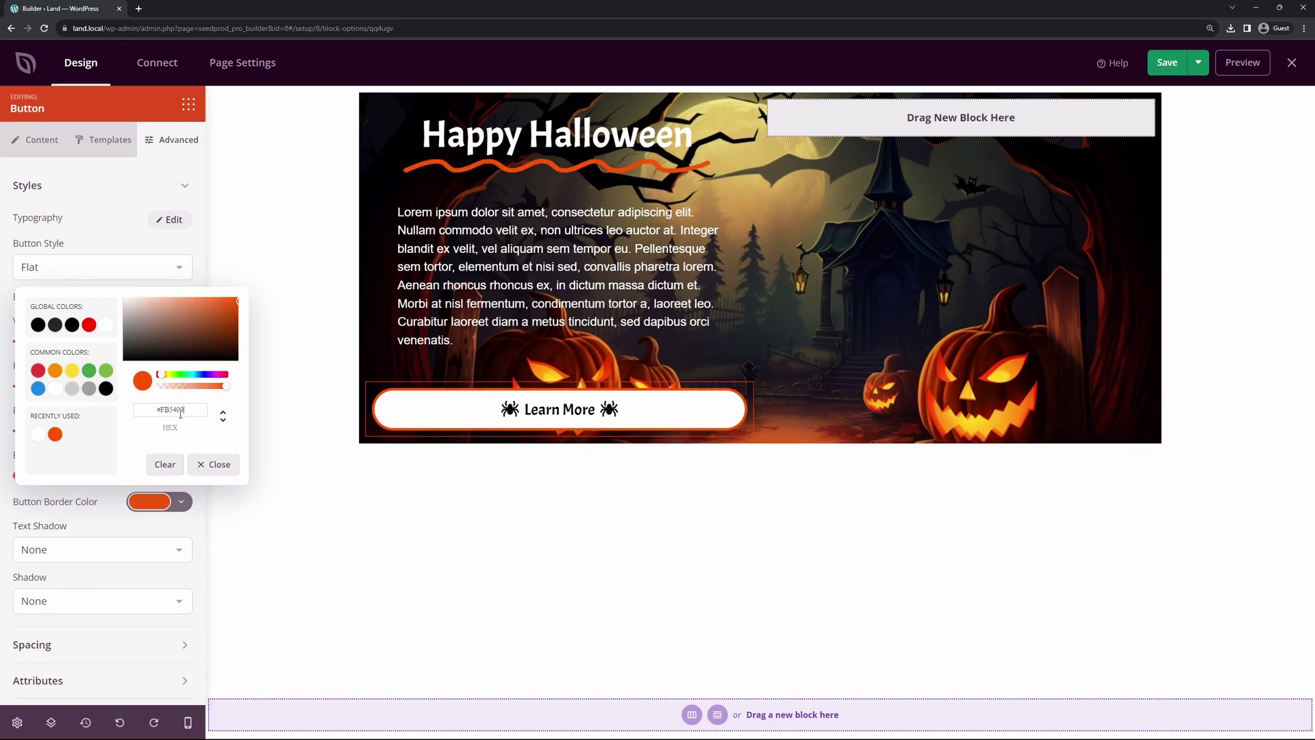
{"action": "left_click", "coordinate": [104, 516]}
{"action": "left_click", "coordinate": [183, 472]}
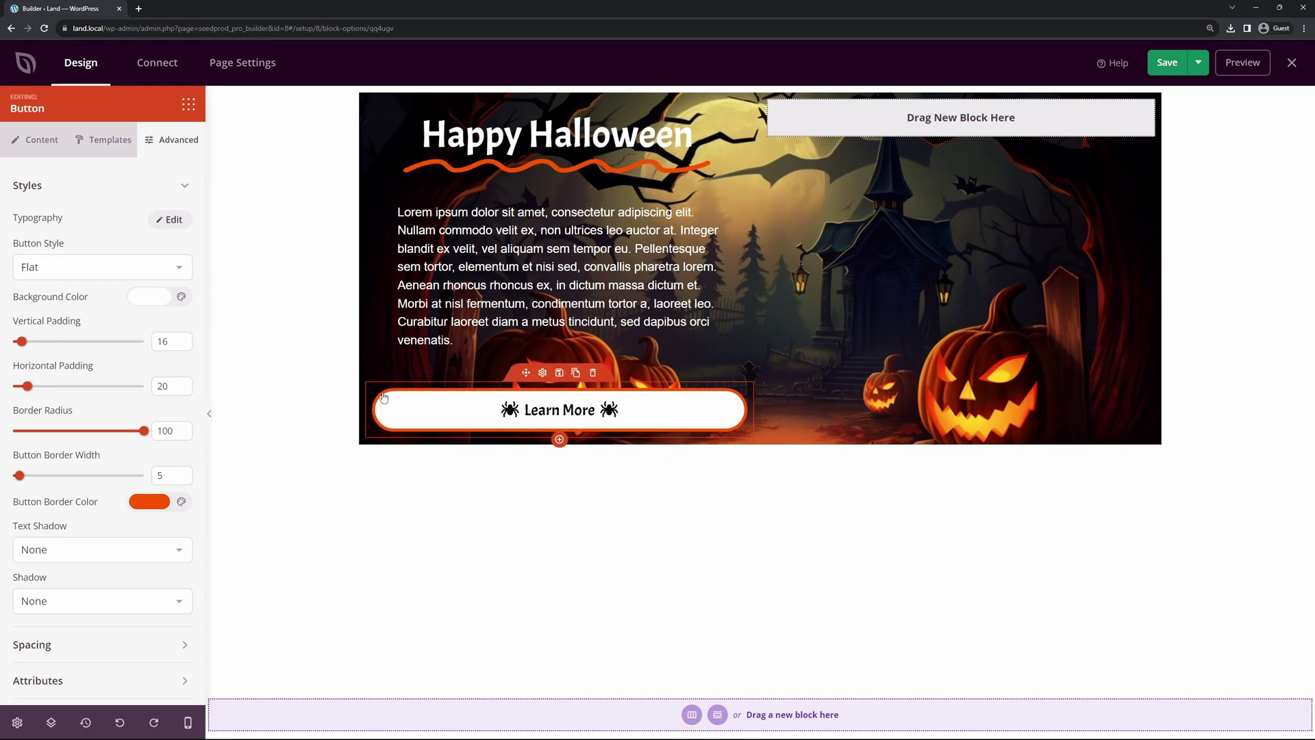
Set the Learn More button's left and right padding to 50
{"action": "scroll", "coordinate": [94, 584], "scroll_direction": "down", "scroll_amount": 1}
{"action": "left_click", "coordinate": [89, 560]}
{"action": "scroll", "coordinate": [116, 562], "scroll_direction": "down", "scroll_amount": 1}
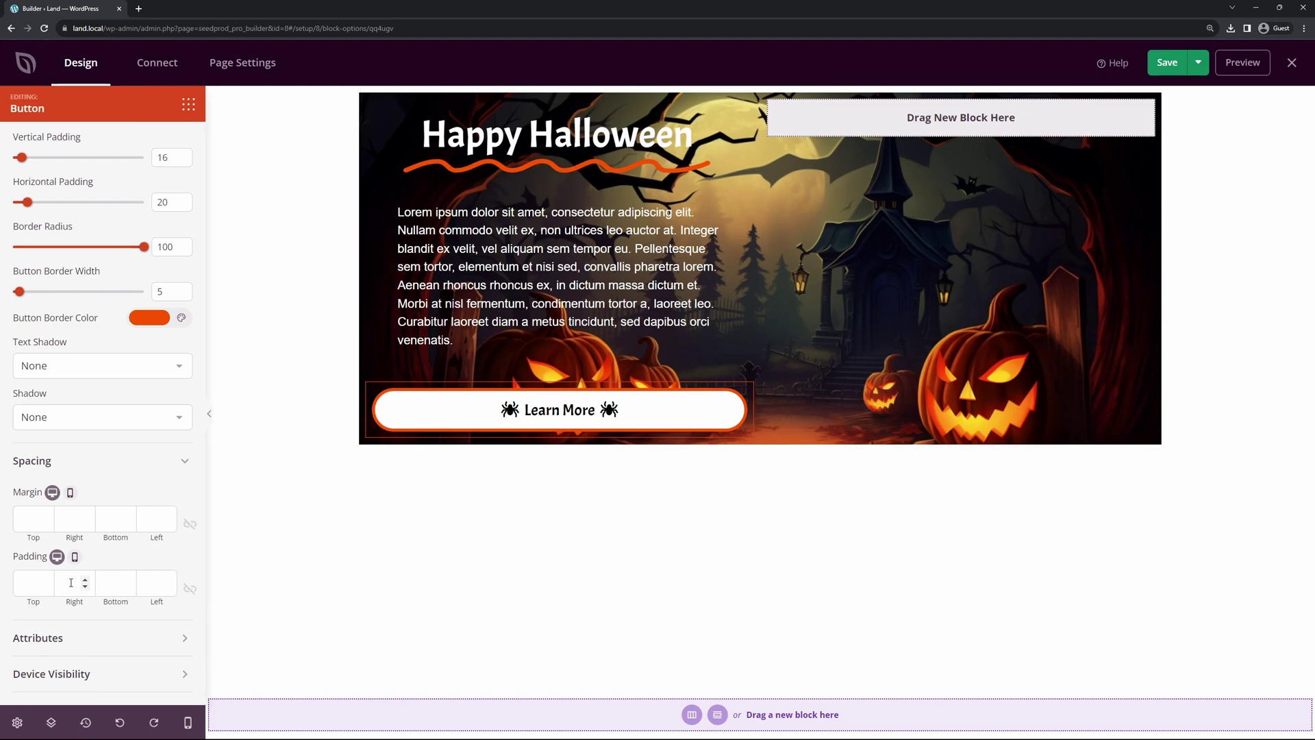
{"action": "left_click", "coordinate": [160, 582]}
{"action": "type", "text": "25"}
{"action": "left_click_drag", "start_coordinate": [159, 582], "coordinate": [126, 583]}
{"action": "type", "text": "50"}
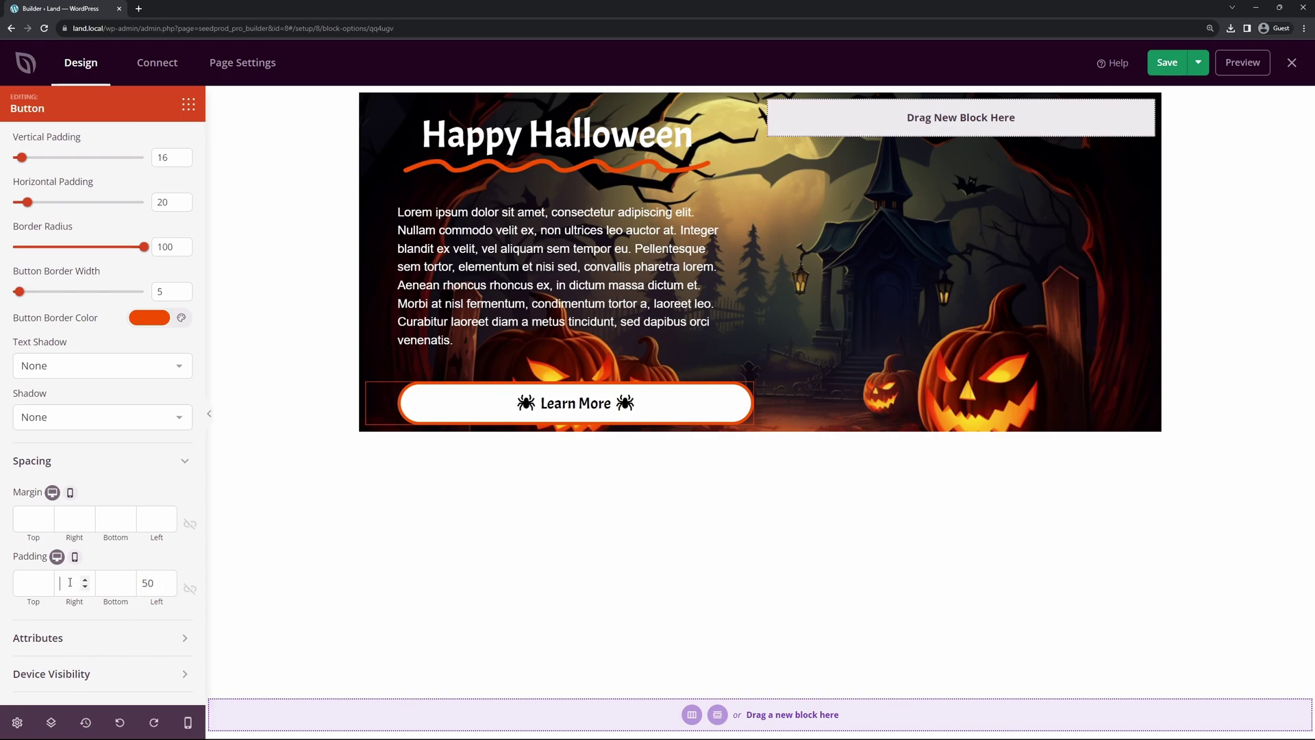
{"action": "type", "text": "50"}
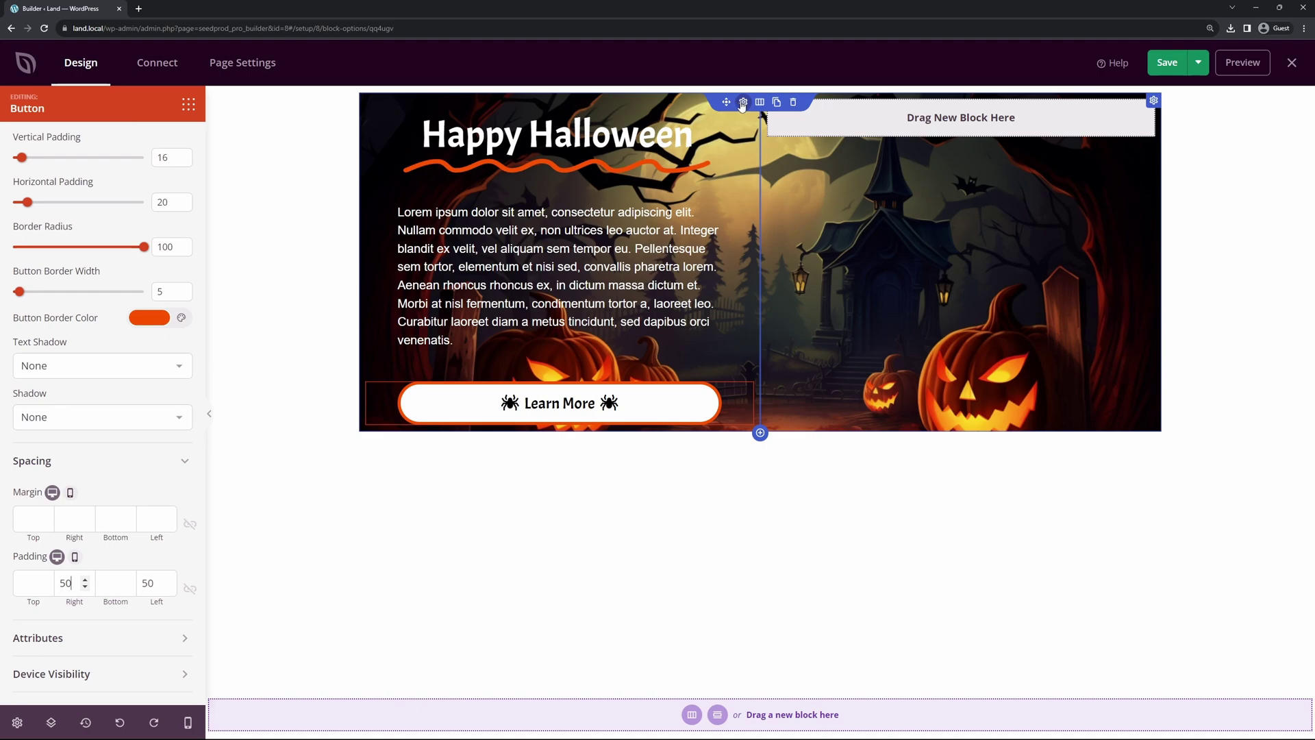
Set the row's top and bottom padding to 50, leaving the left and right padding at 0
{"action": "left_click", "coordinate": [740, 102]}
{"action": "left_click", "coordinate": [164, 149]}
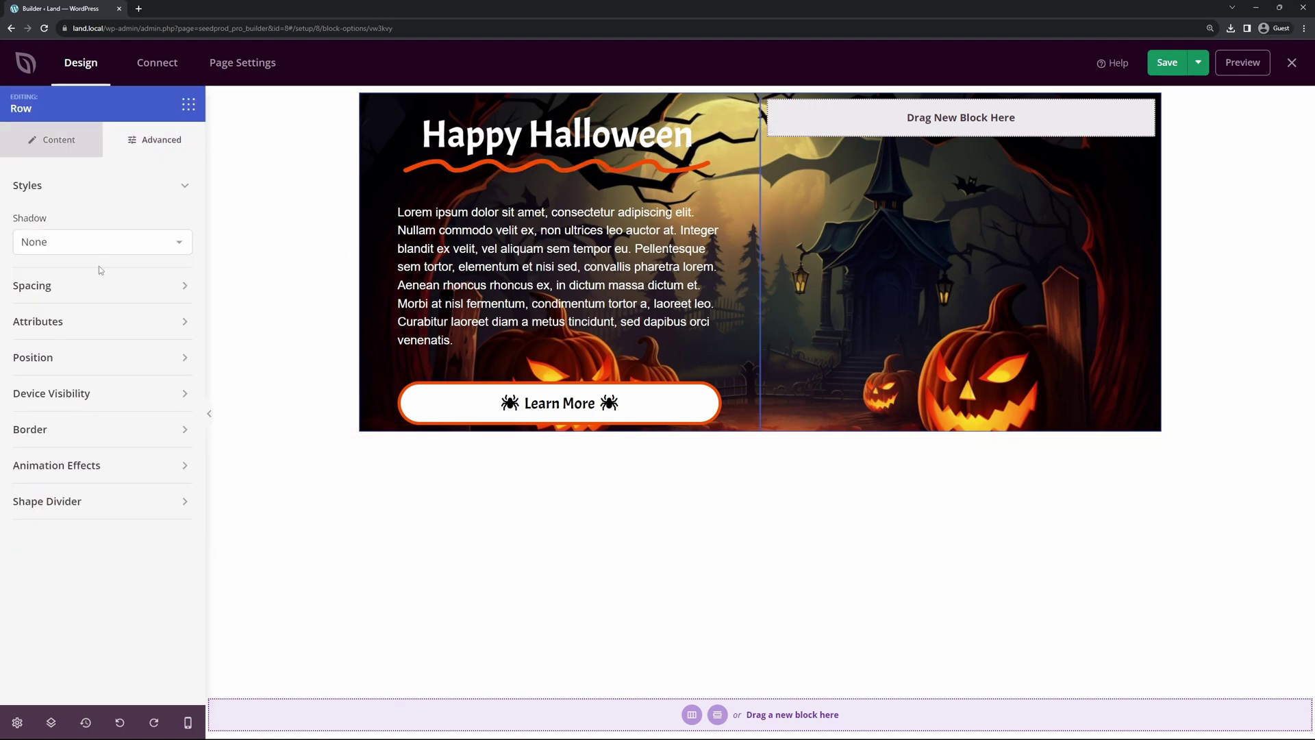
{"action": "left_click", "coordinate": [40, 291]}
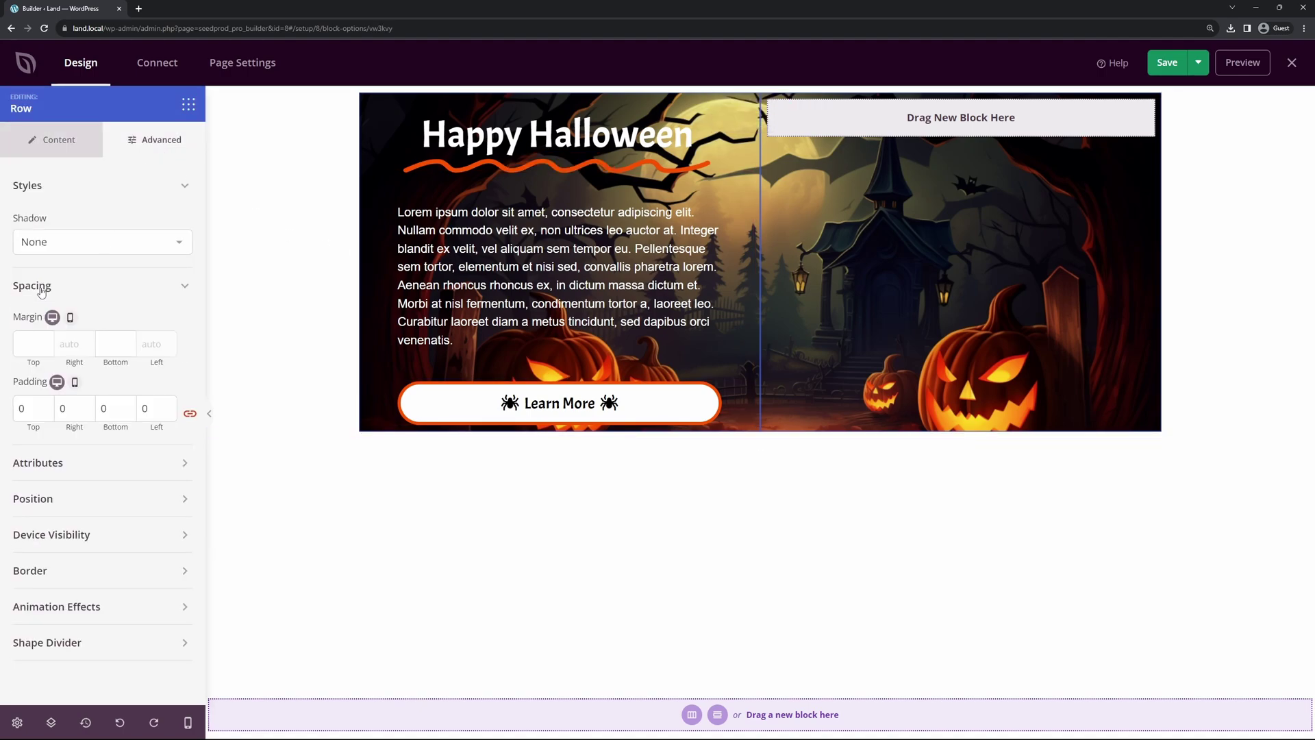
{"action": "left_click", "coordinate": [20, 409]}
{"action": "type", "text": "5"}
{"action": "left_click", "coordinate": [102, 408]}
{"action": "type", "text": "5"}
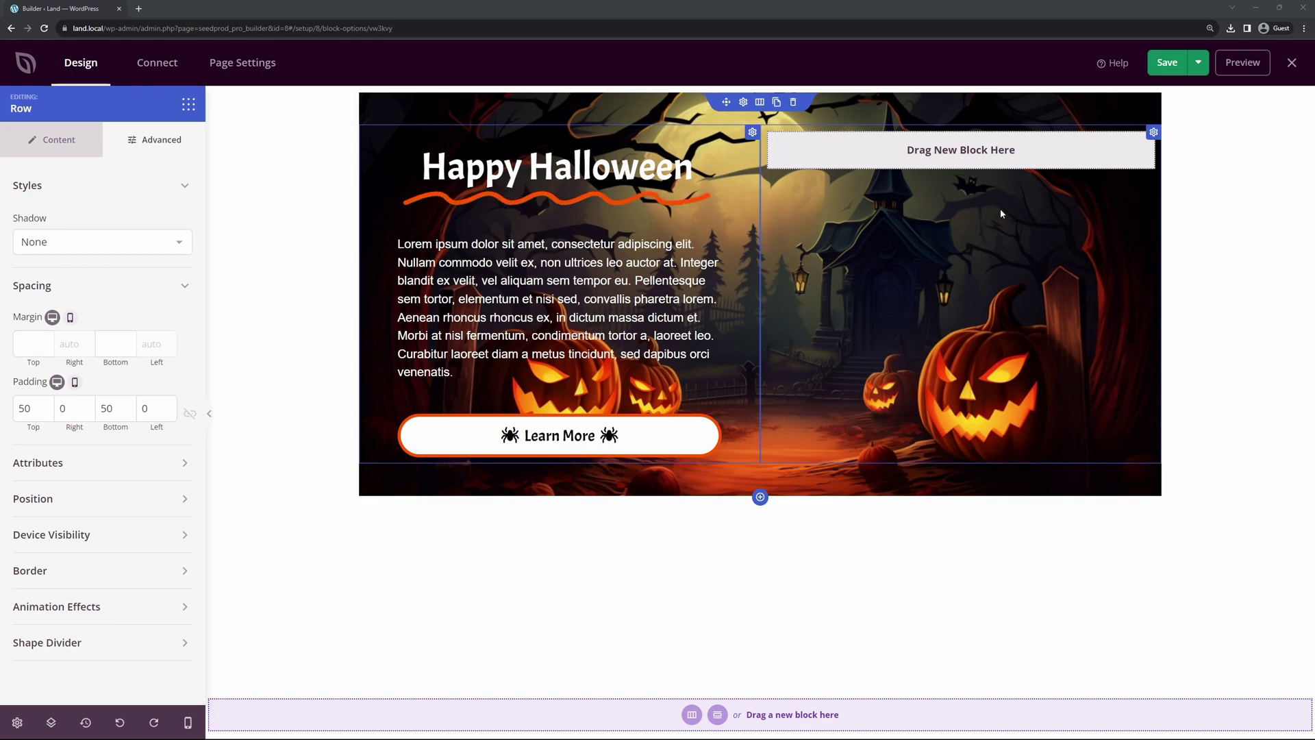
Place a Video block in the empty second column of the row
{"action": "left_click", "coordinate": [188, 104]}
{"action": "left_click", "coordinate": [70, 149]}
{"action": "left_click_drag", "start_coordinate": [164, 291], "coordinate": [972, 163]}
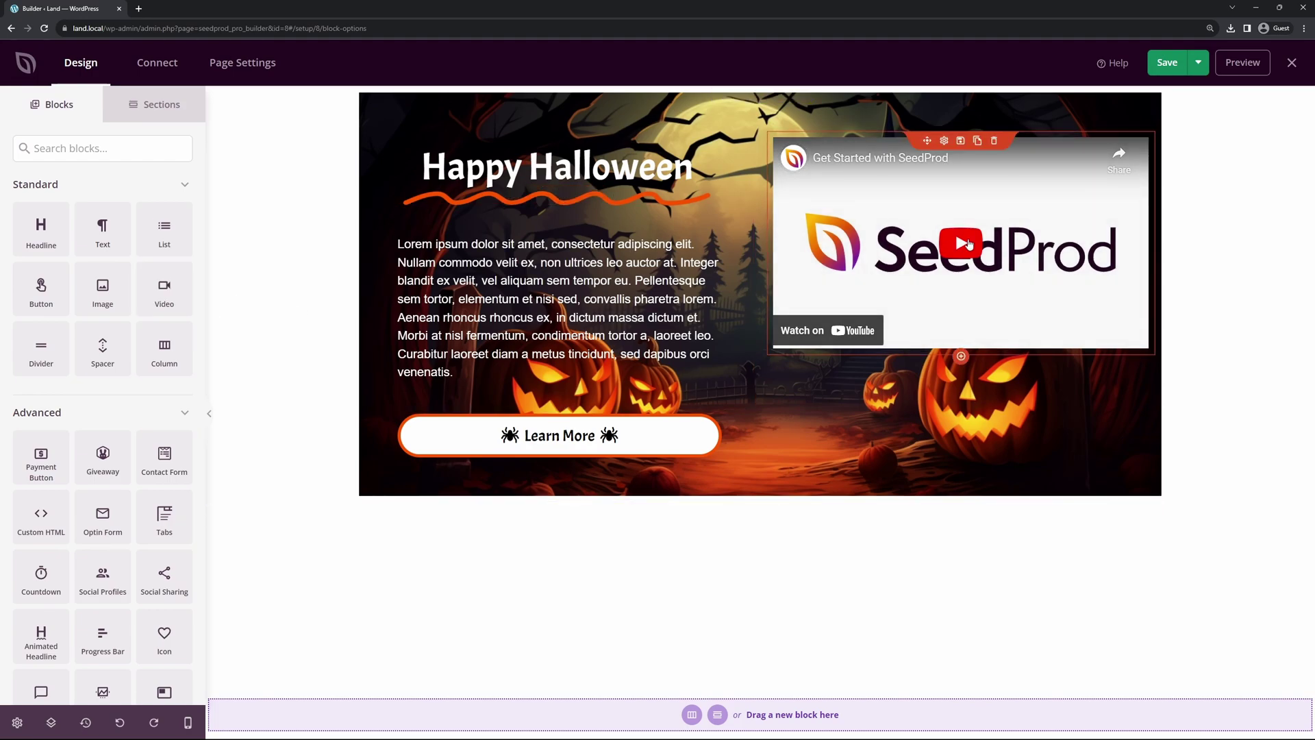
{"action": "left_click", "coordinate": [944, 141]}
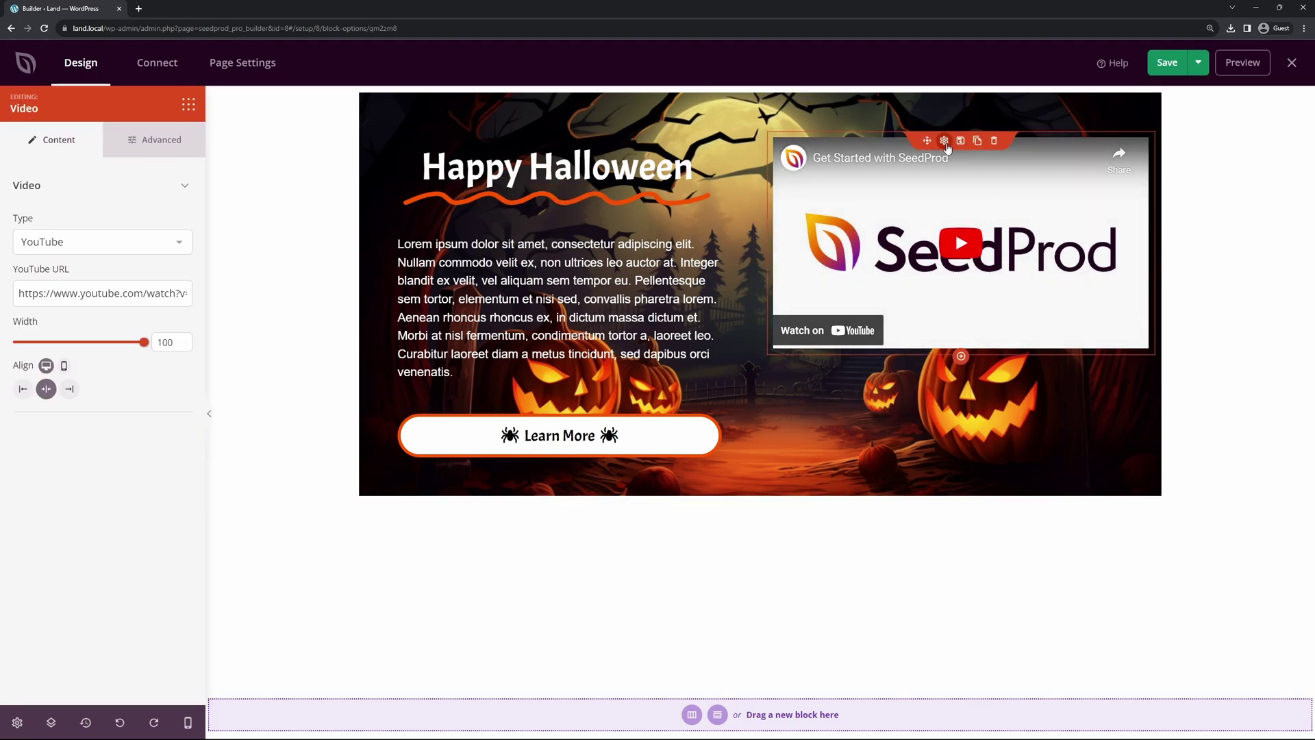
{"action": "left_click", "coordinate": [83, 250]}
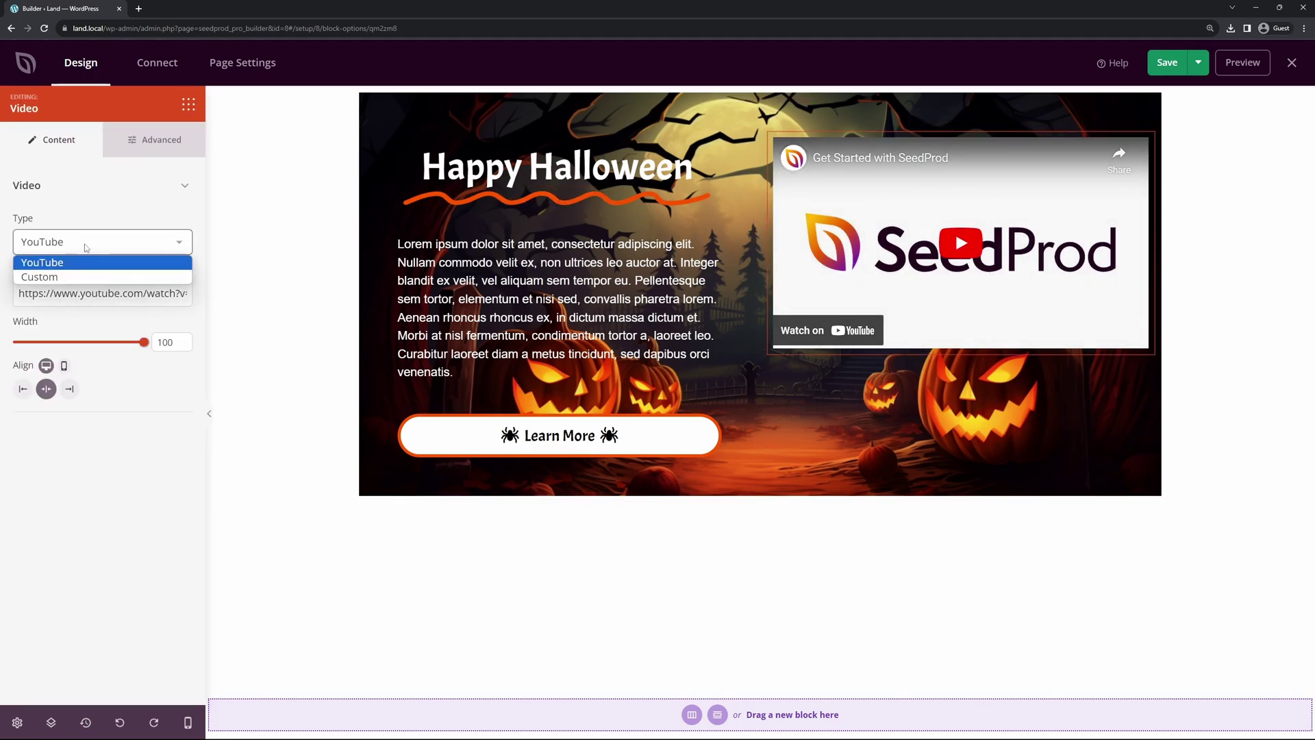
{"action": "left_click", "coordinate": [79, 250]}
{"action": "left_click", "coordinate": [143, 294]}
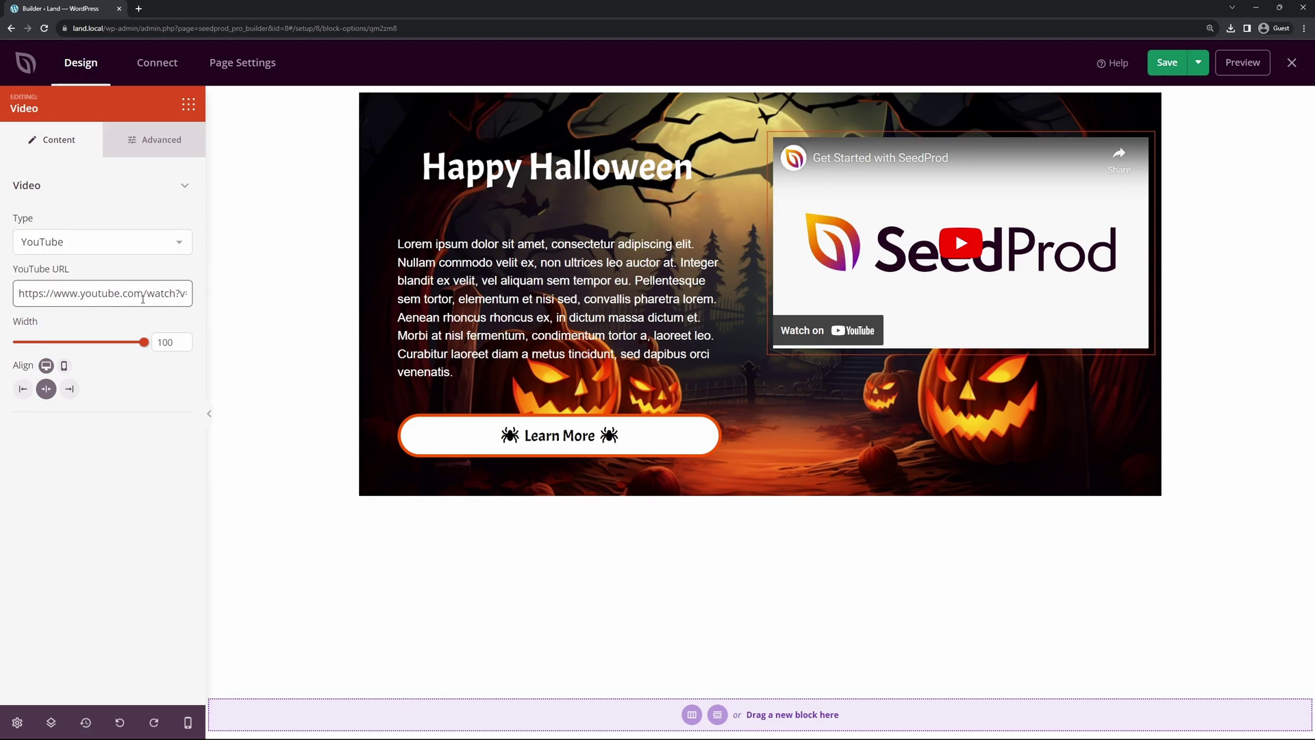
{"action": "key", "text": "ctrl+a"}
{"action": "type", "text": "https://www.youtube.com/watch?v=vuPhCSunt5U"}
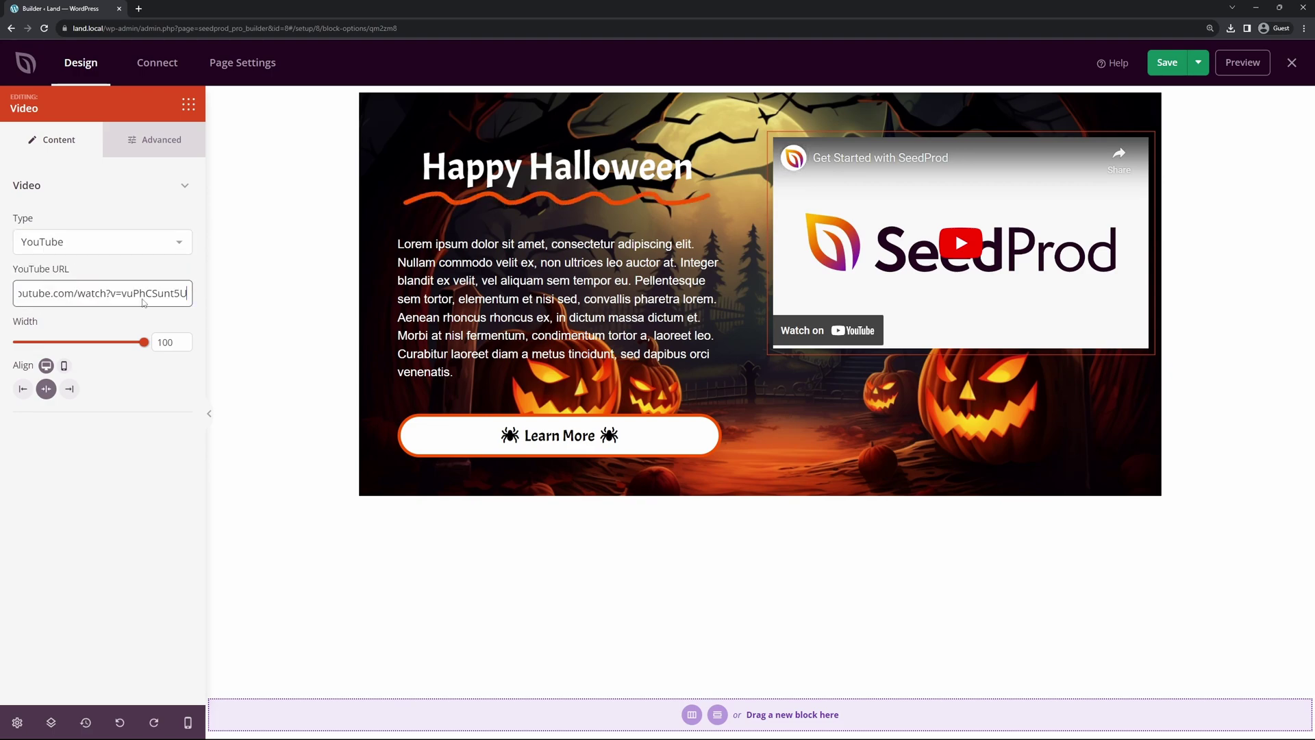
{"action": "left_click", "coordinate": [125, 493]}
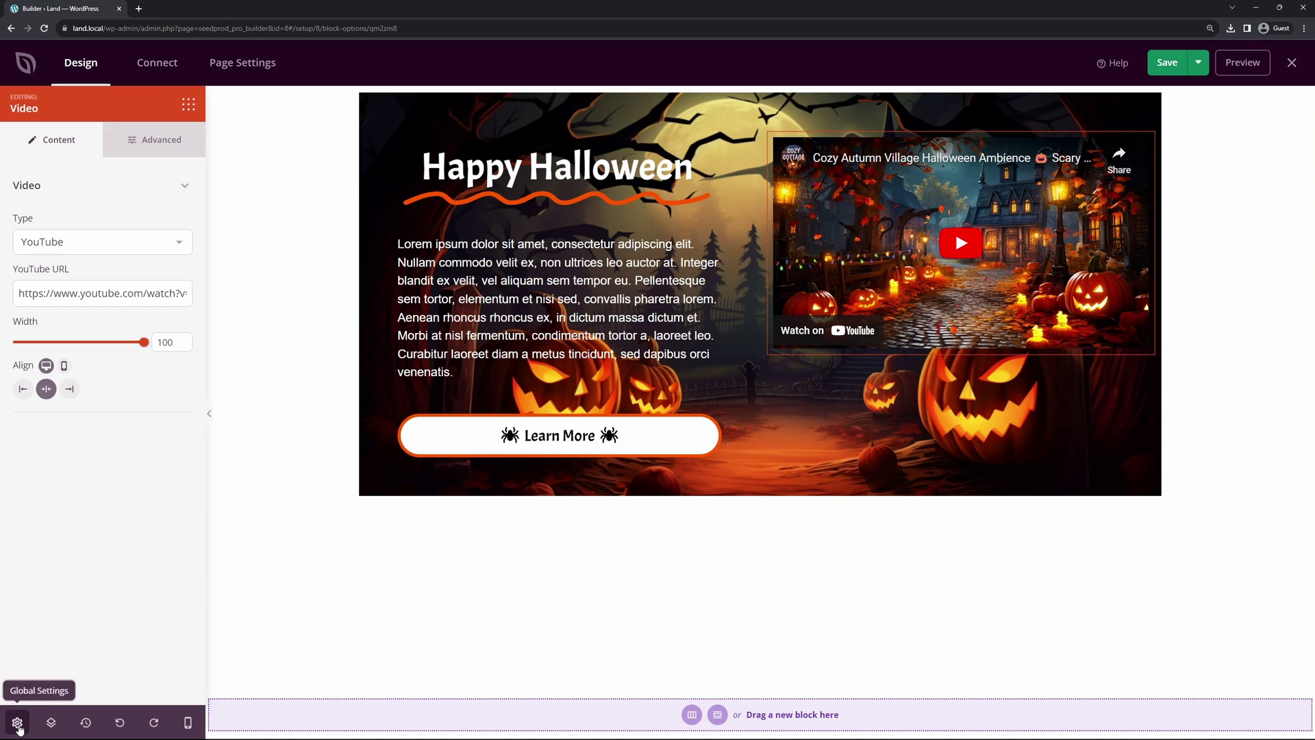
Set the page's global background to a solid dark grey color
{"action": "left_click", "coordinate": [18, 725]}
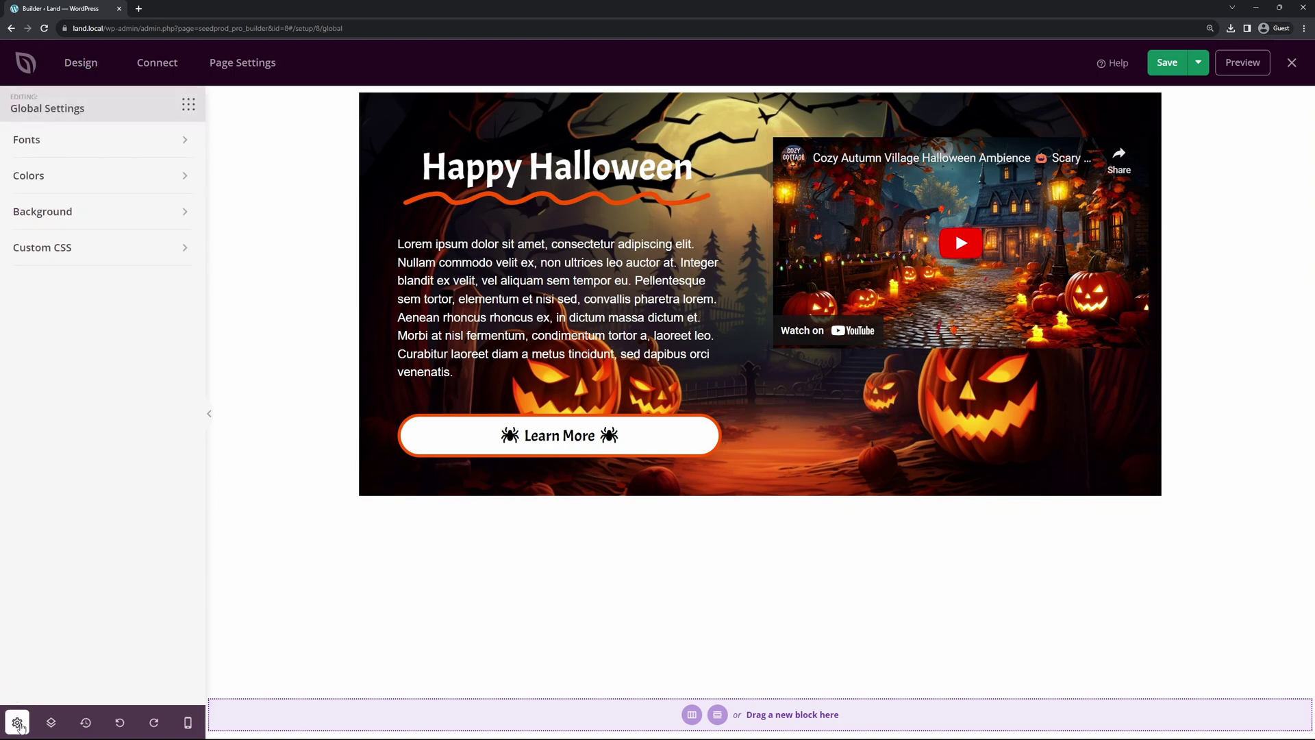
{"action": "left_click", "coordinate": [54, 218]}
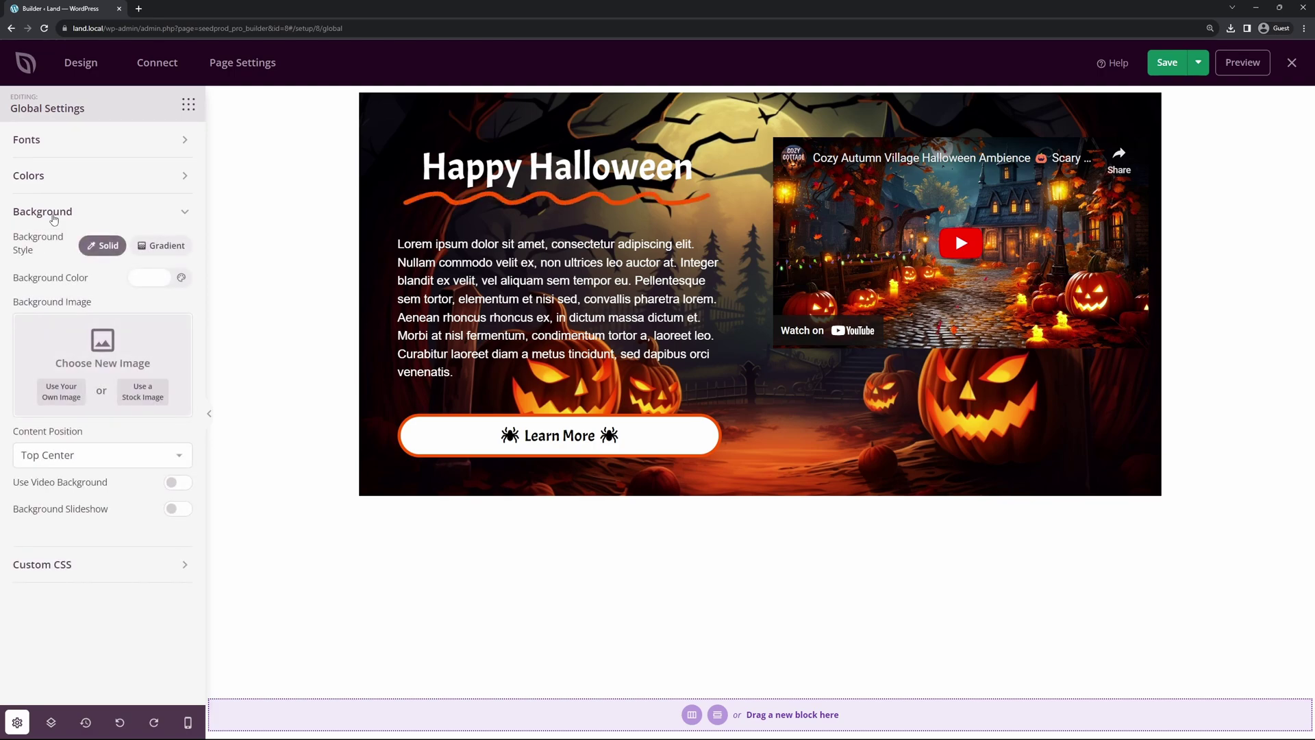
{"action": "left_click", "coordinate": [148, 278]}
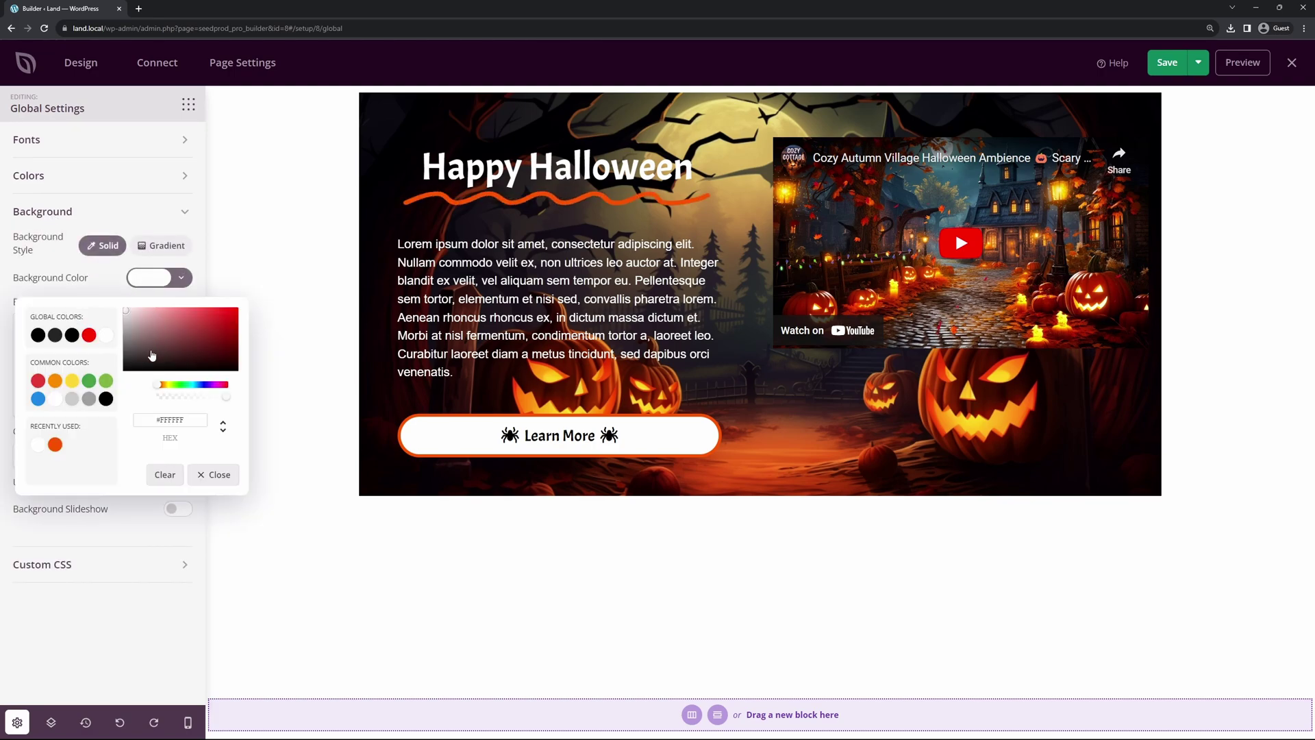
{"action": "left_click", "coordinate": [106, 335]}
{"action": "left_click_drag", "start_coordinate": [115, 340], "coordinate": [115, 350]}
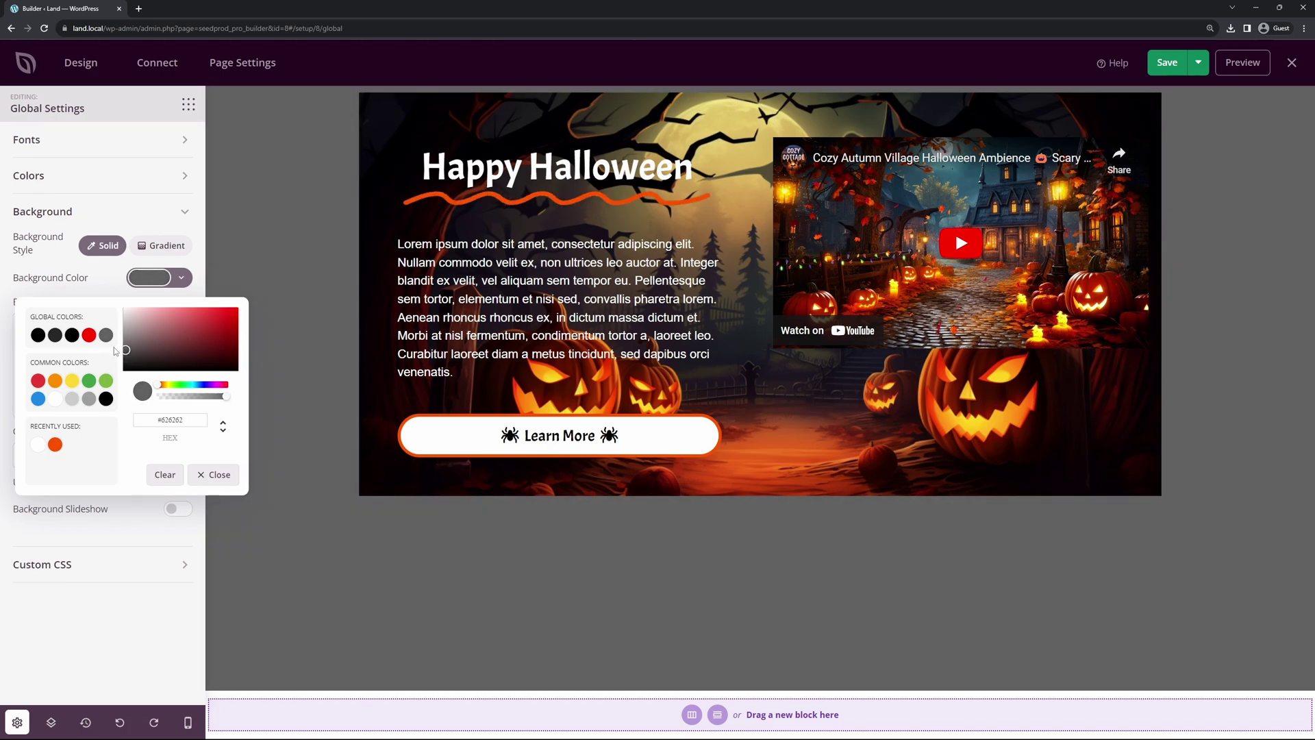
{"action": "left_click", "coordinate": [56, 380]}
{"action": "left_click_drag", "start_coordinate": [224, 329], "coordinate": [121, 354]}
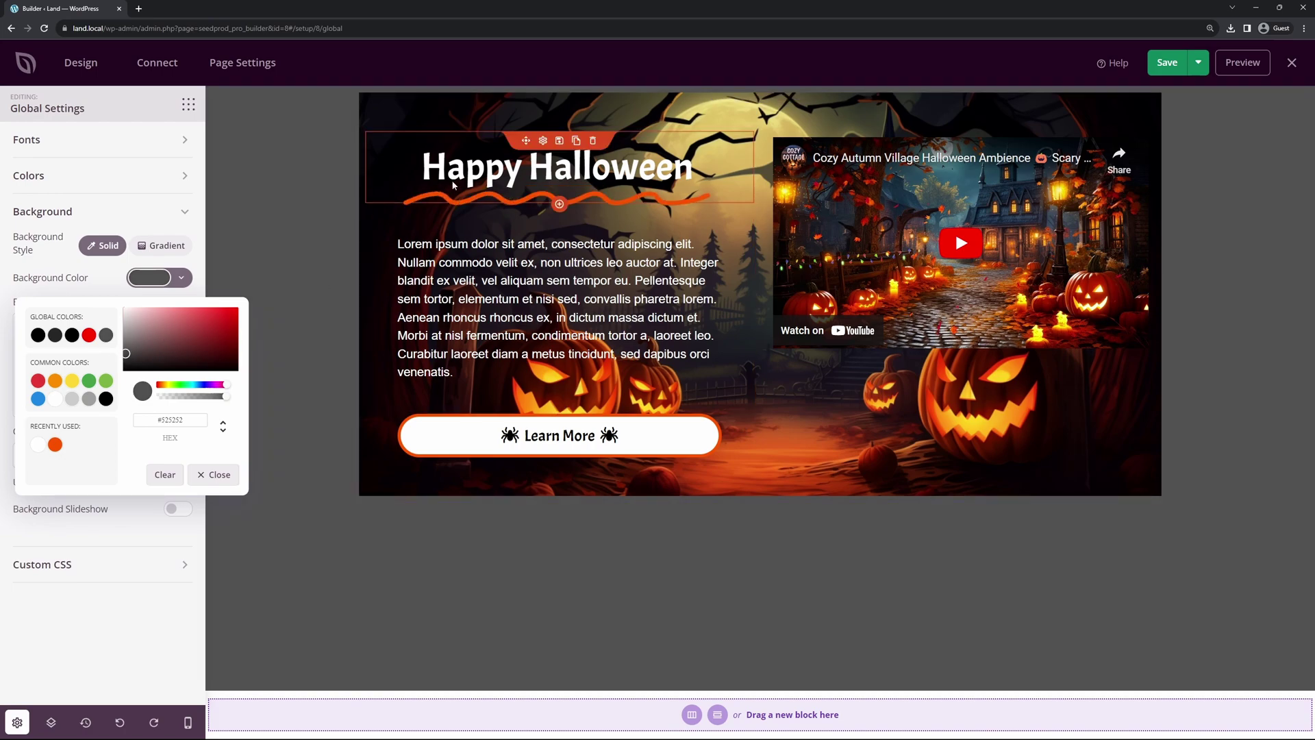
{"action": "left_click", "coordinate": [704, 99]}
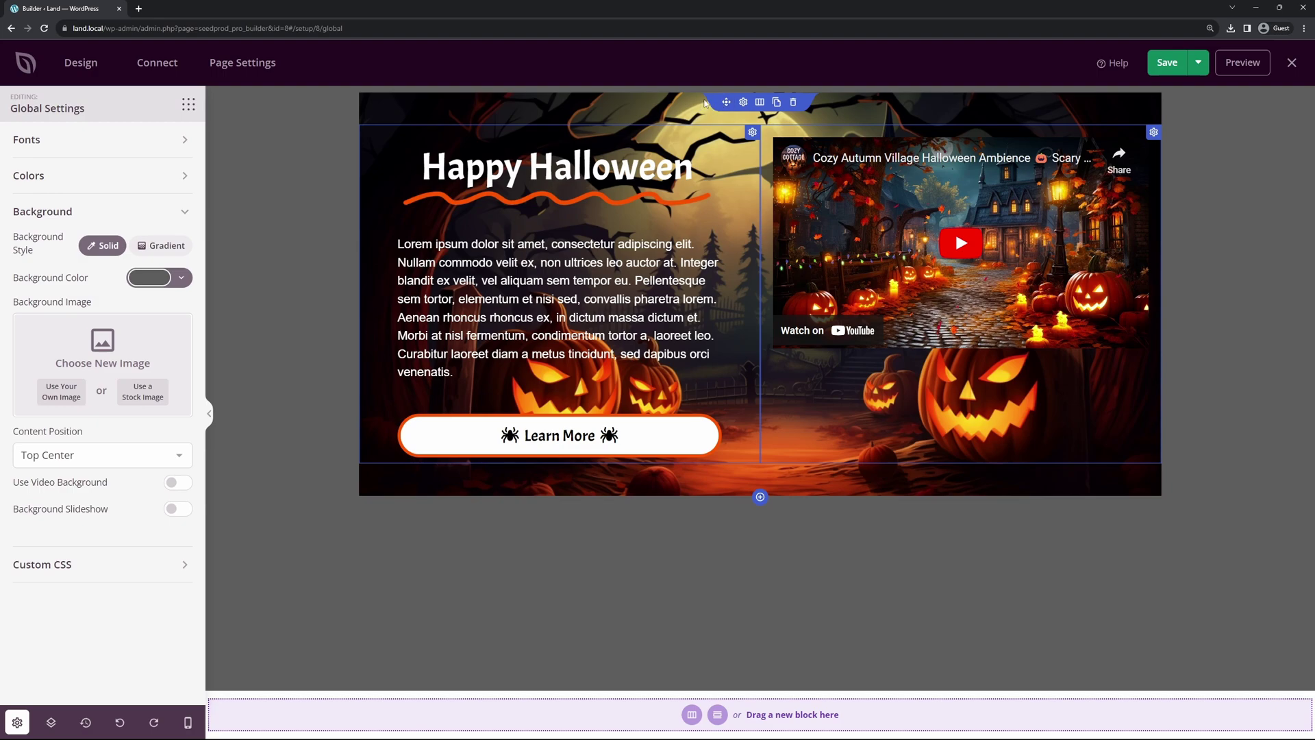
Give the Happy Halloween row a custom shadow in black
{"action": "left_click", "coordinate": [743, 102]}
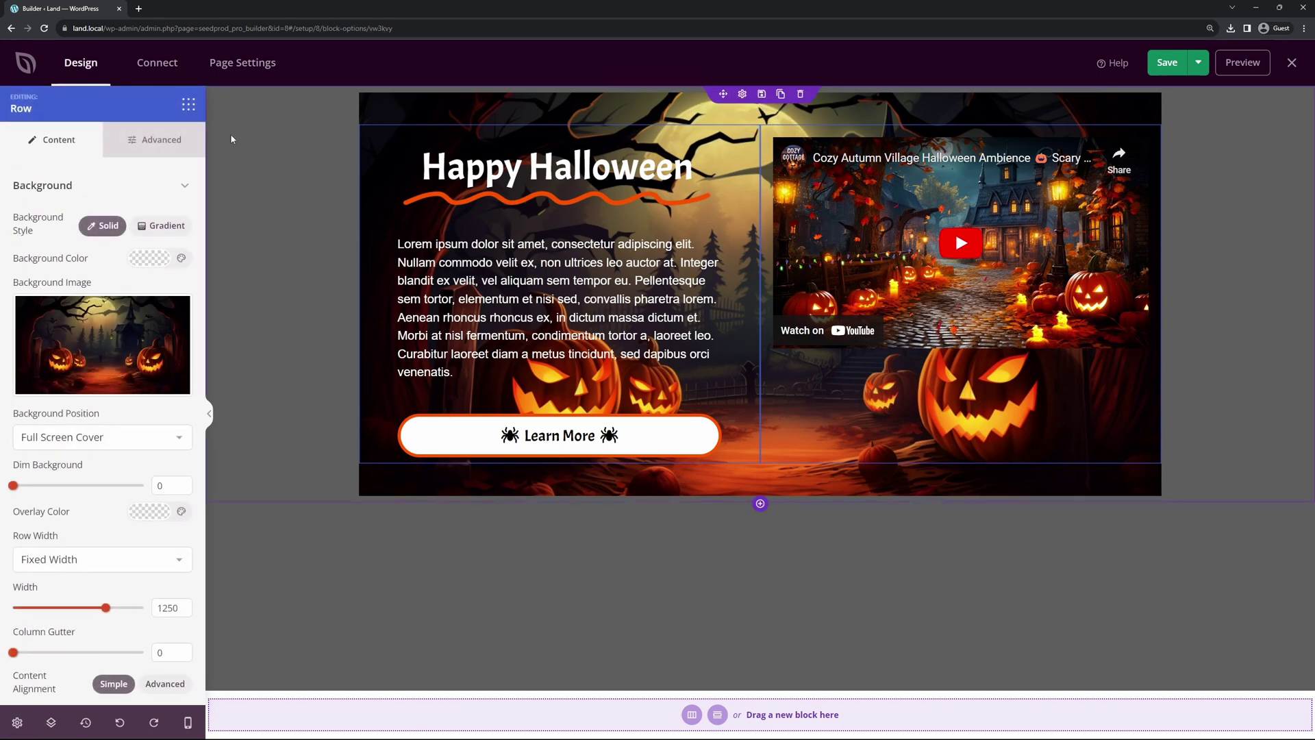
{"action": "left_click", "coordinate": [149, 141]}
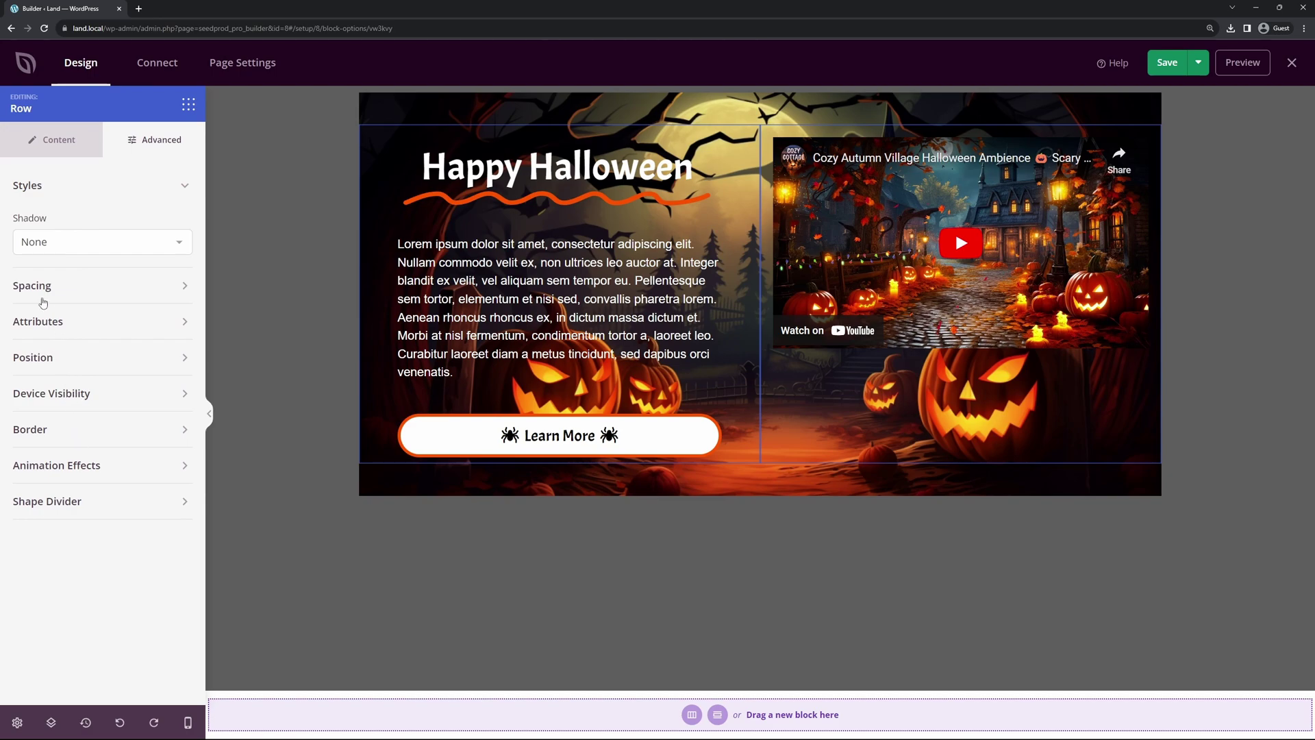
{"action": "left_click", "coordinate": [42, 244]}
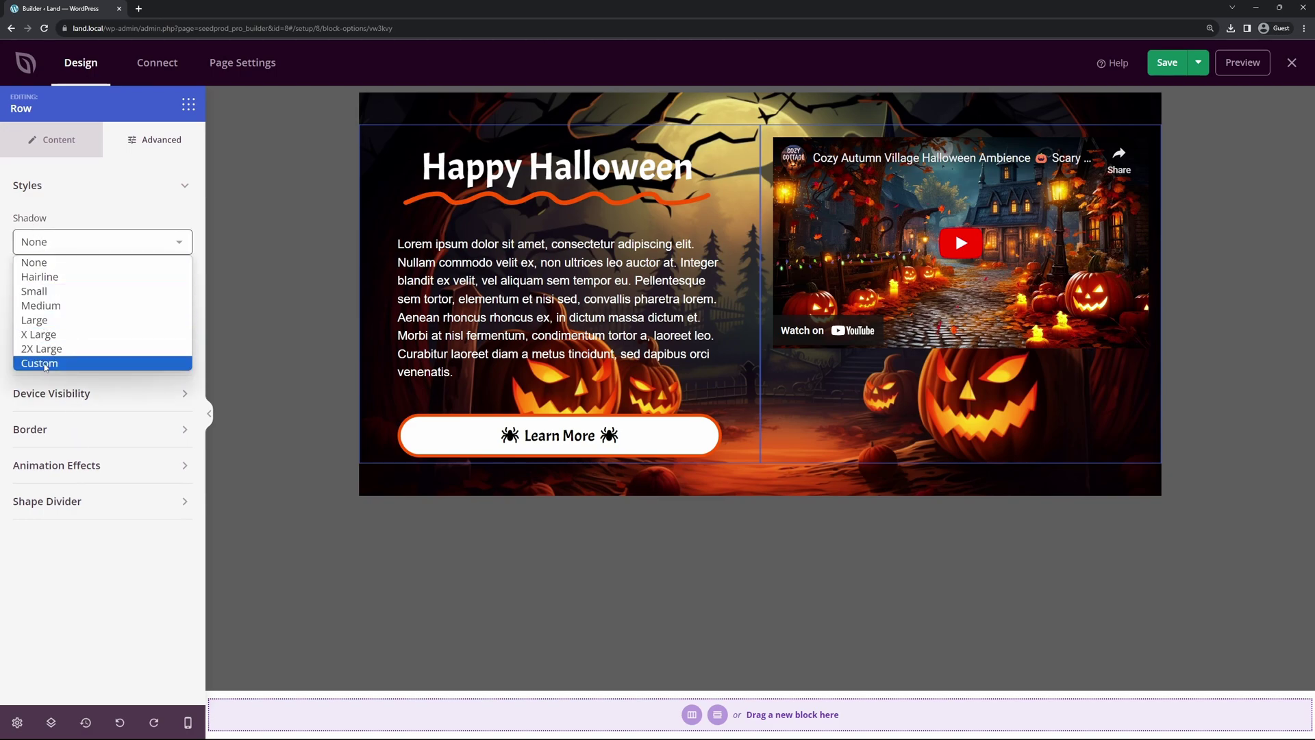
{"action": "left_click", "coordinate": [67, 362]}
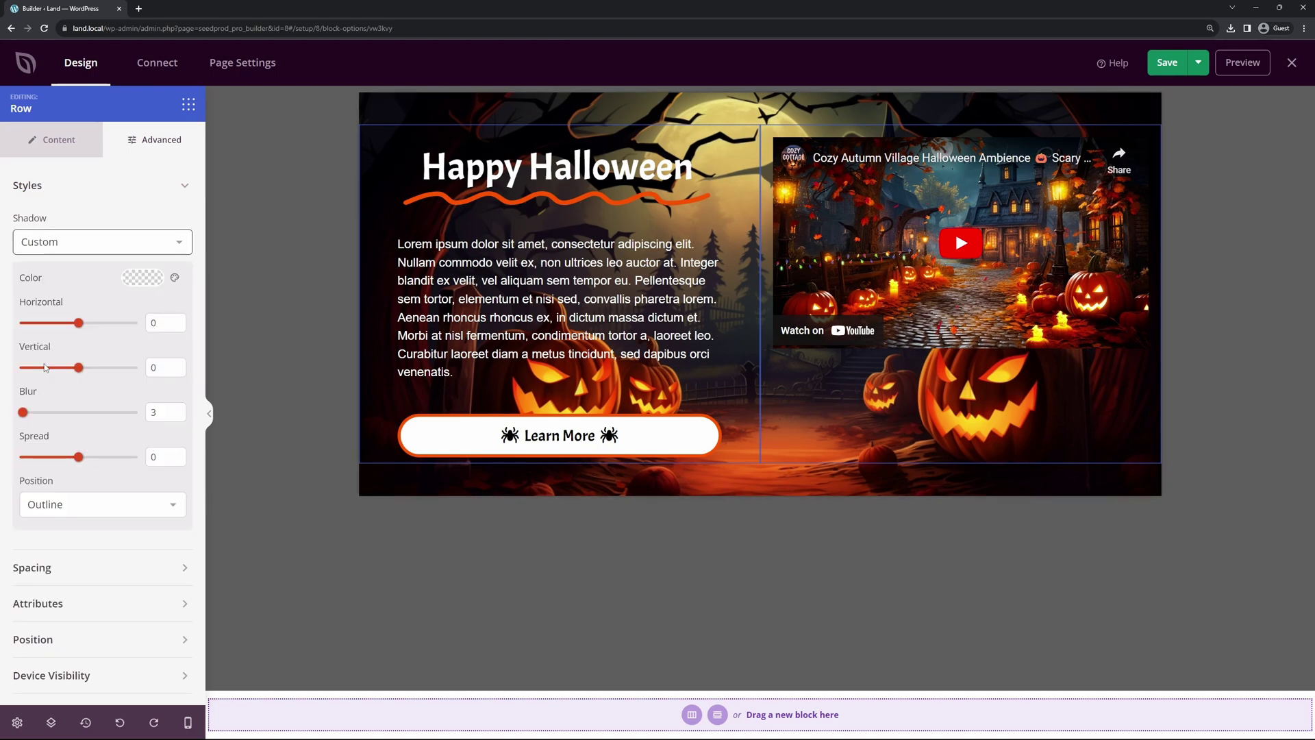
{"action": "left_click", "coordinate": [150, 278]}
{"action": "left_click", "coordinate": [237, 369]}
{"action": "left_click", "coordinate": [89, 291]}
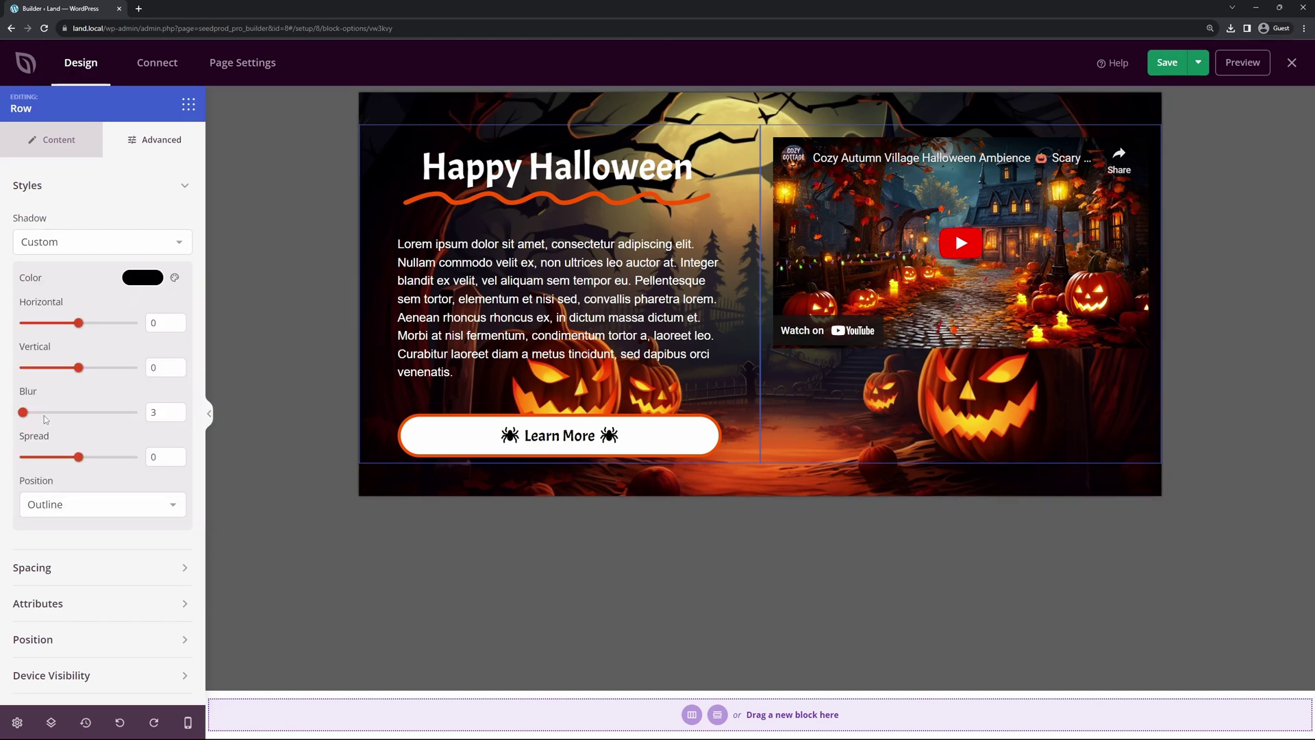
Set the row shadow's horizontal offset to 57, vertical offset to 62, blur to 89 and spread to -15
{"action": "left_click_drag", "start_coordinate": [20, 412], "coordinate": [104, 413]}
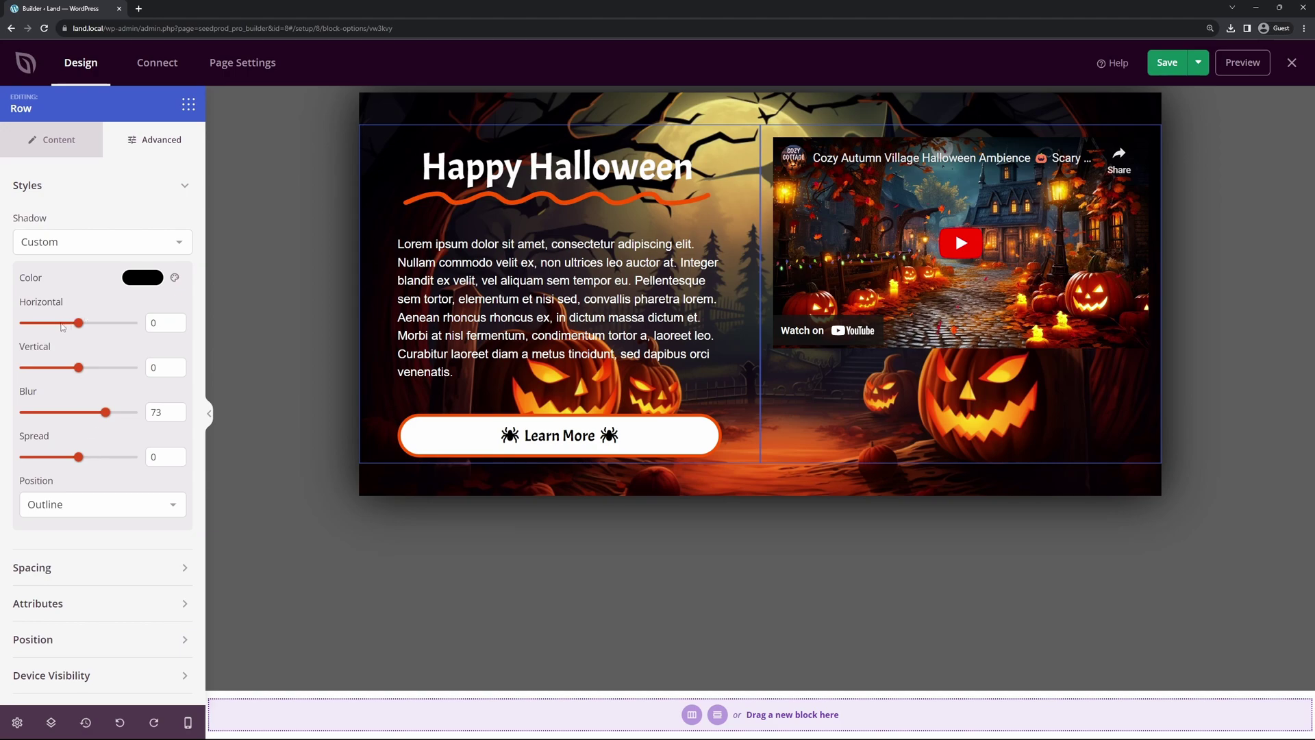
{"action": "left_click_drag", "start_coordinate": [78, 323], "coordinate": [116, 324]}
{"action": "left_click_drag", "start_coordinate": [79, 368], "coordinate": [123, 368]}
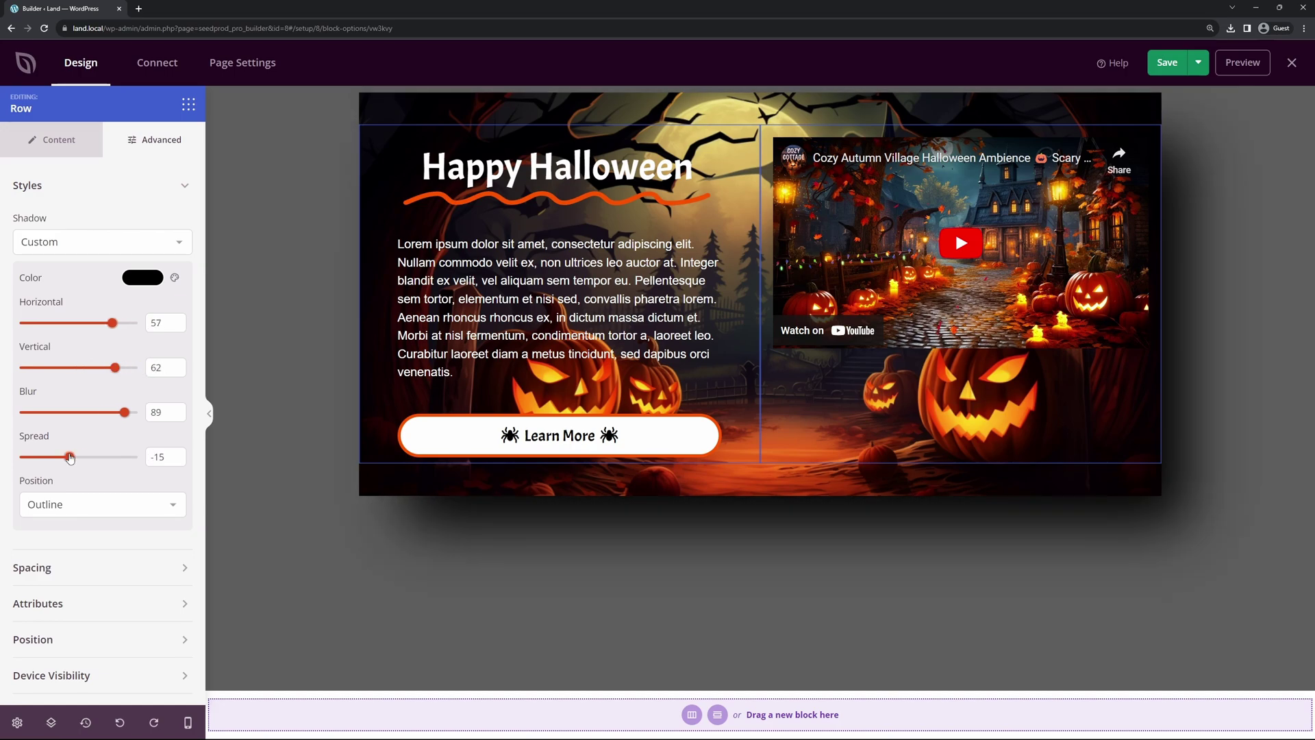
Reduce the opacity of the row's black shadow color so the shadow is semi-transparent
{"action": "left_click", "coordinate": [141, 280]}
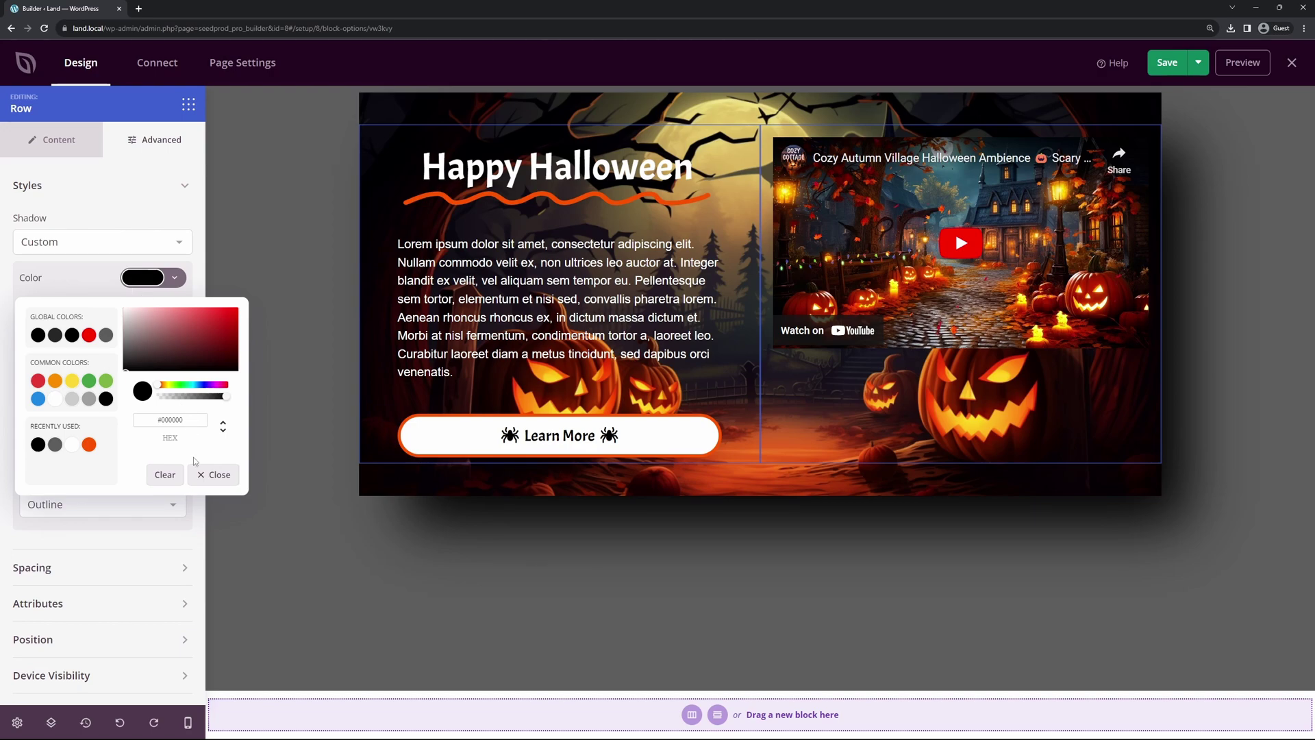
{"action": "mouse_move", "coordinate": [225, 402]}
{"action": "left_mouse_down"}
{"action": "mouse_move", "coordinate": [142, 402]}
{"action": "mouse_move", "coordinate": [203, 396]}
{"action": "left_mouse_up"}
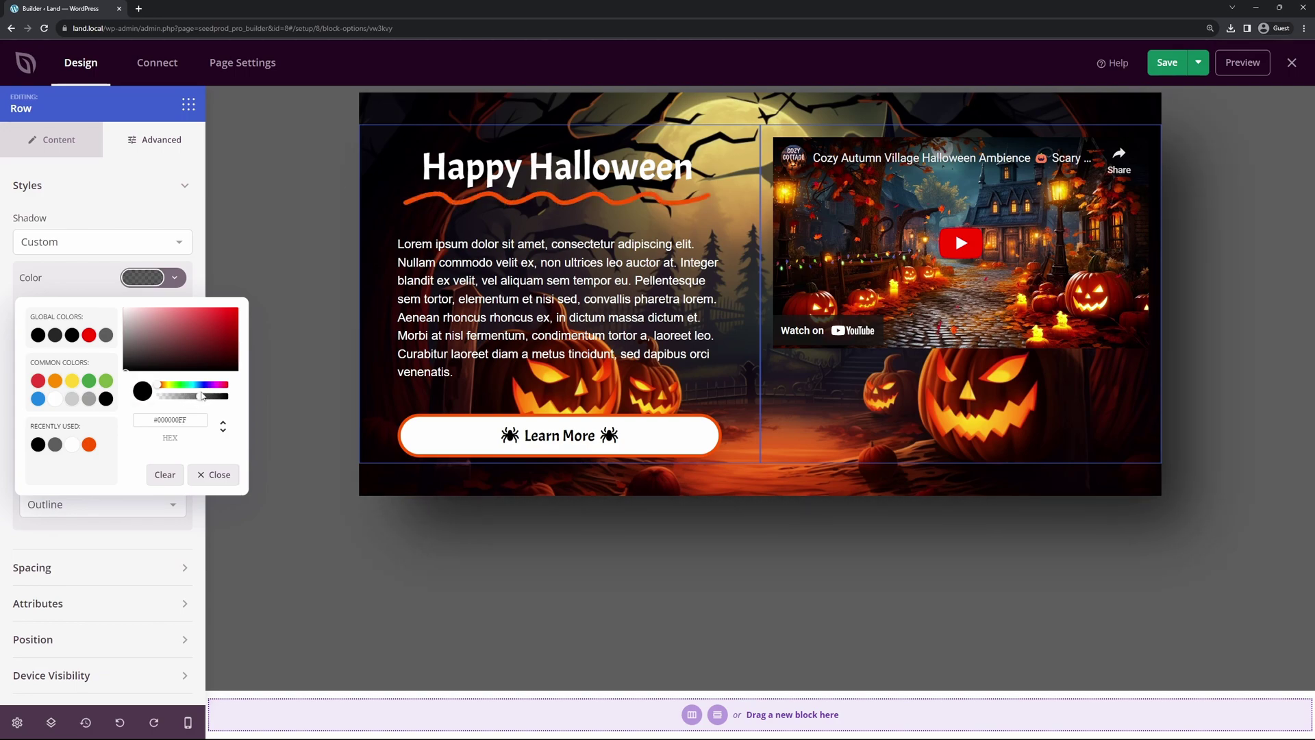
{"action": "left_click", "coordinate": [87, 280]}
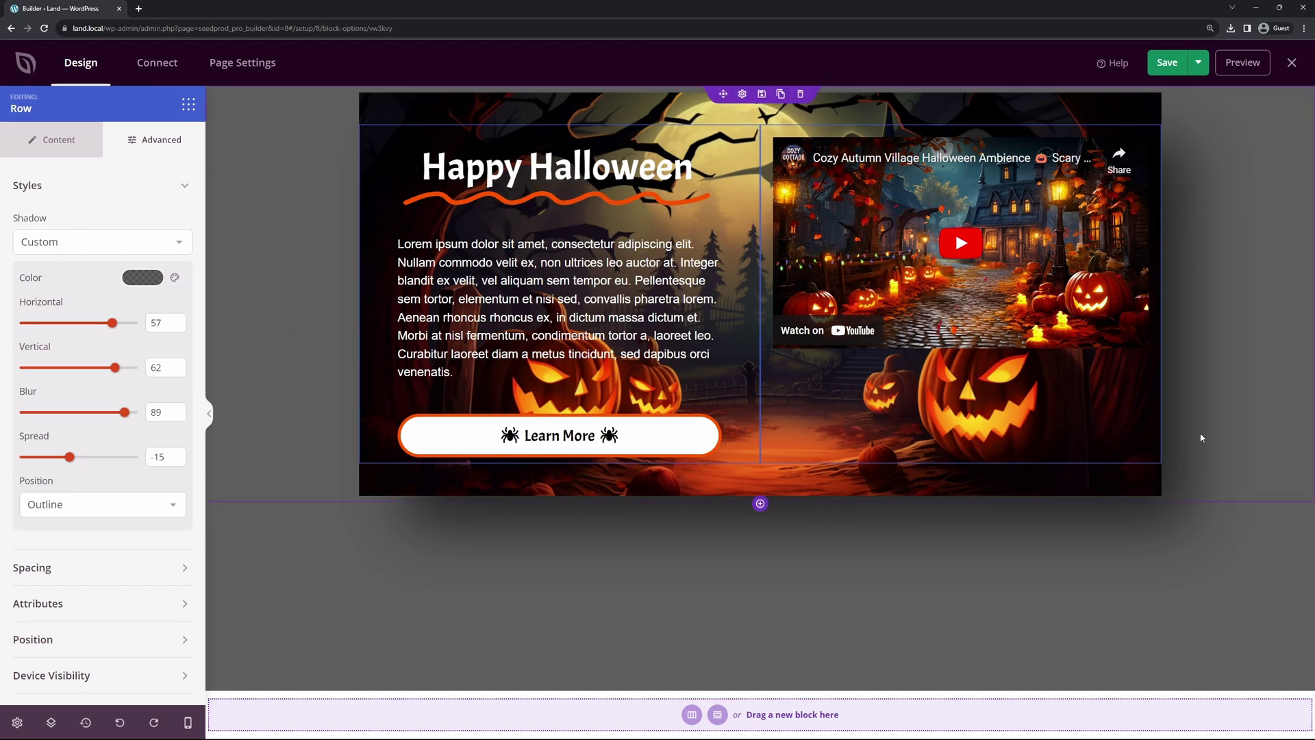
{"action": "left_click", "coordinate": [750, 541]}
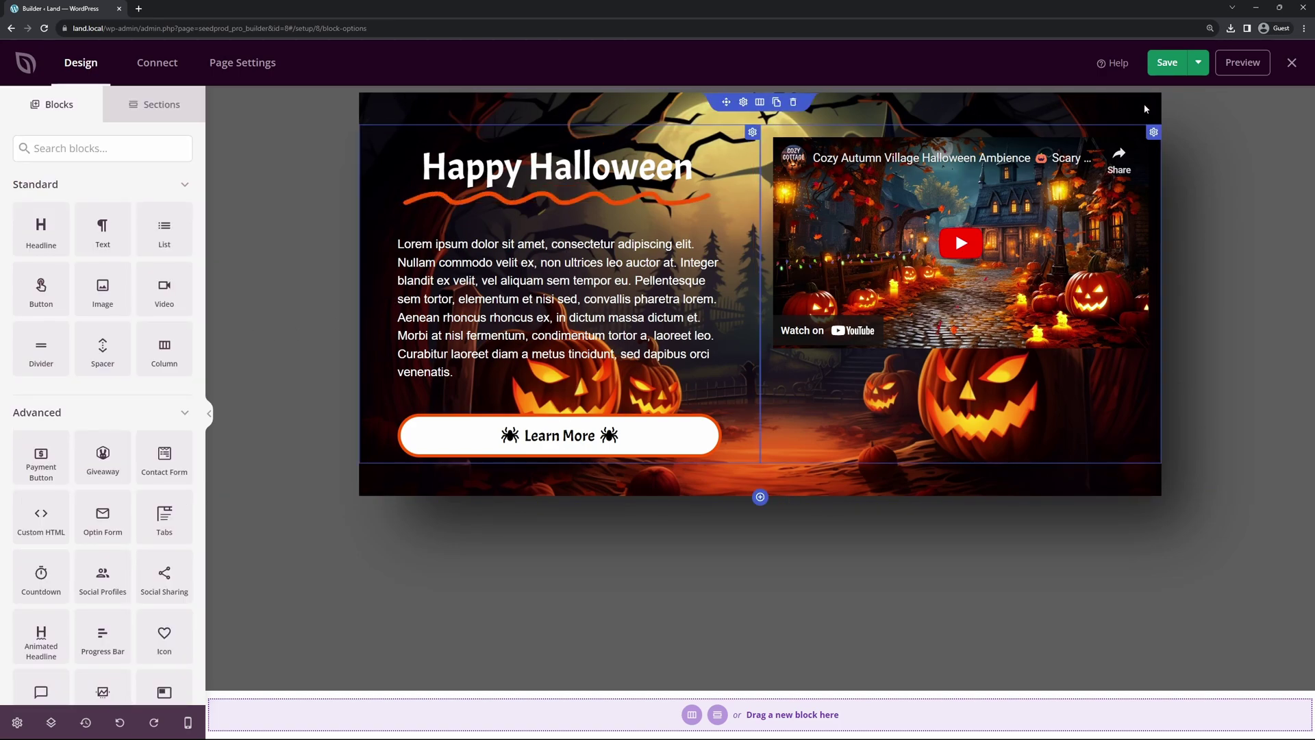
Add a row with two equal columns and move it above the Happy Halloween row
{"action": "left_click", "coordinate": [760, 497]}
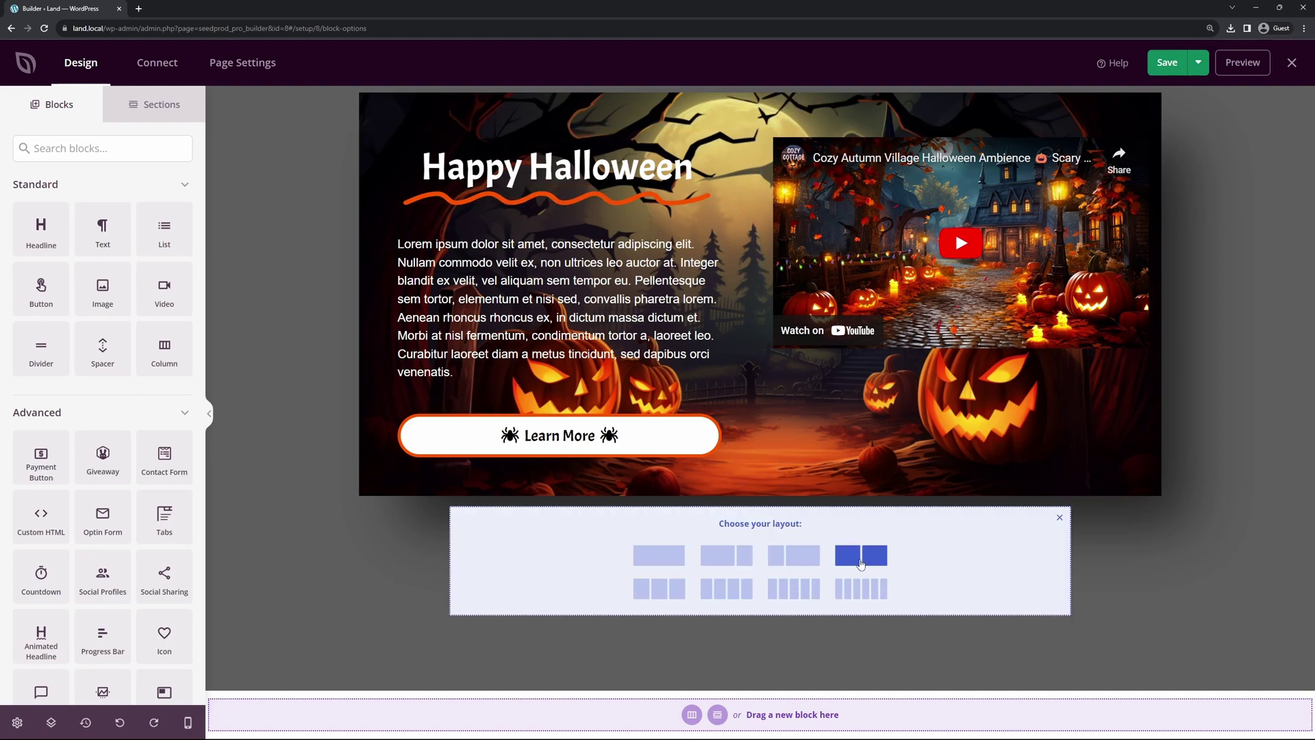
{"action": "left_click", "coordinate": [861, 557]}
{"action": "left_click_drag", "start_coordinate": [726, 487], "coordinate": [731, 113]}
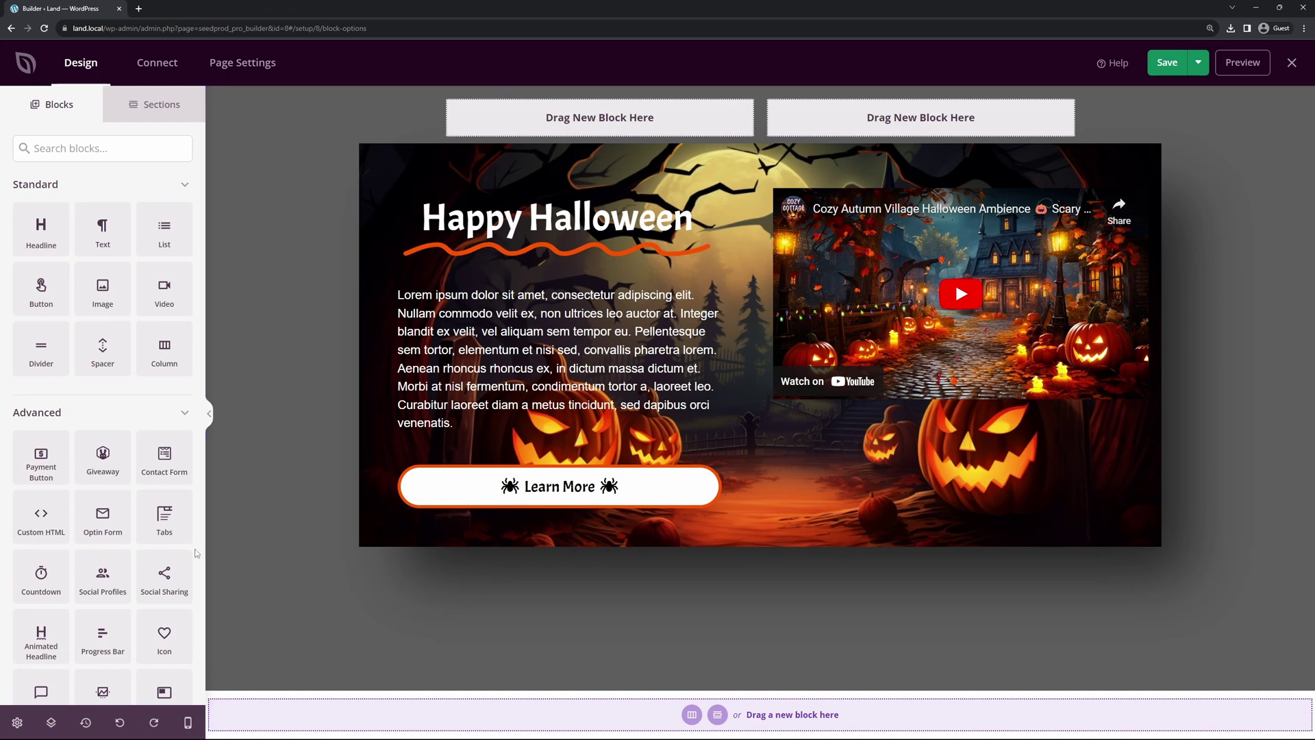
Place a Social Profiles block in the new row's first column and a Search Form block in its second column
{"action": "left_click_drag", "start_coordinate": [103, 575], "coordinate": [535, 111]}
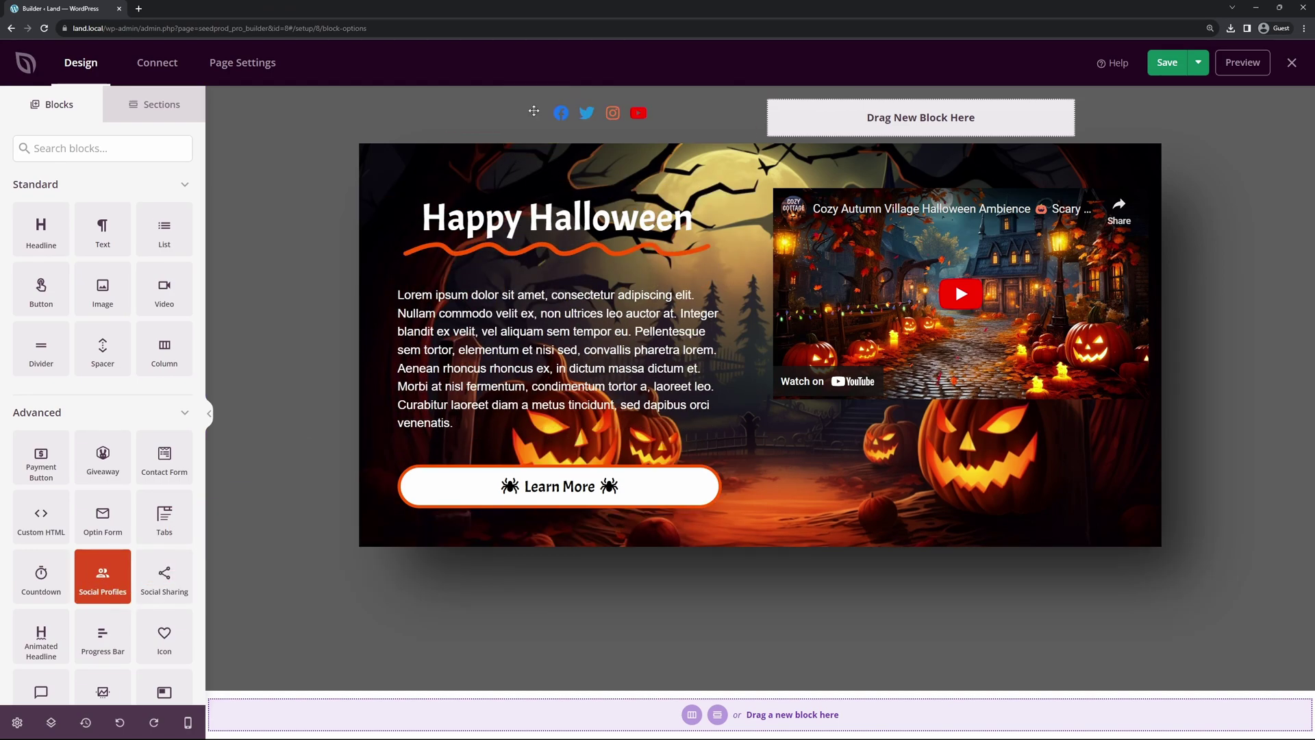
{"action": "left_click", "coordinate": [84, 149]}
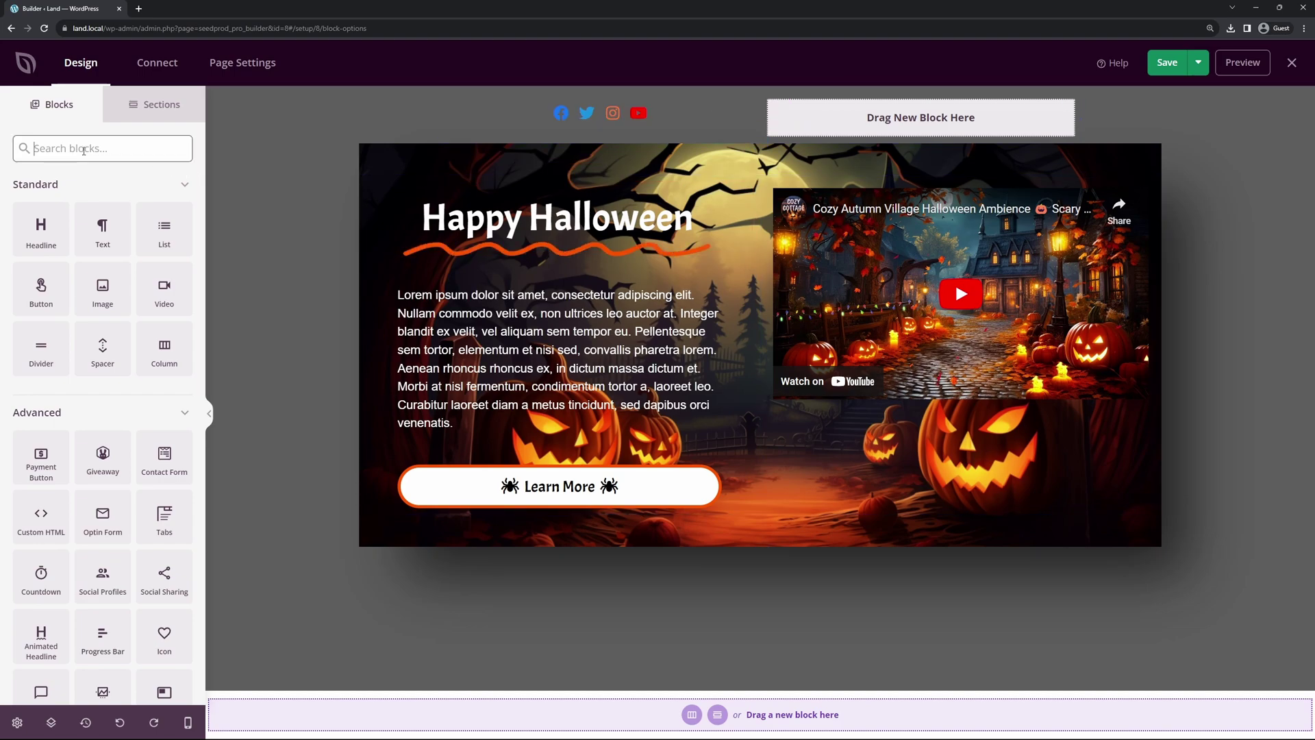
{"action": "type", "text": "search"}
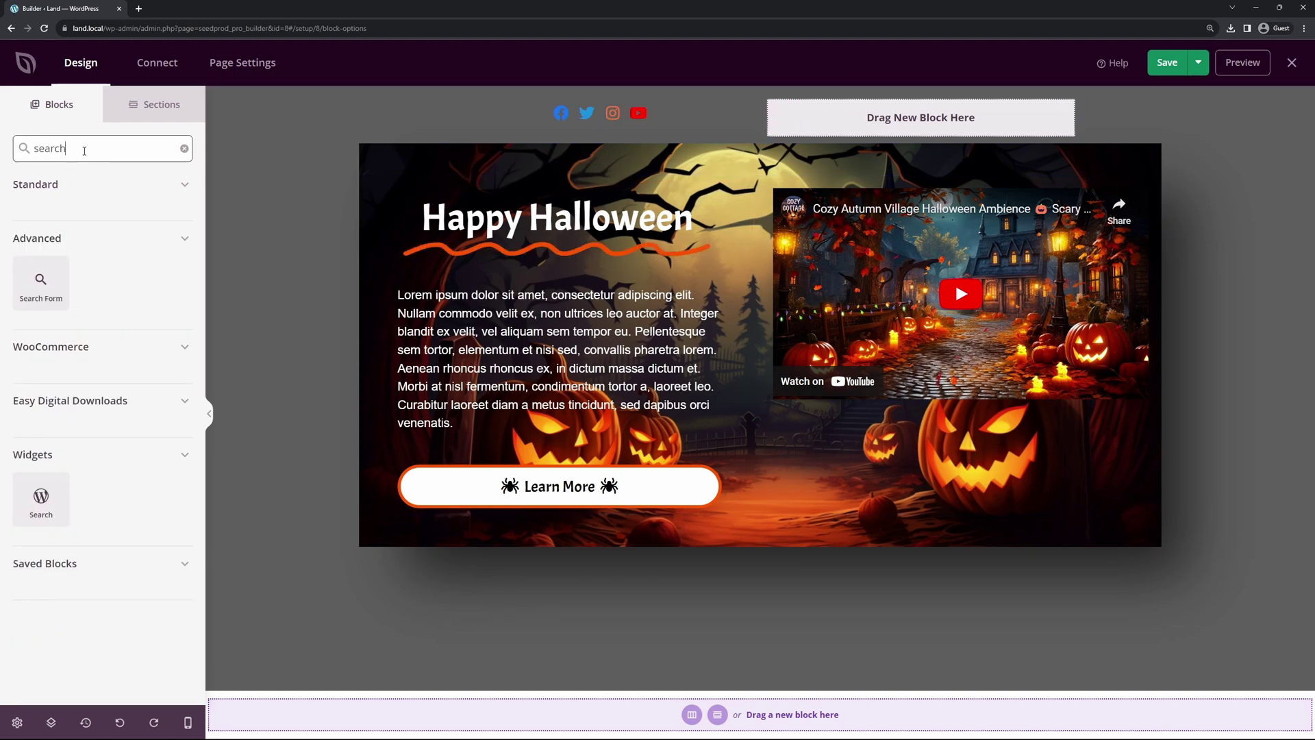
{"action": "left_click_drag", "start_coordinate": [33, 289], "coordinate": [957, 123]}
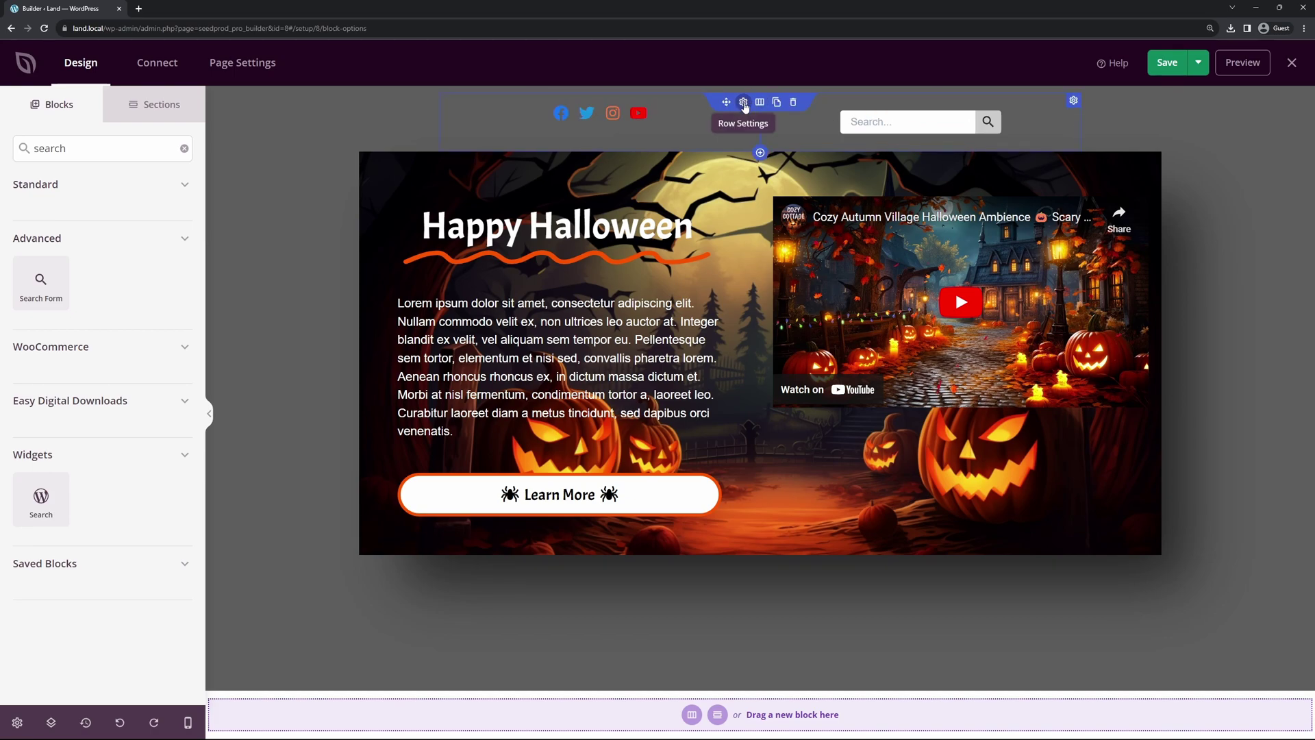
Center the header row's content vertically and set its fixed width to 1250
{"action": "left_click", "coordinate": [744, 103]}
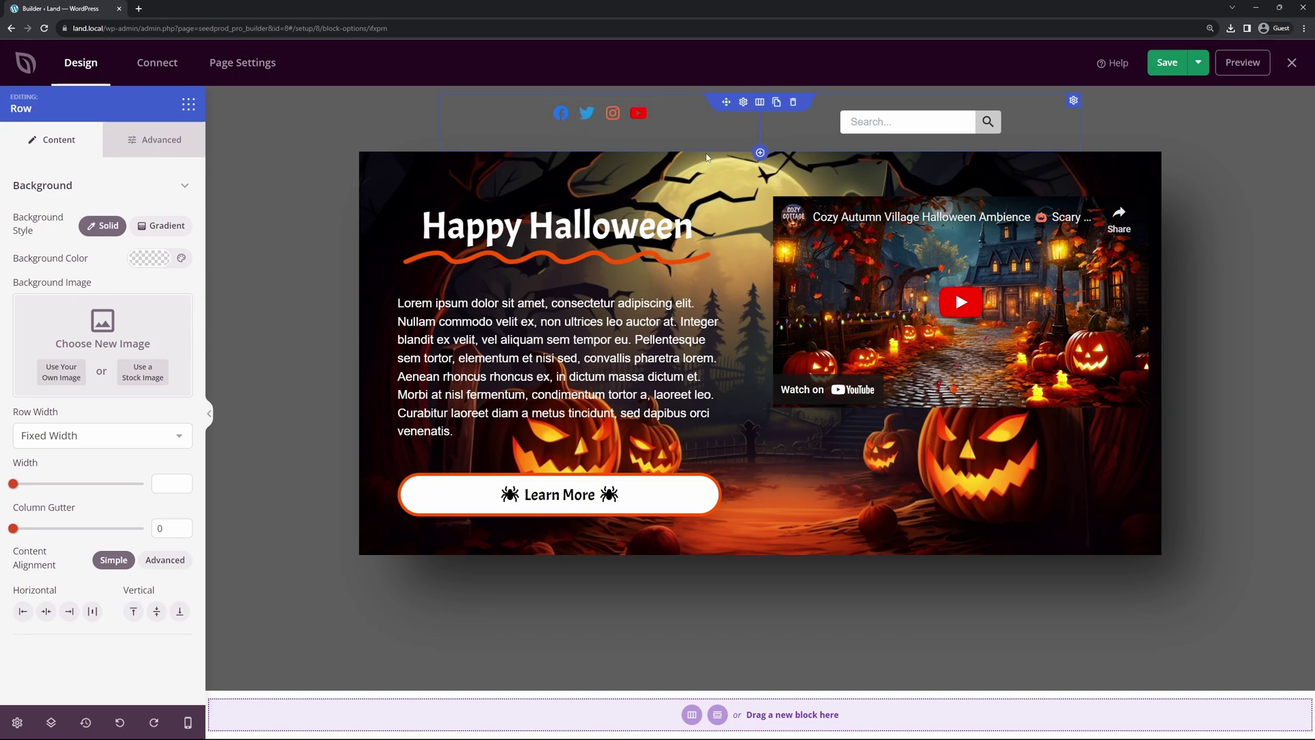
{"action": "left_click", "coordinate": [157, 611]}
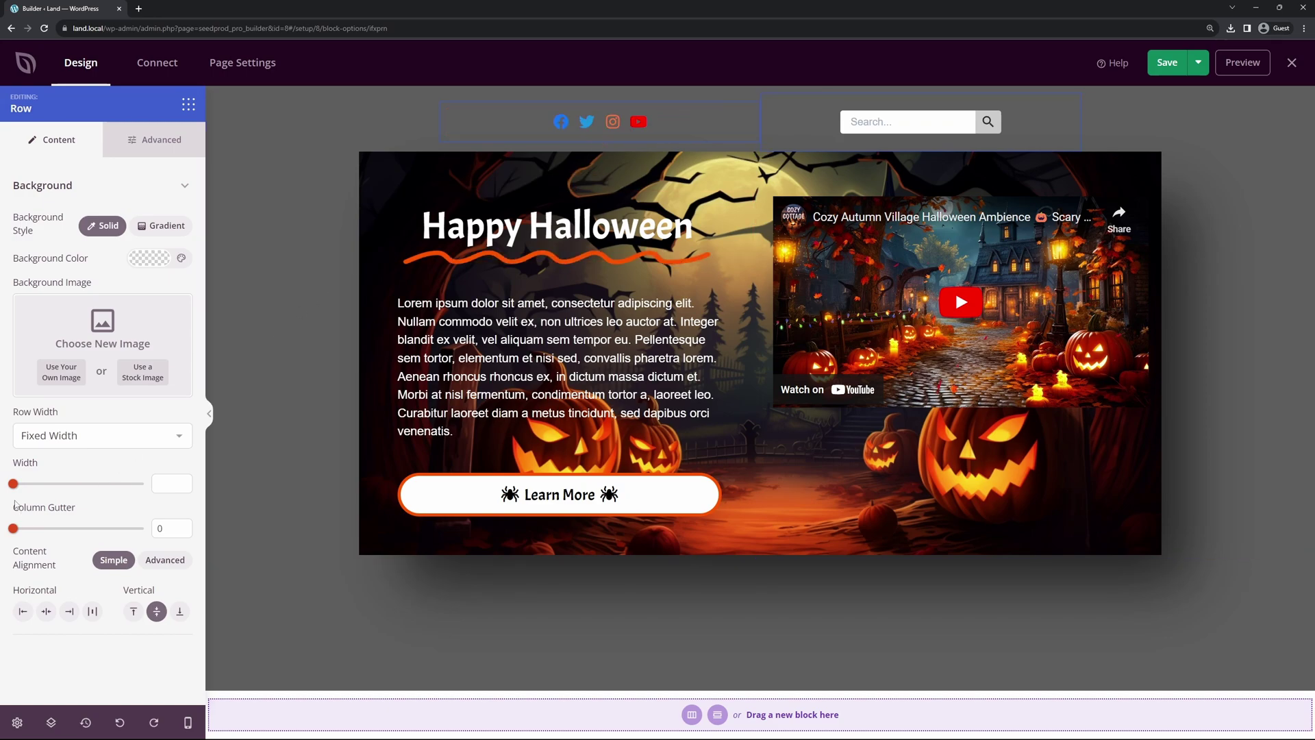
{"action": "left_click_drag", "start_coordinate": [15, 486], "coordinate": [107, 486]}
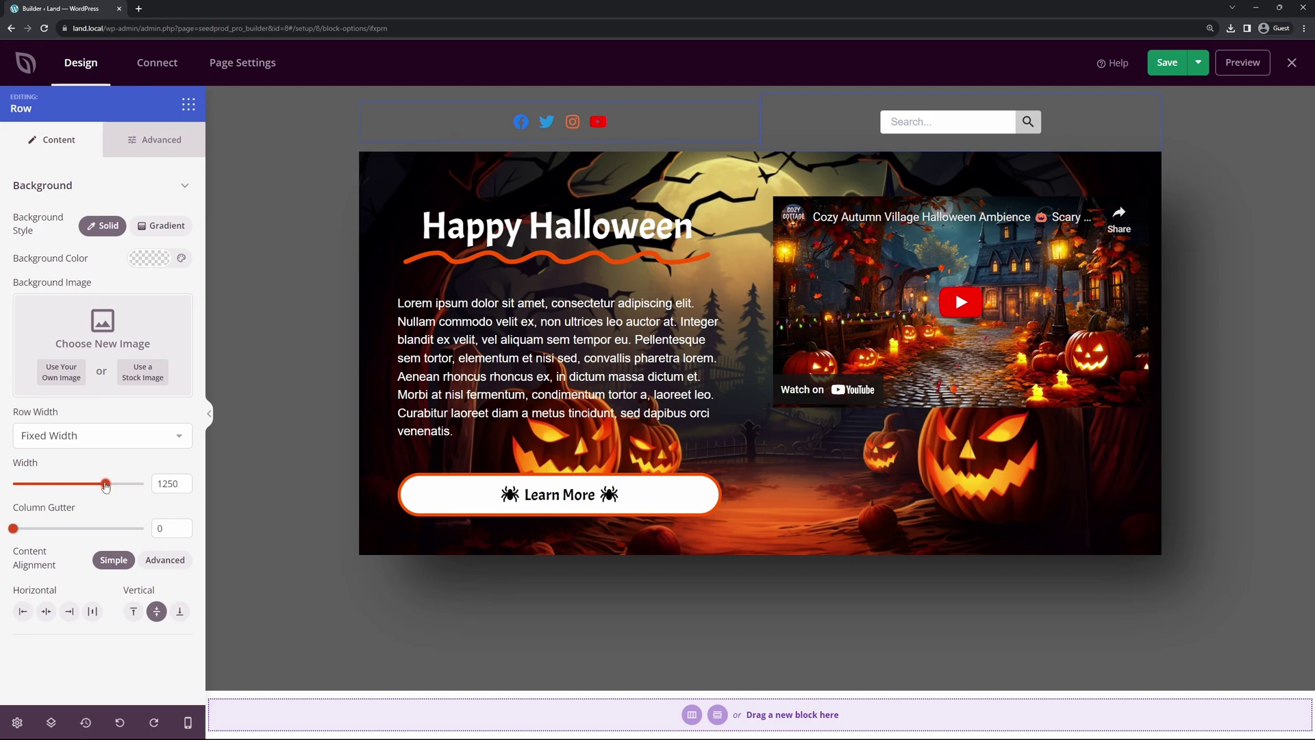
Set the header row's background color to semi-transparent black, #0000006B
{"action": "left_click", "coordinate": [149, 258]}
{"action": "left_click", "coordinate": [106, 379]}
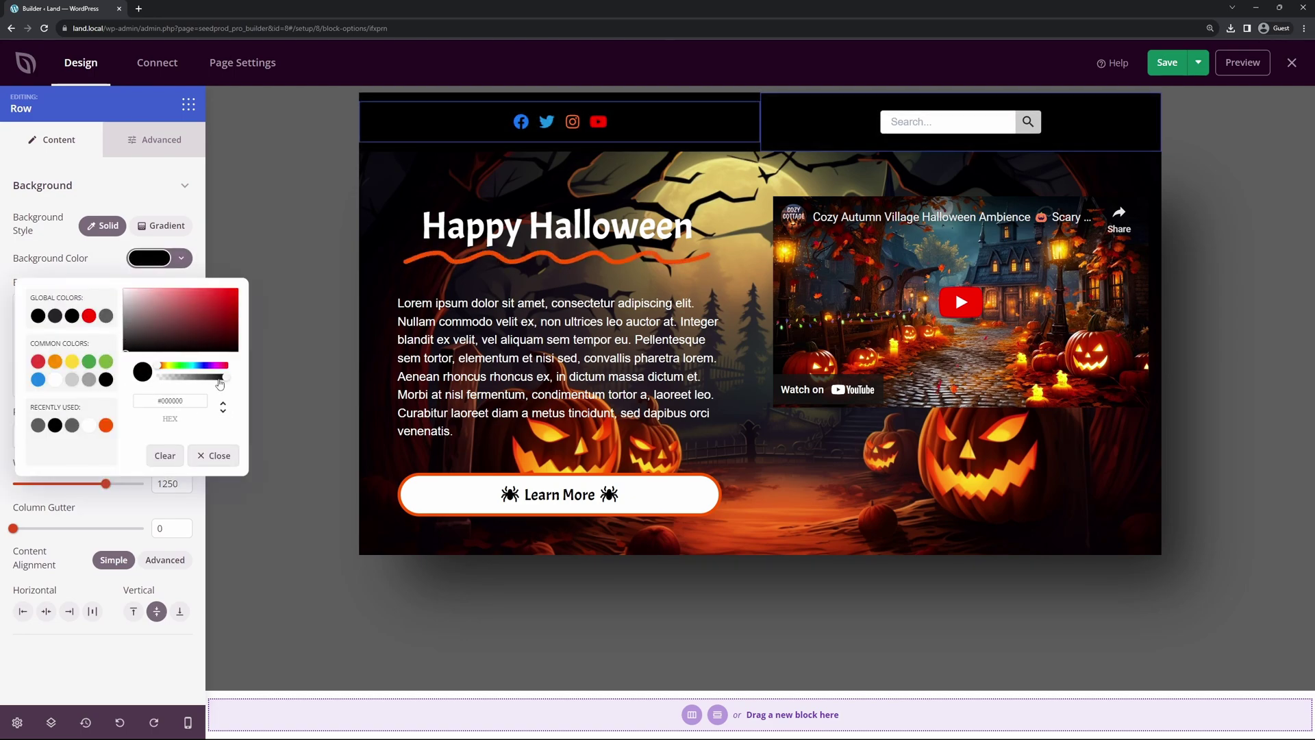
{"action": "left_click_drag", "start_coordinate": [224, 377], "coordinate": [189, 387]}
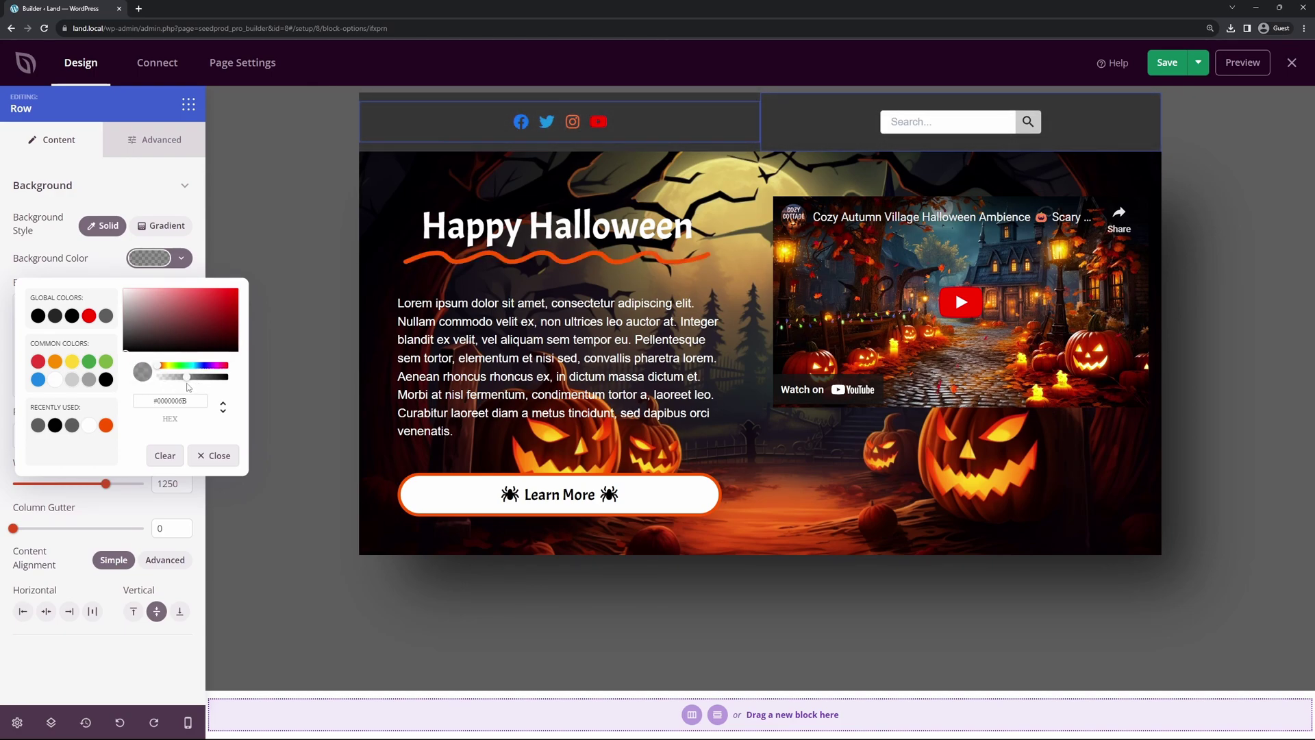
{"action": "left_click", "coordinate": [546, 99]}
Align the Social Profiles icons to the left of their column
{"action": "left_click", "coordinate": [544, 118]}
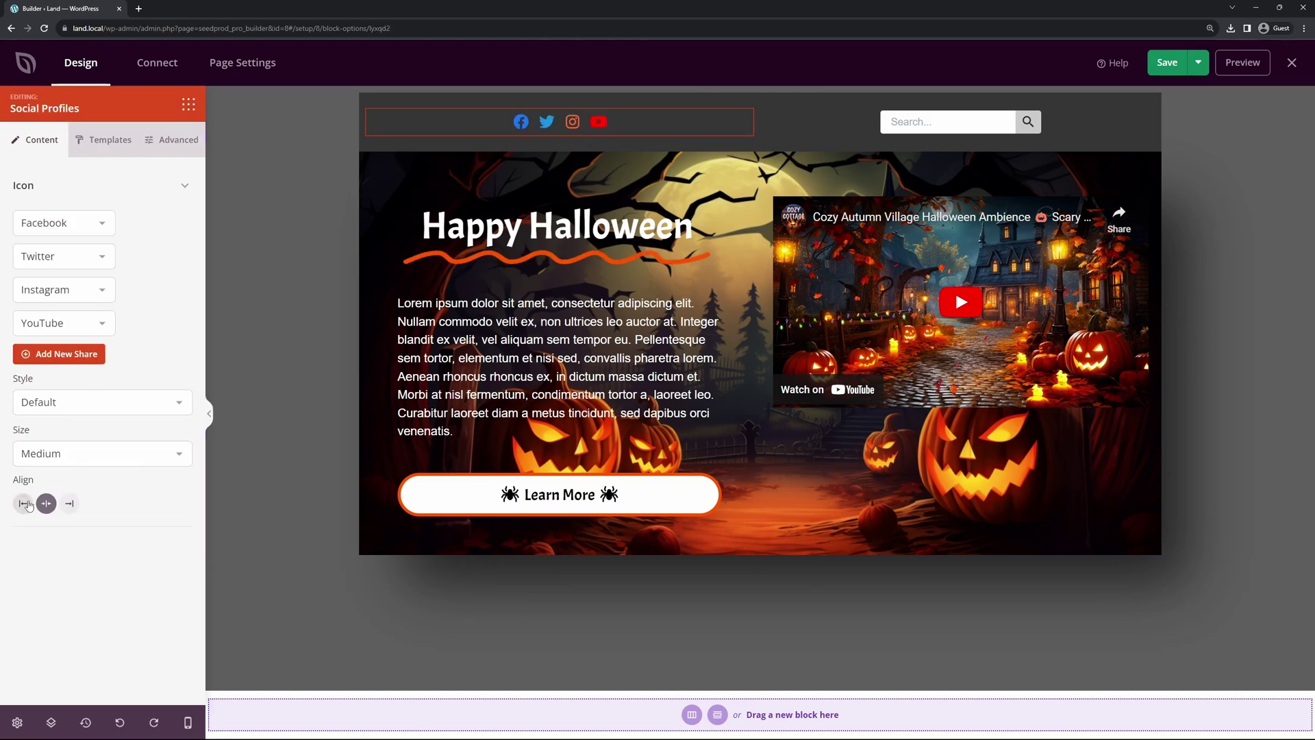
{"action": "left_click", "coordinate": [26, 504]}
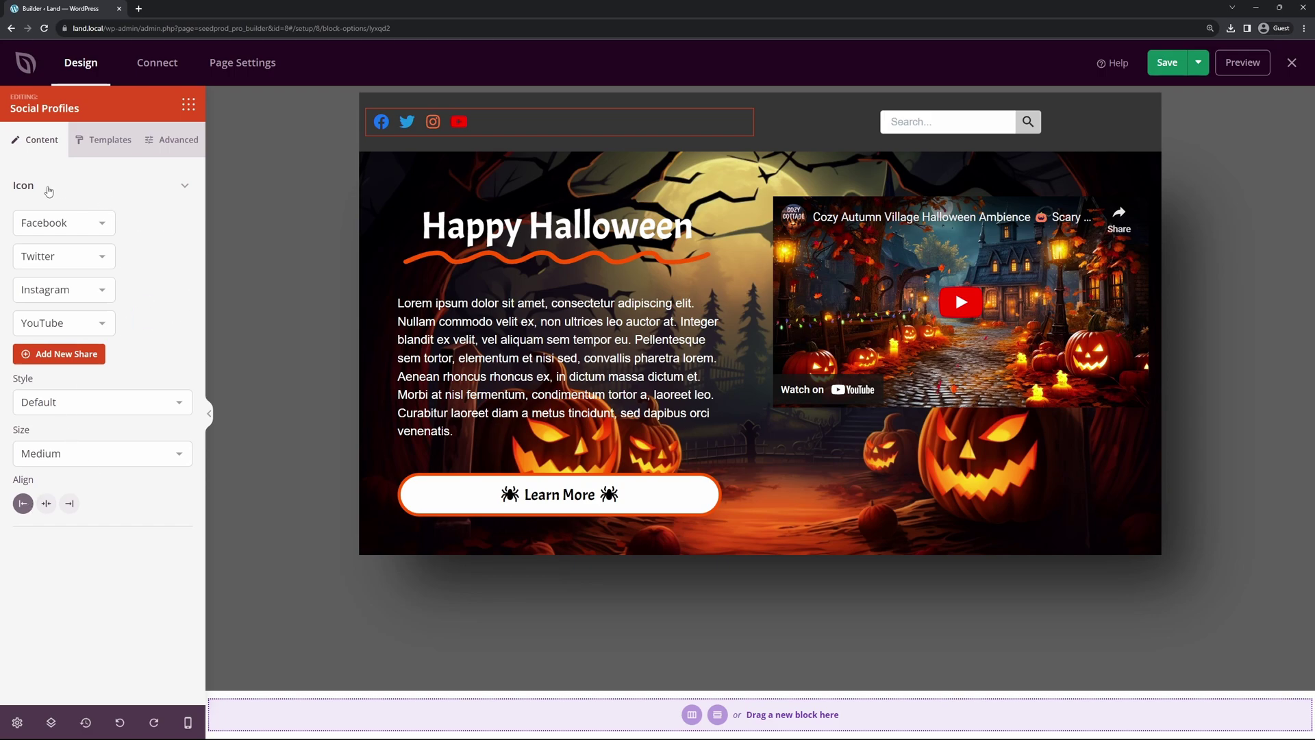
Examine the Instagram profile's link URL setting and the available style options of the Social Profiles block
{"action": "mouse_move", "coordinate": [68, 217]}
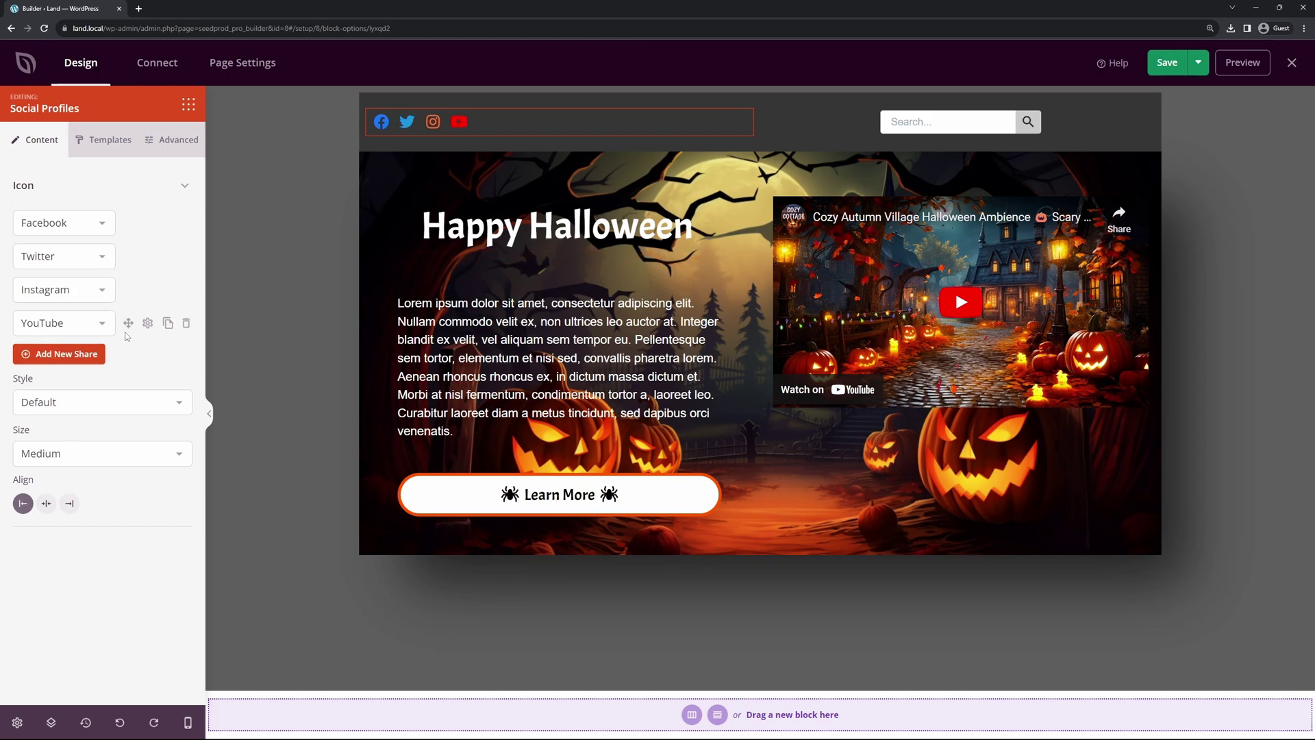
{"action": "mouse_move", "coordinate": [118, 317]}
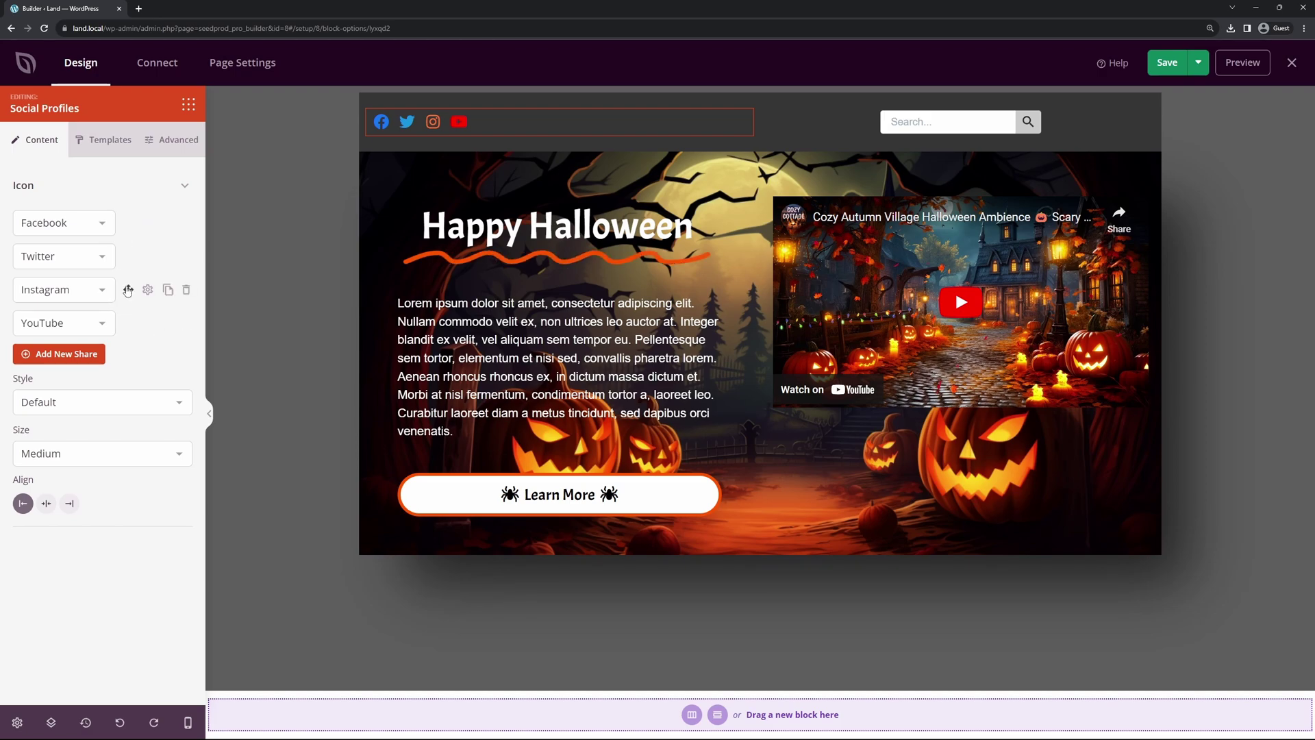
{"action": "left_click", "coordinate": [146, 289]}
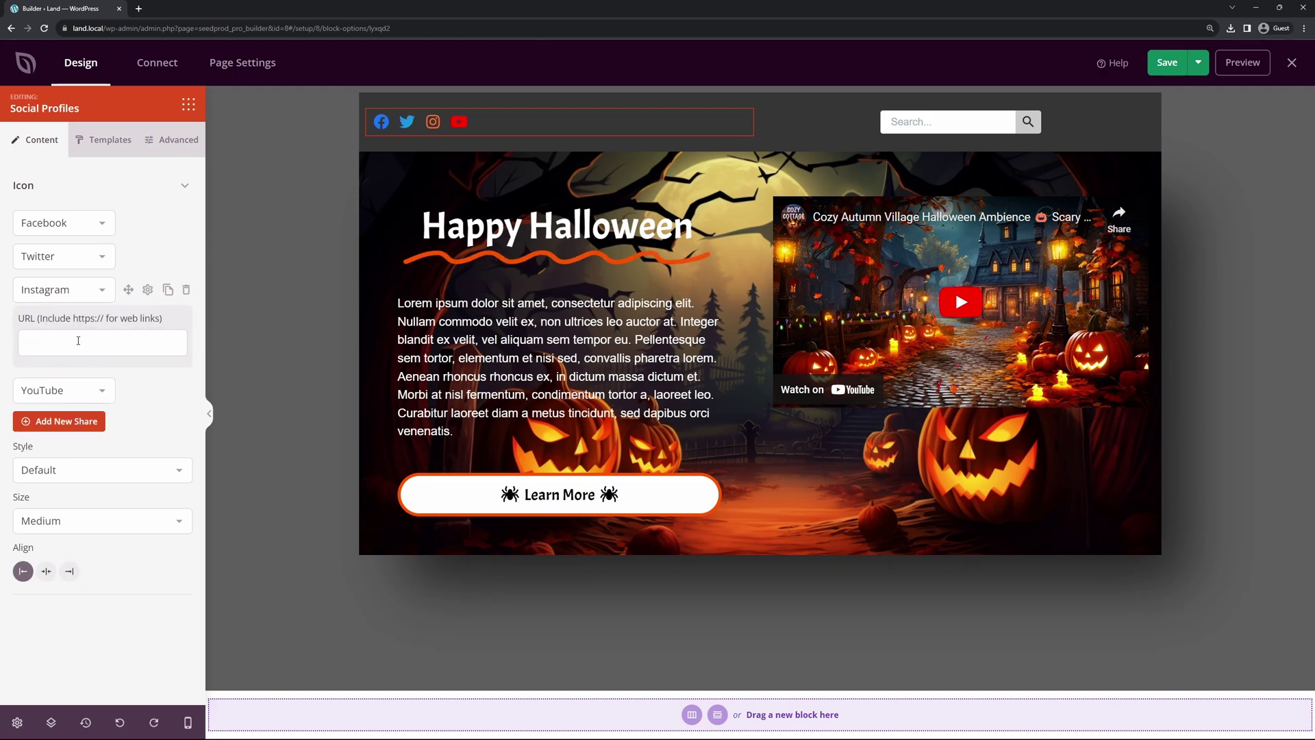
{"action": "left_click", "coordinate": [146, 290]}
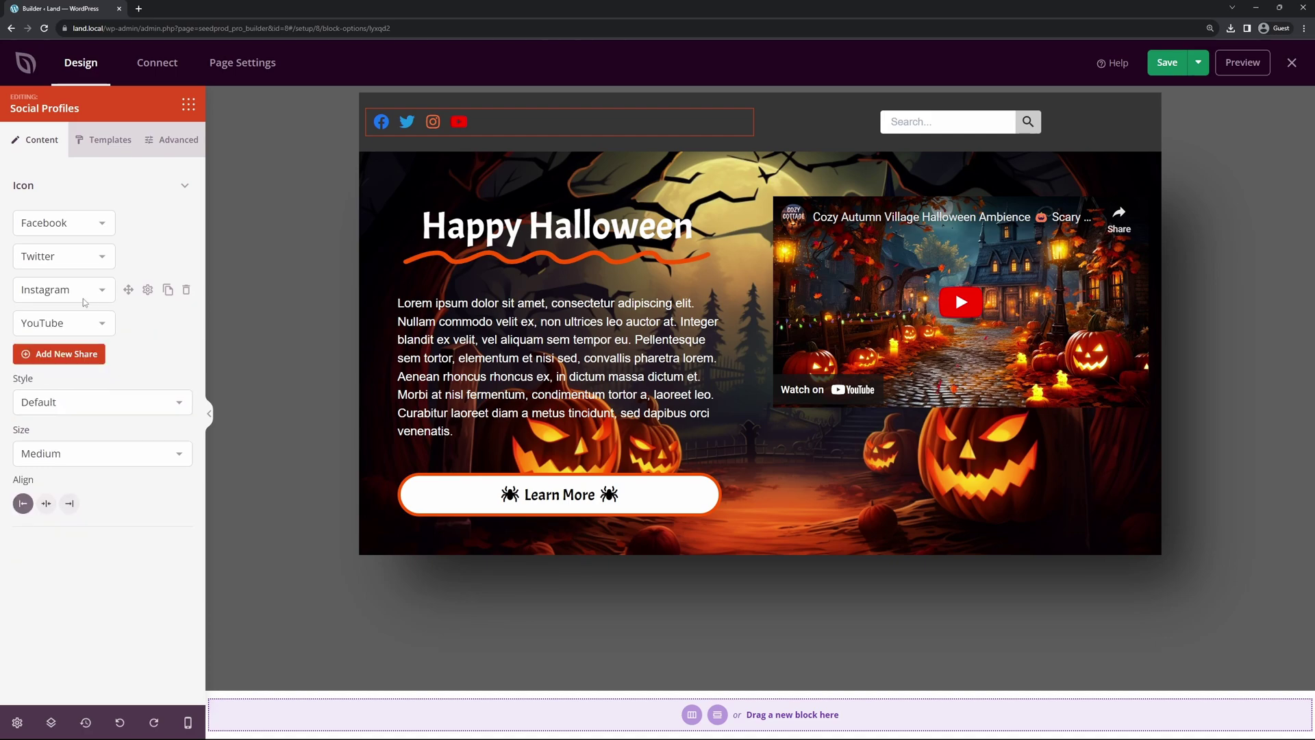
{"action": "left_click", "coordinate": [79, 402]}
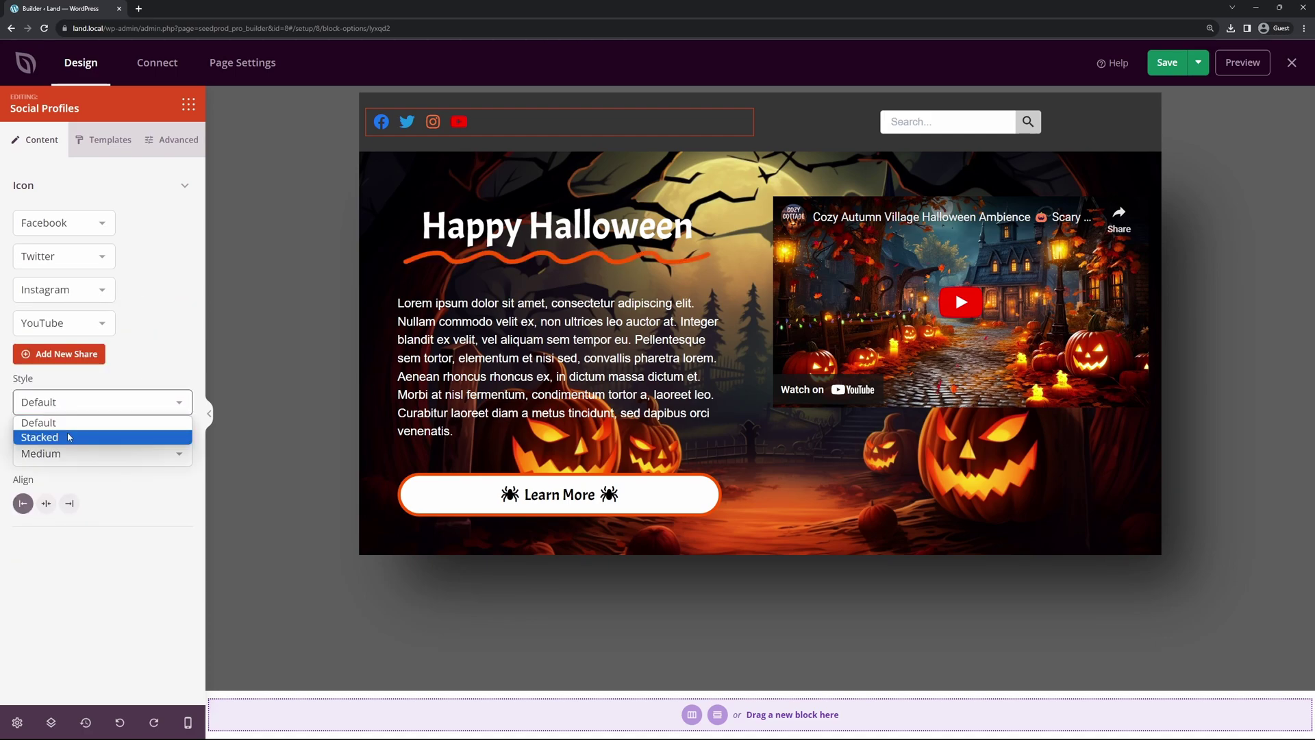
{"action": "left_click", "coordinate": [98, 397]}
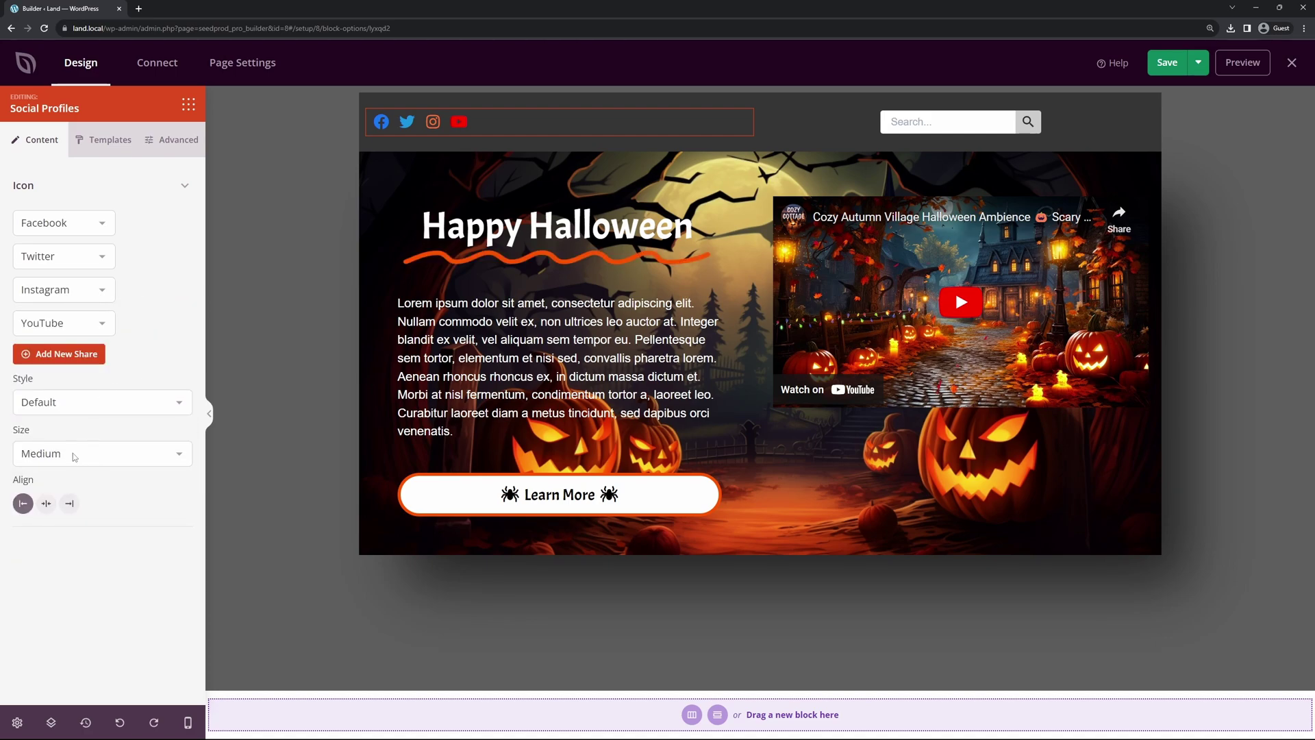
Apply the plain dark icon template without a background shape to the Social Profiles block
{"action": "left_click", "coordinate": [110, 142]}
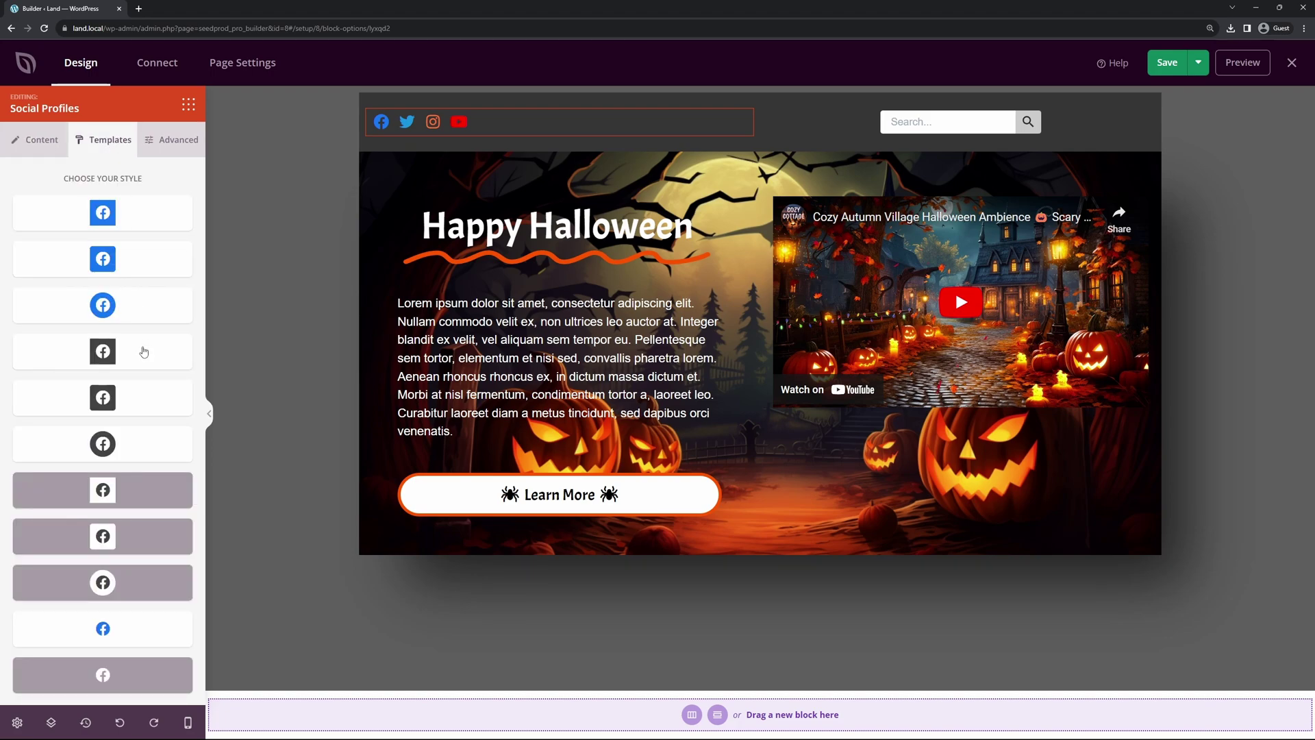
{"action": "scroll", "coordinate": [144, 350], "scroll_direction": "down", "scroll_amount": 1}
{"action": "left_click", "coordinate": [108, 673]}
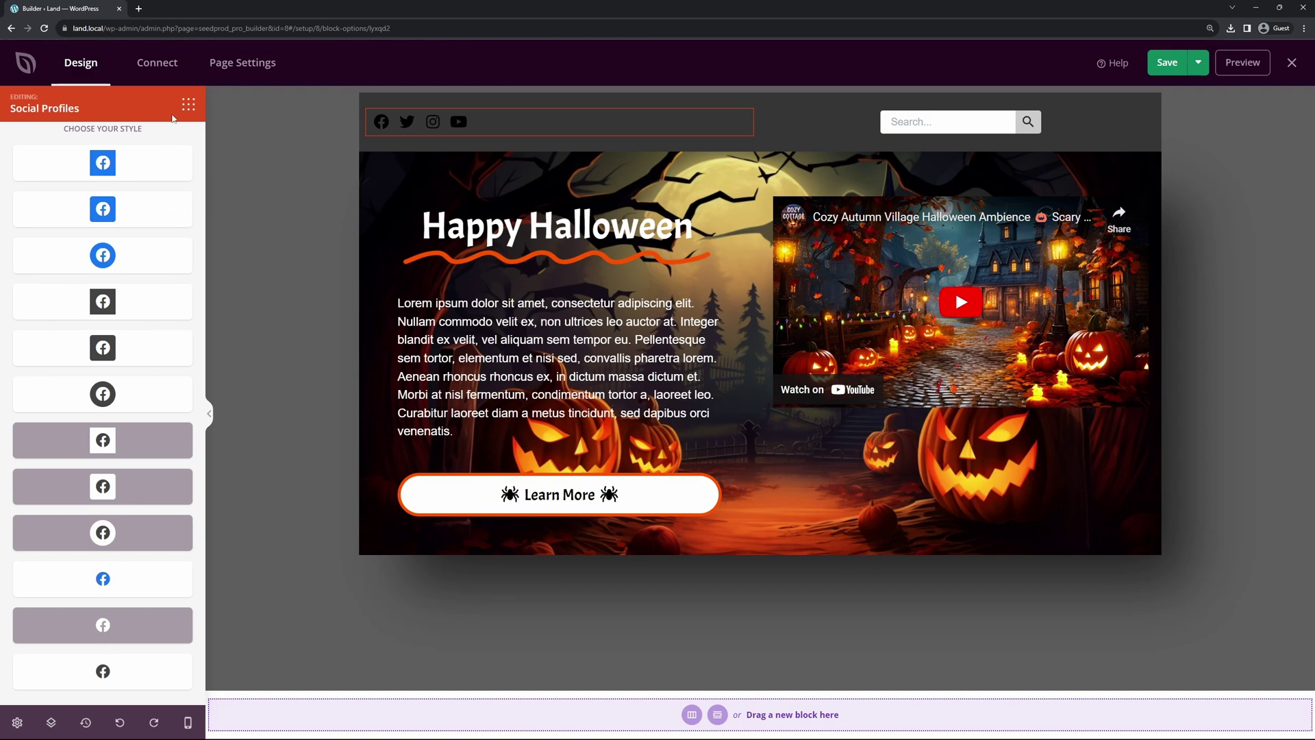
Set the social icons' color to white, #FFFFFF, and the space between them to 5
{"action": "scroll", "coordinate": [142, 216], "scroll_direction": "up", "scroll_amount": 1}
{"action": "left_click", "coordinate": [170, 141]}
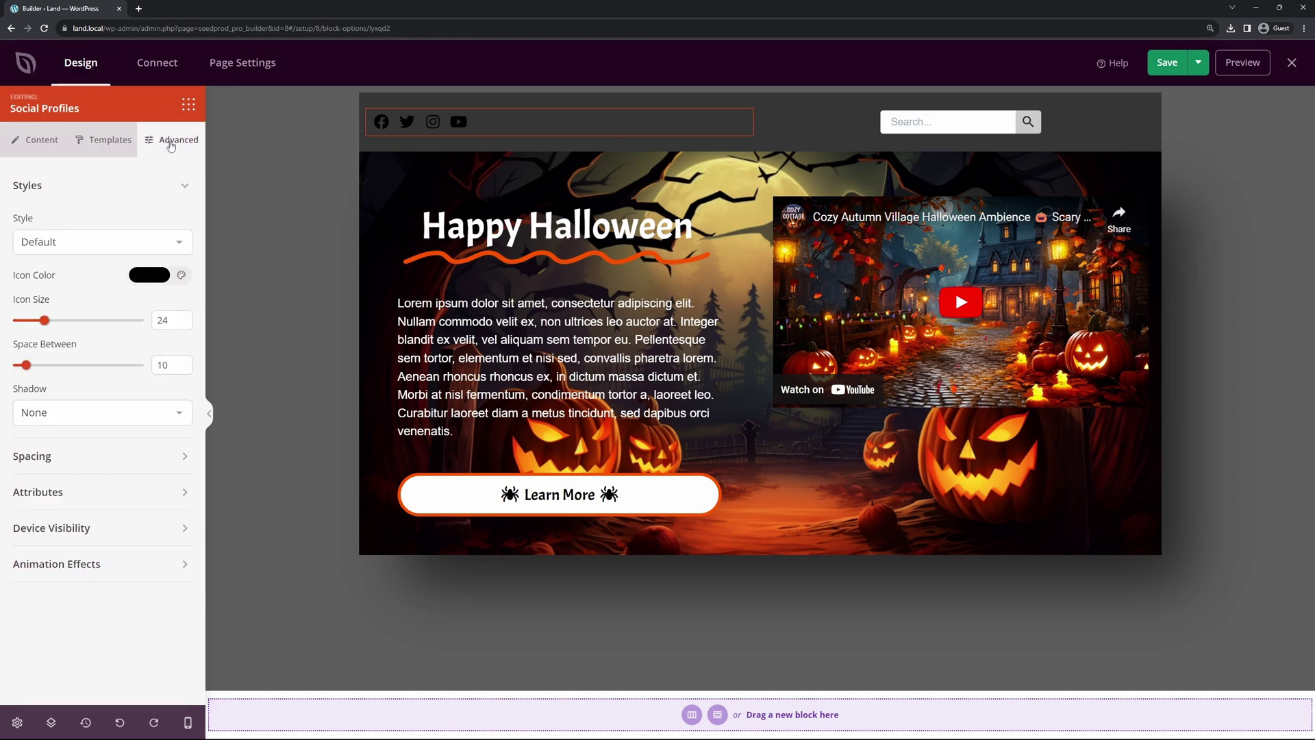
{"action": "left_click", "coordinate": [145, 277]}
{"action": "left_click_drag", "start_coordinate": [158, 347], "coordinate": [102, 298]}
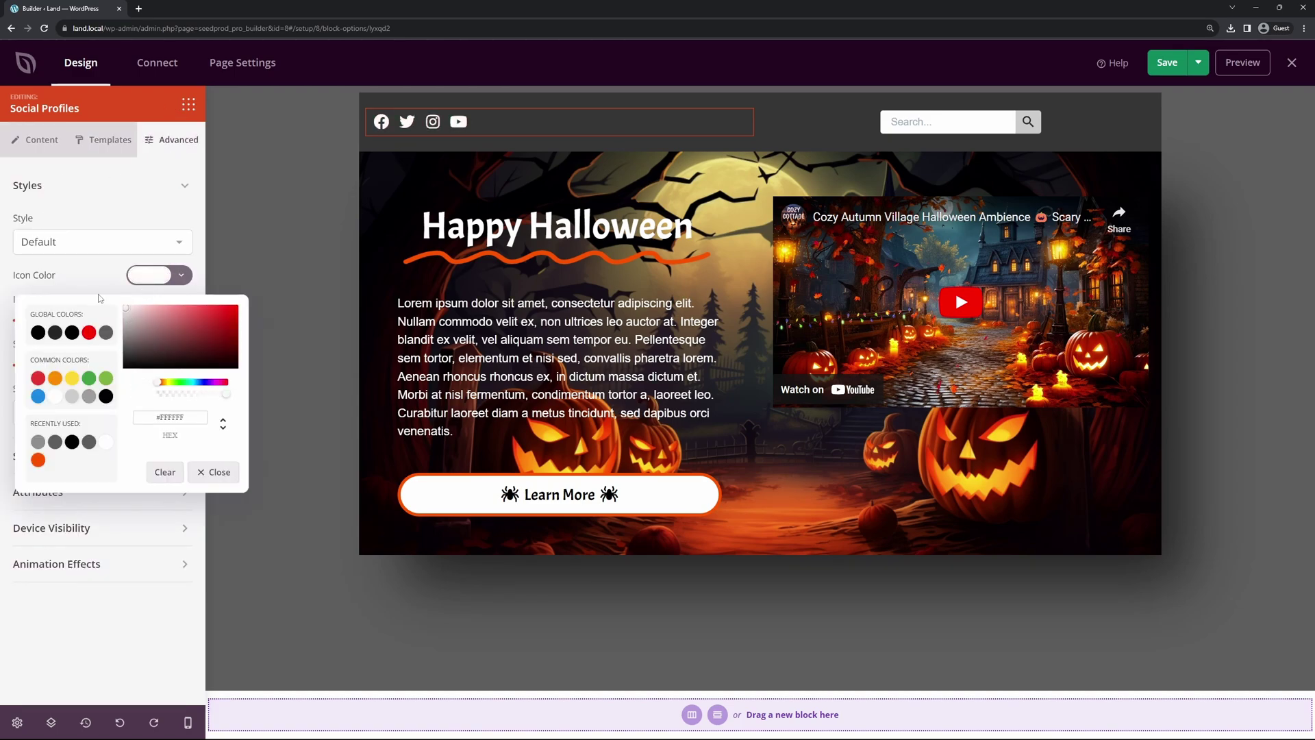
{"action": "left_click", "coordinate": [102, 291]}
{"action": "left_click_drag", "start_coordinate": [41, 365], "coordinate": [21, 371]}
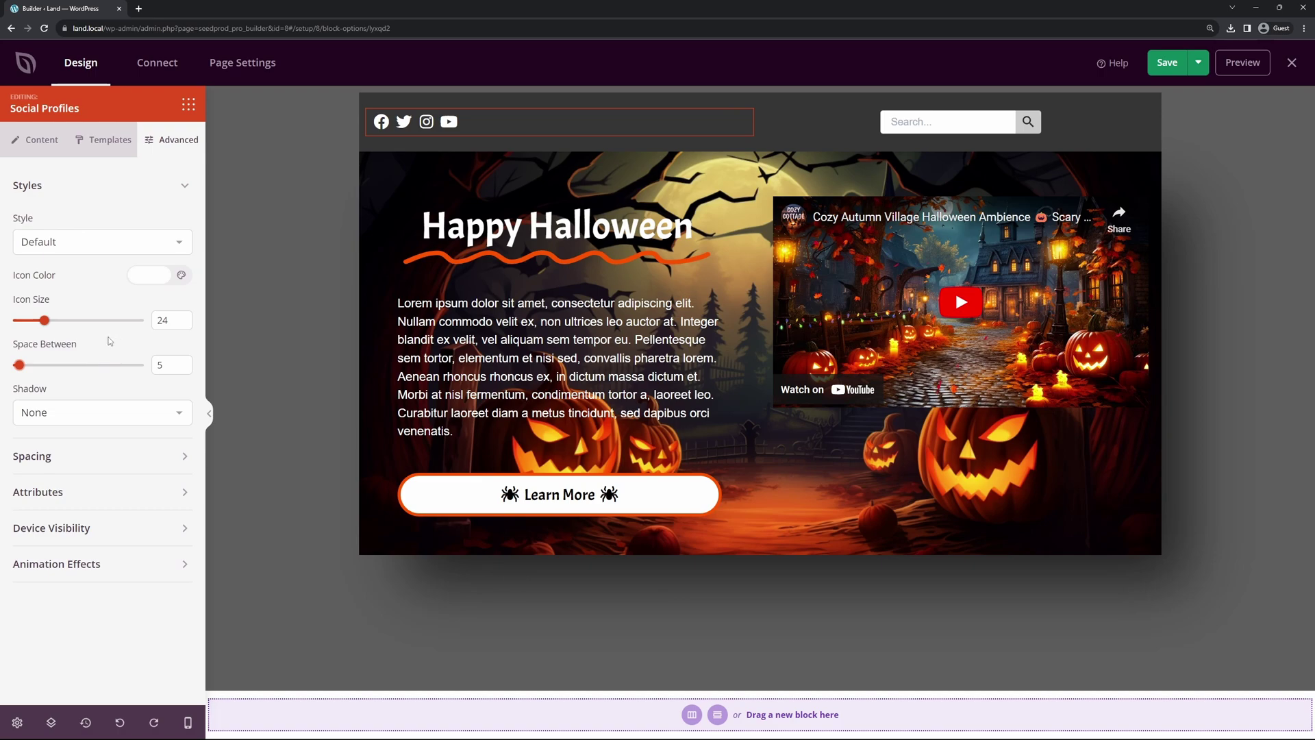
Align the Search Form block to the right of its header column
{"action": "mouse_move", "coordinate": [945, 109]}
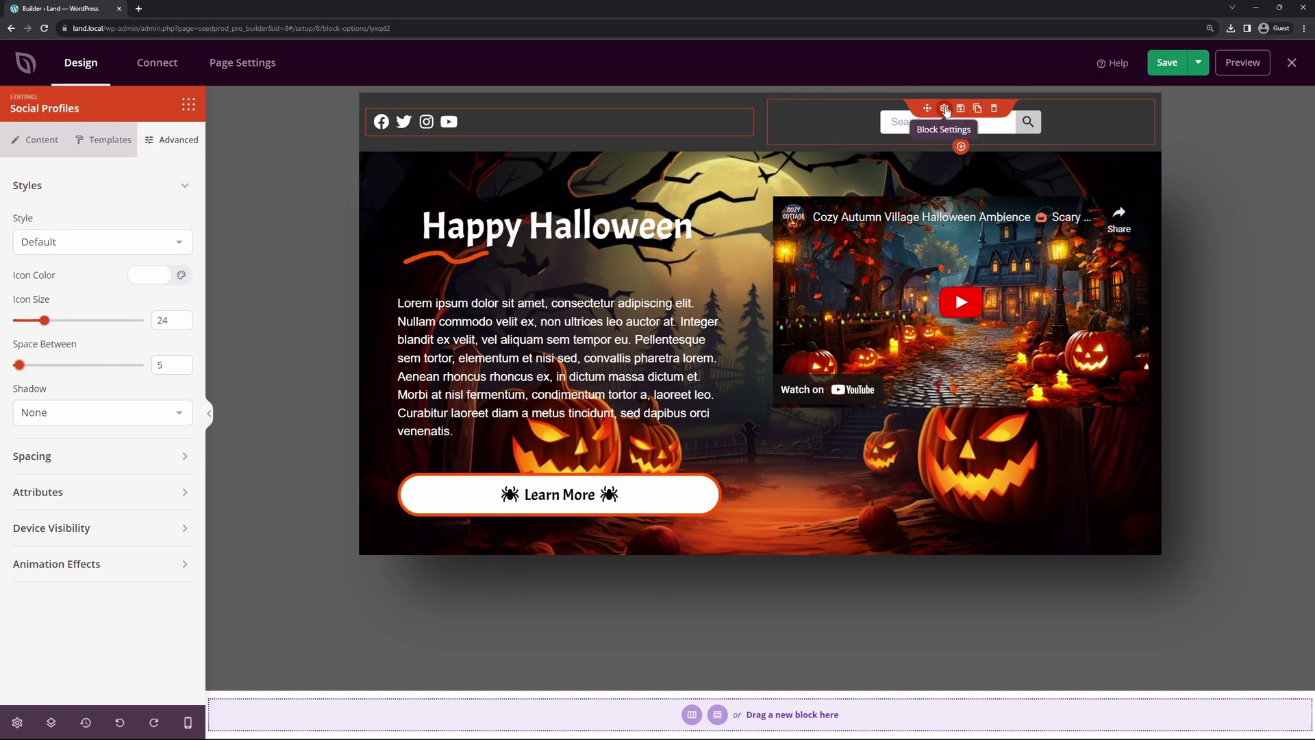
{"action": "left_click", "coordinate": [945, 109]}
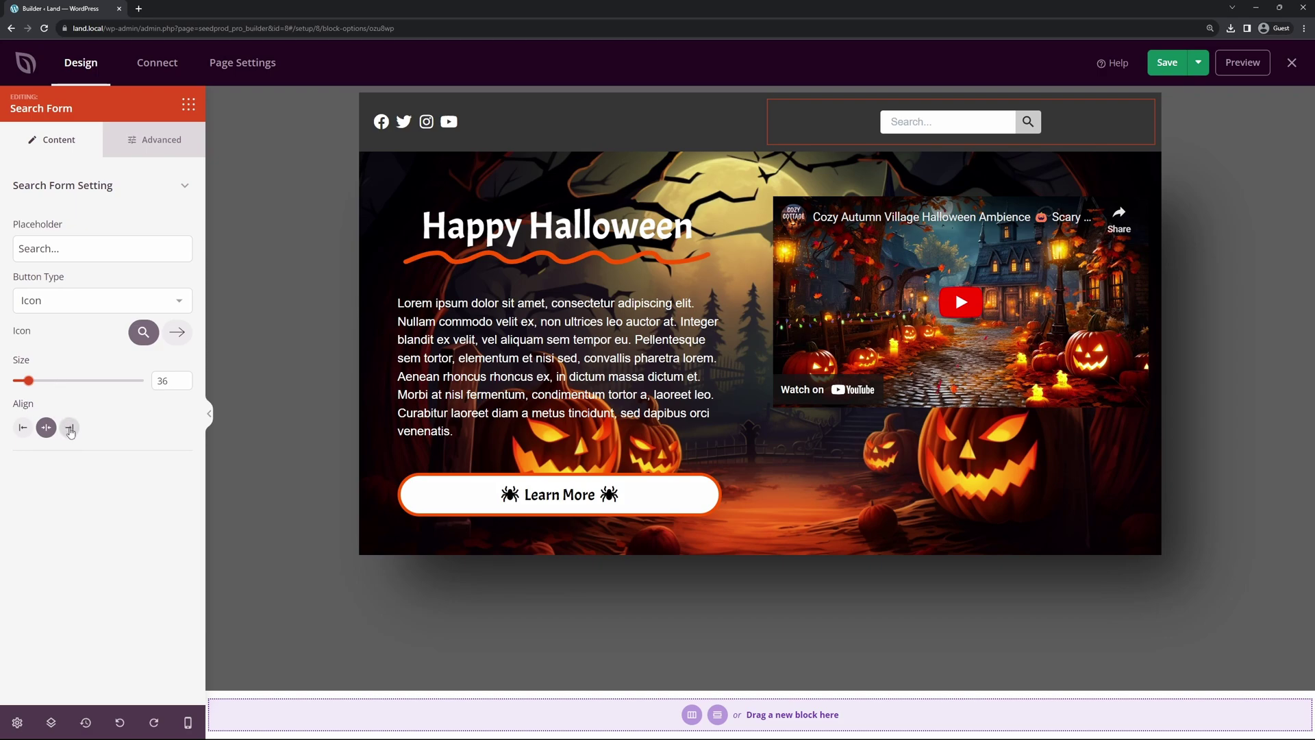
{"action": "left_click", "coordinate": [69, 428]}
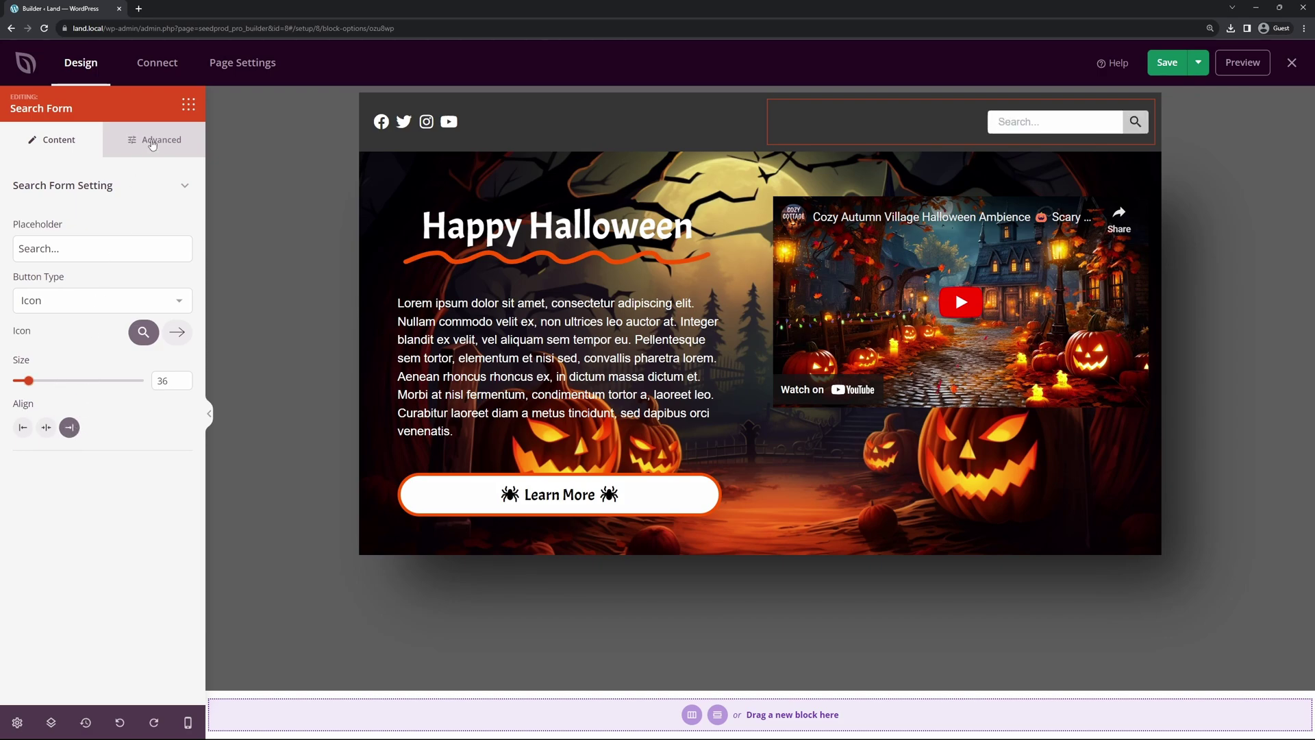
Give the search form's button a black background and a white icon color
{"action": "left_click", "coordinate": [152, 142]}
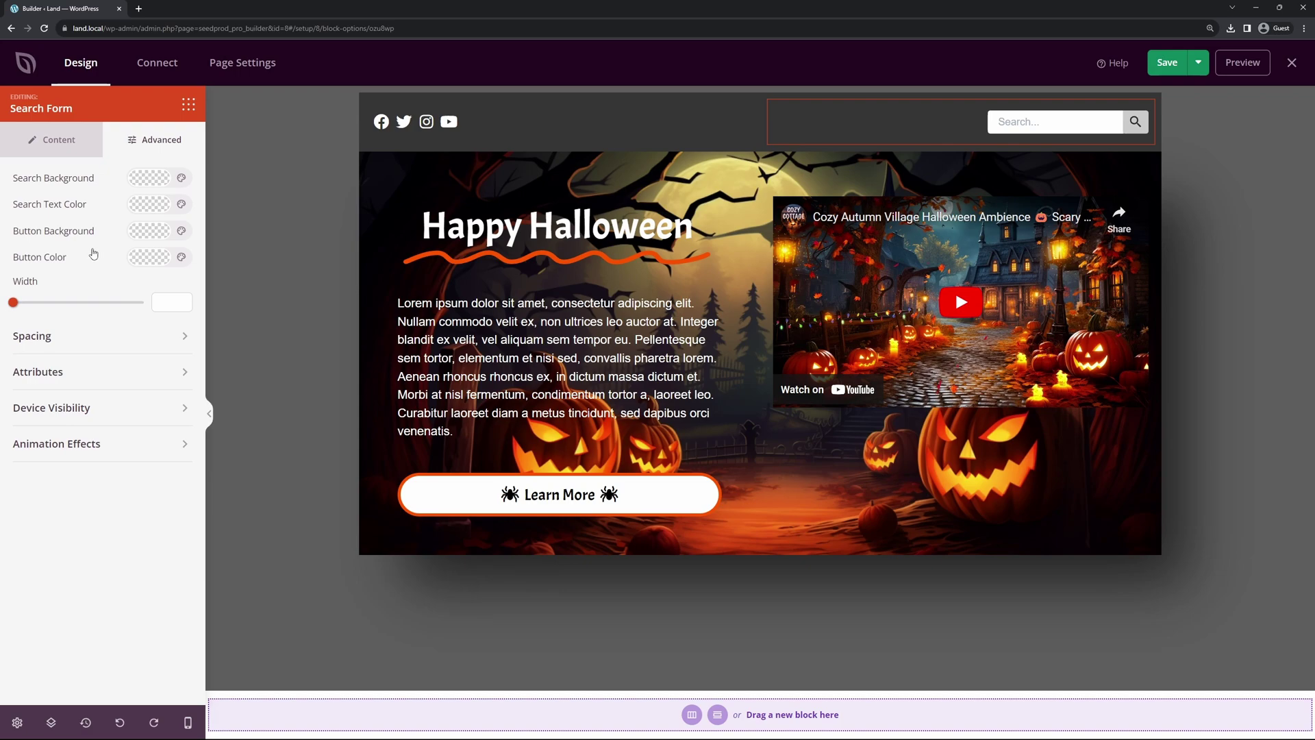
{"action": "left_click", "coordinate": [149, 231]}
{"action": "left_click_drag", "start_coordinate": [219, 295], "coordinate": [233, 330]}
{"action": "left_click", "coordinate": [87, 235]}
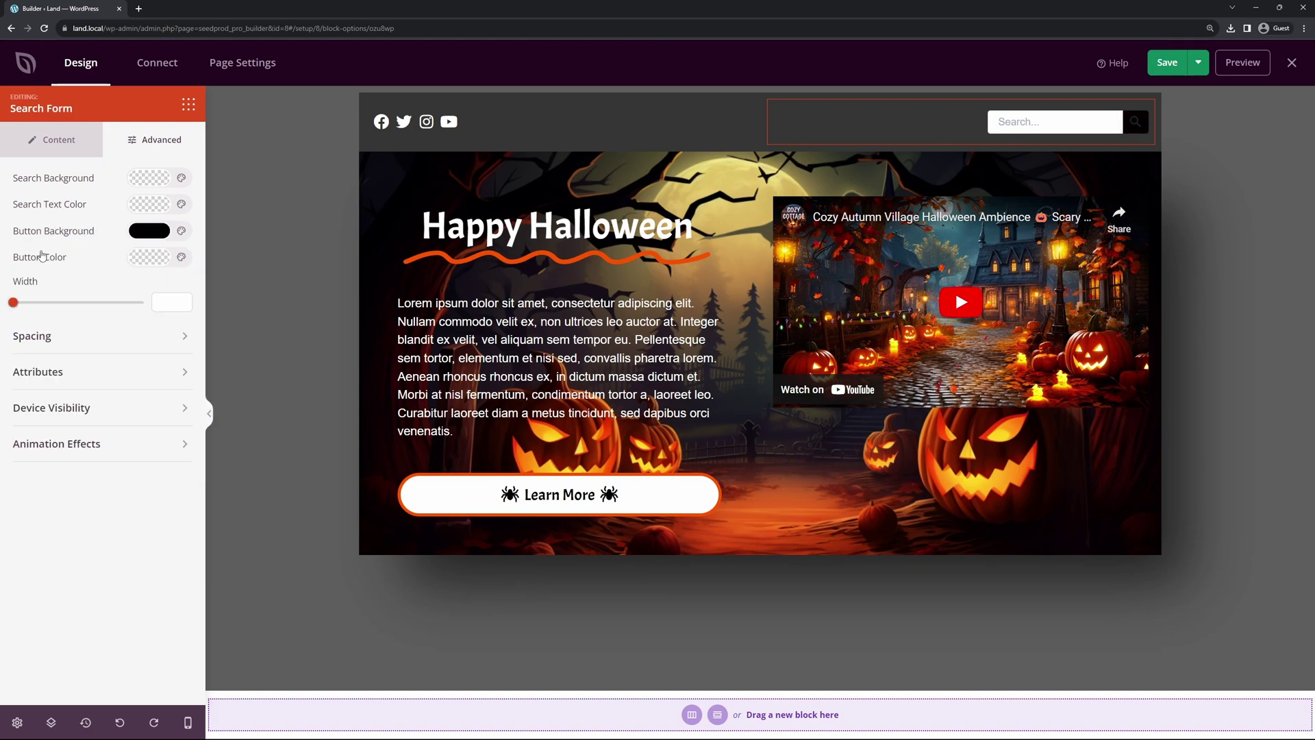
{"action": "left_click", "coordinate": [149, 256]}
{"action": "left_click_drag", "start_coordinate": [130, 293], "coordinate": [120, 282]}
{"action": "left_click", "coordinate": [110, 275]}
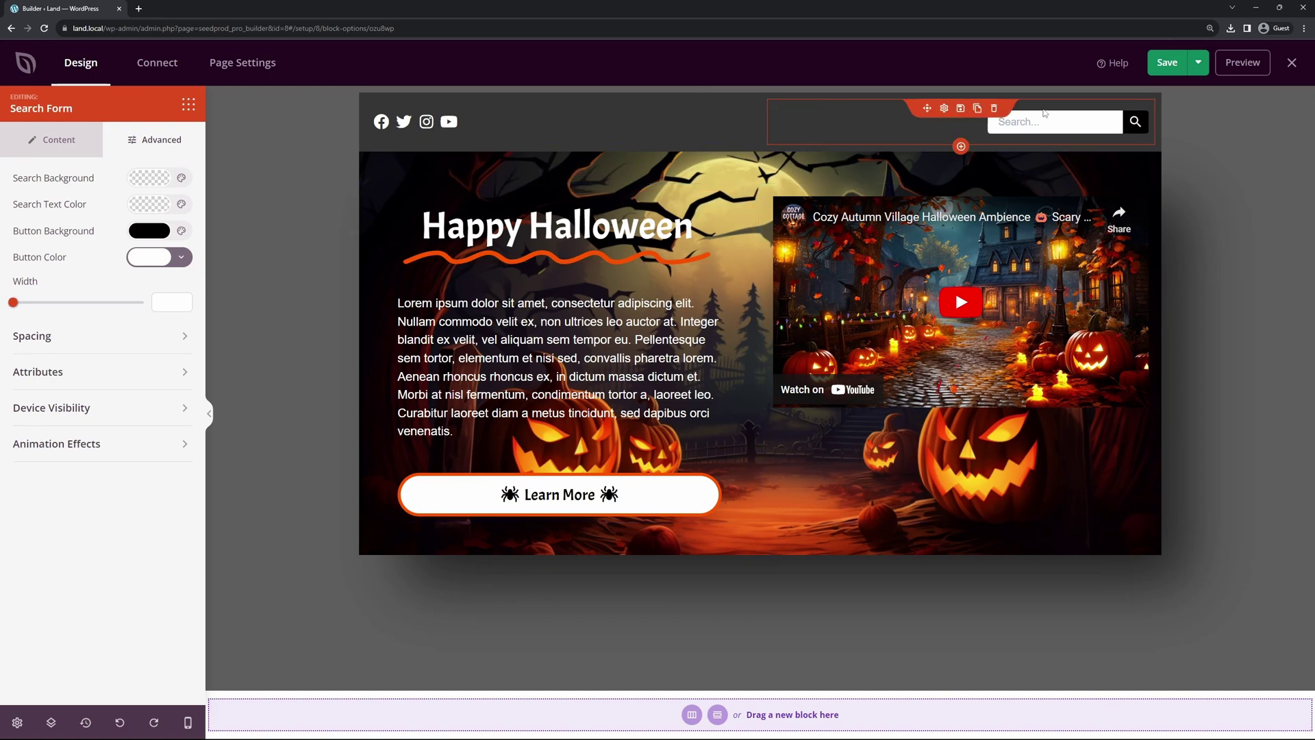
{"action": "left_click", "coordinate": [851, 135]}
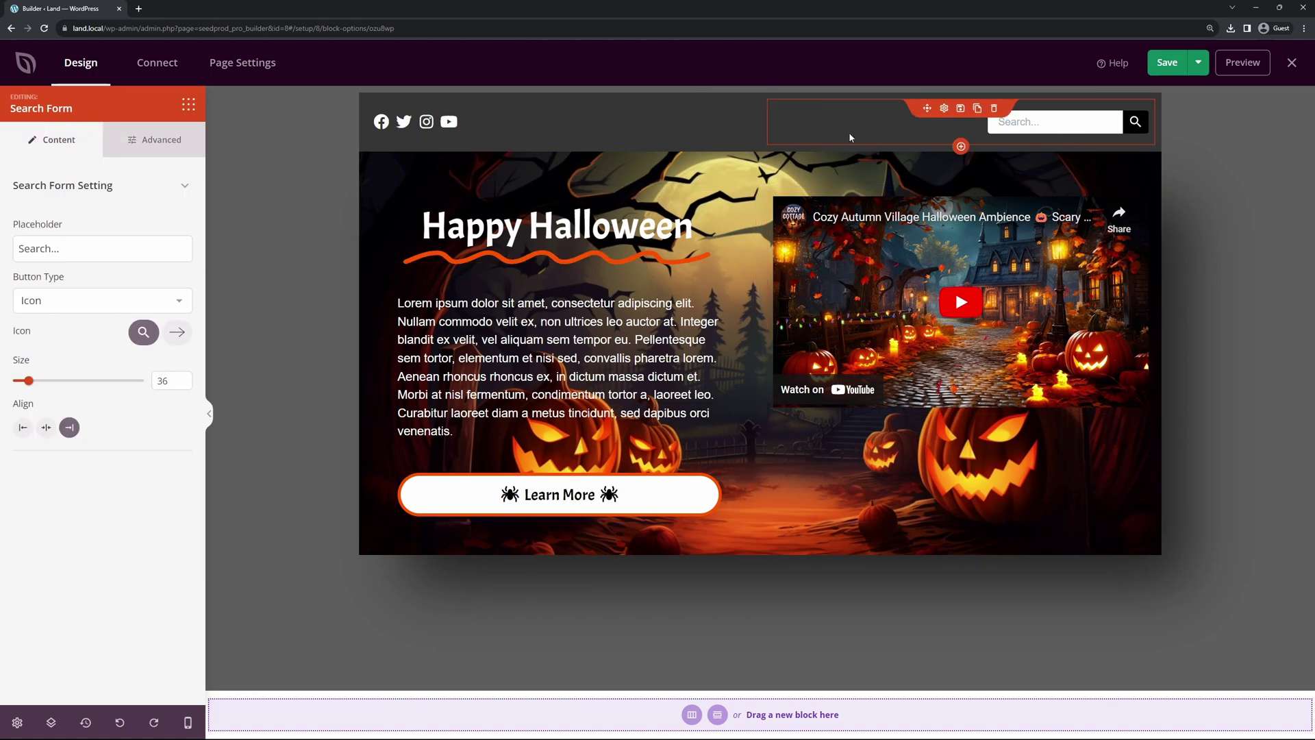
Unlink the section's padding values and set them to 100 top, 0 right, 200 bottom and 0 left
{"action": "left_click", "coordinate": [294, 115]}
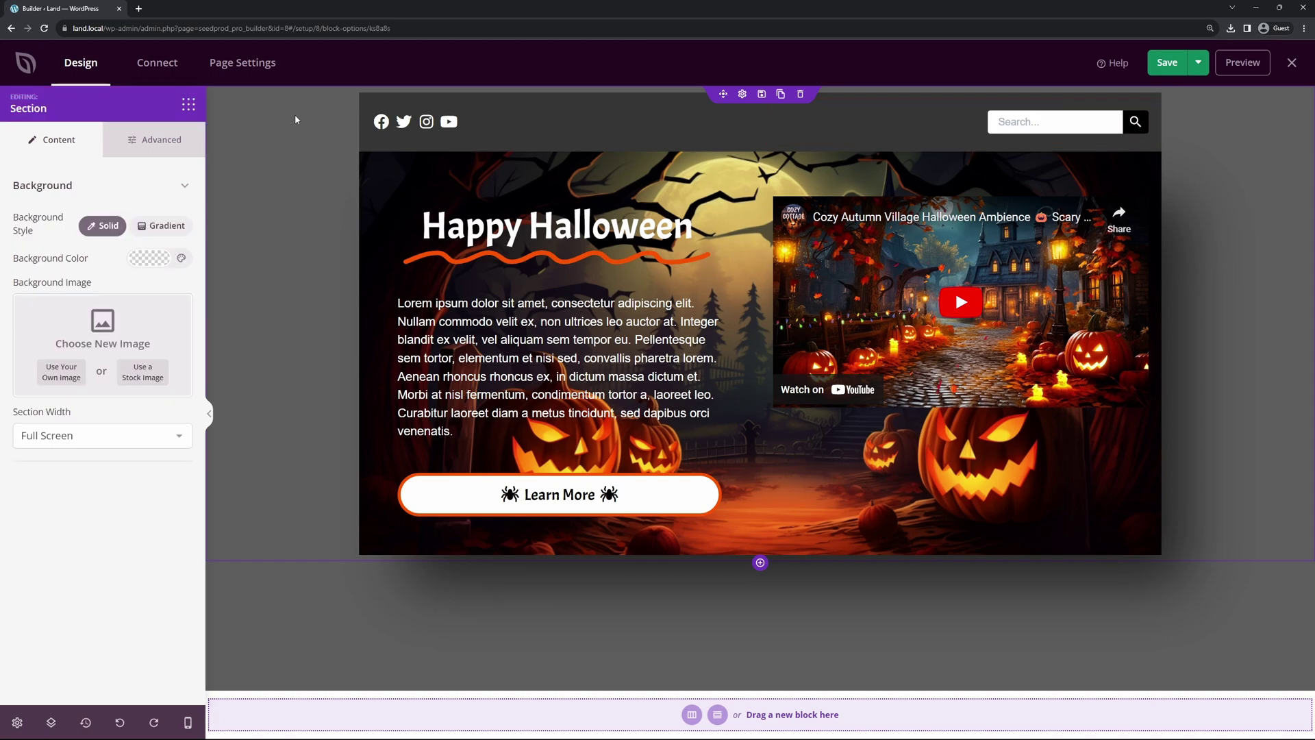
{"action": "left_click", "coordinate": [154, 144]}
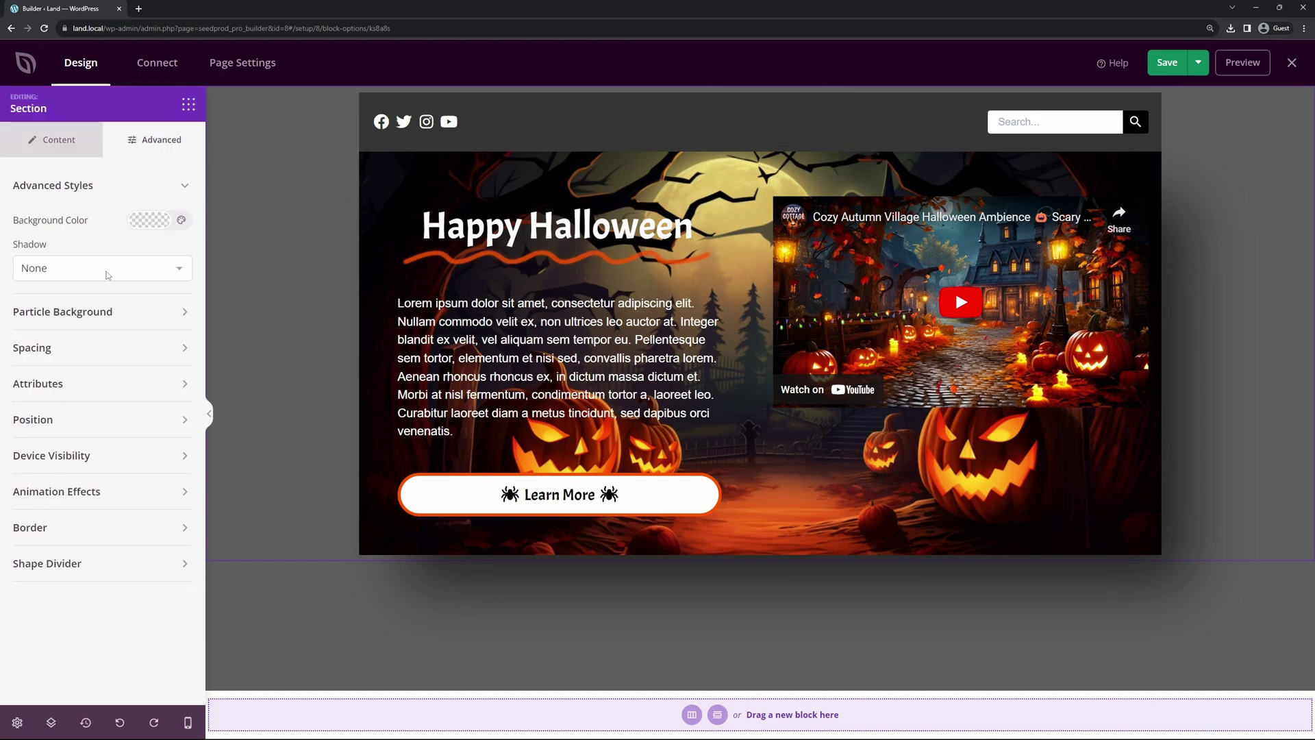
{"action": "left_click", "coordinate": [109, 351]}
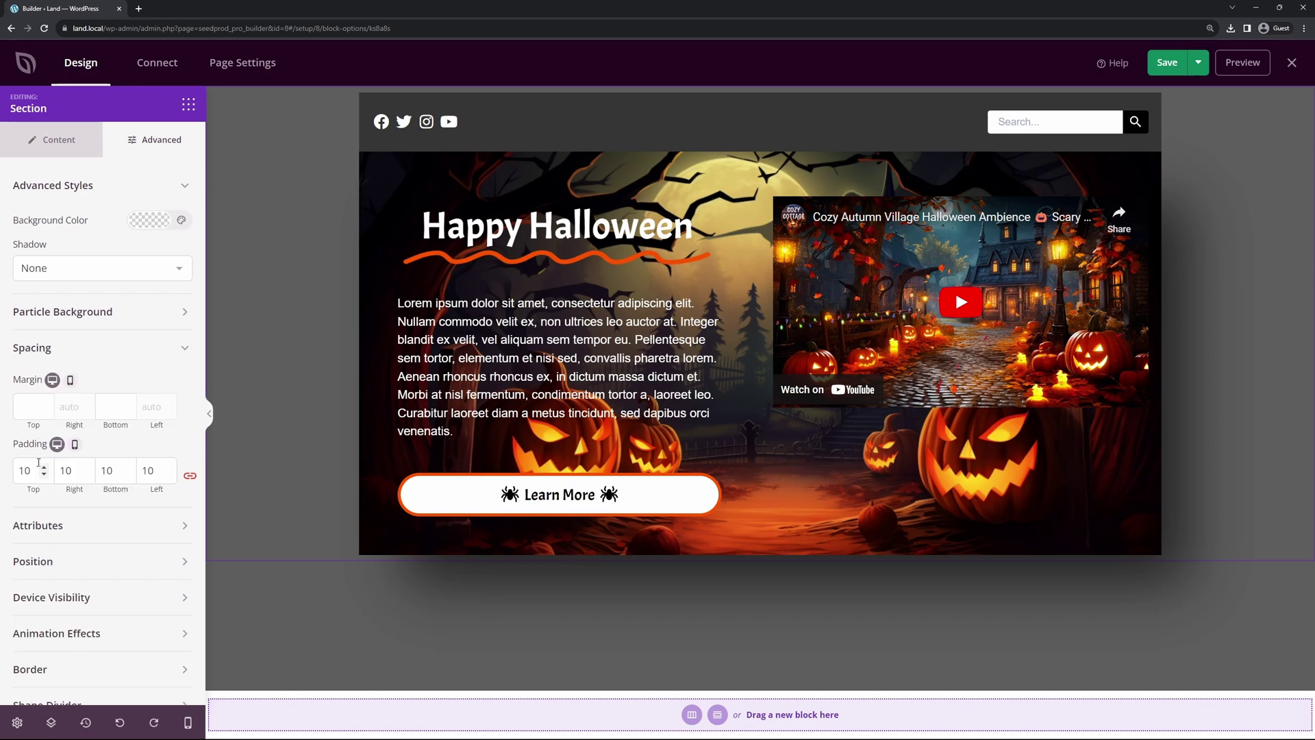
{"action": "left_click", "coordinate": [190, 475]}
{"action": "type", "text": "0"}
{"action": "left_click_drag", "start_coordinate": [140, 470], "coordinate": [143, 470]}
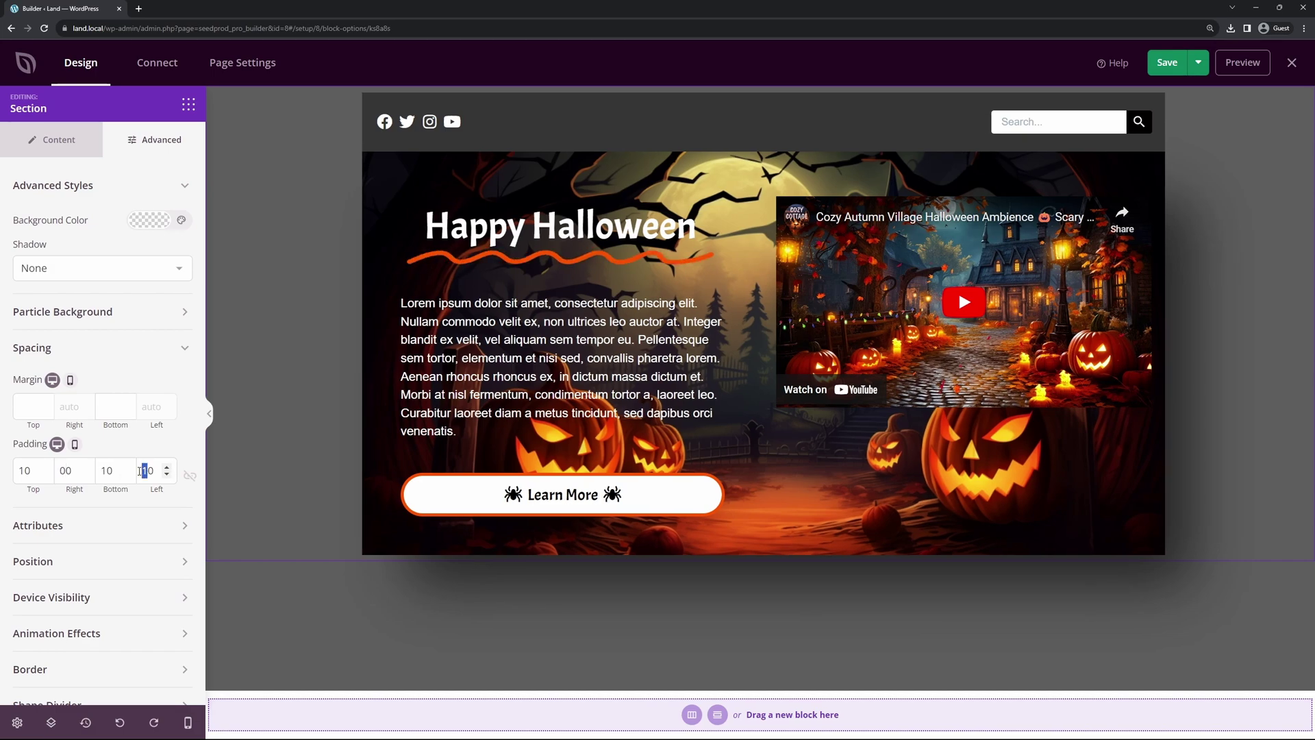
{"action": "type", "text": "00"}
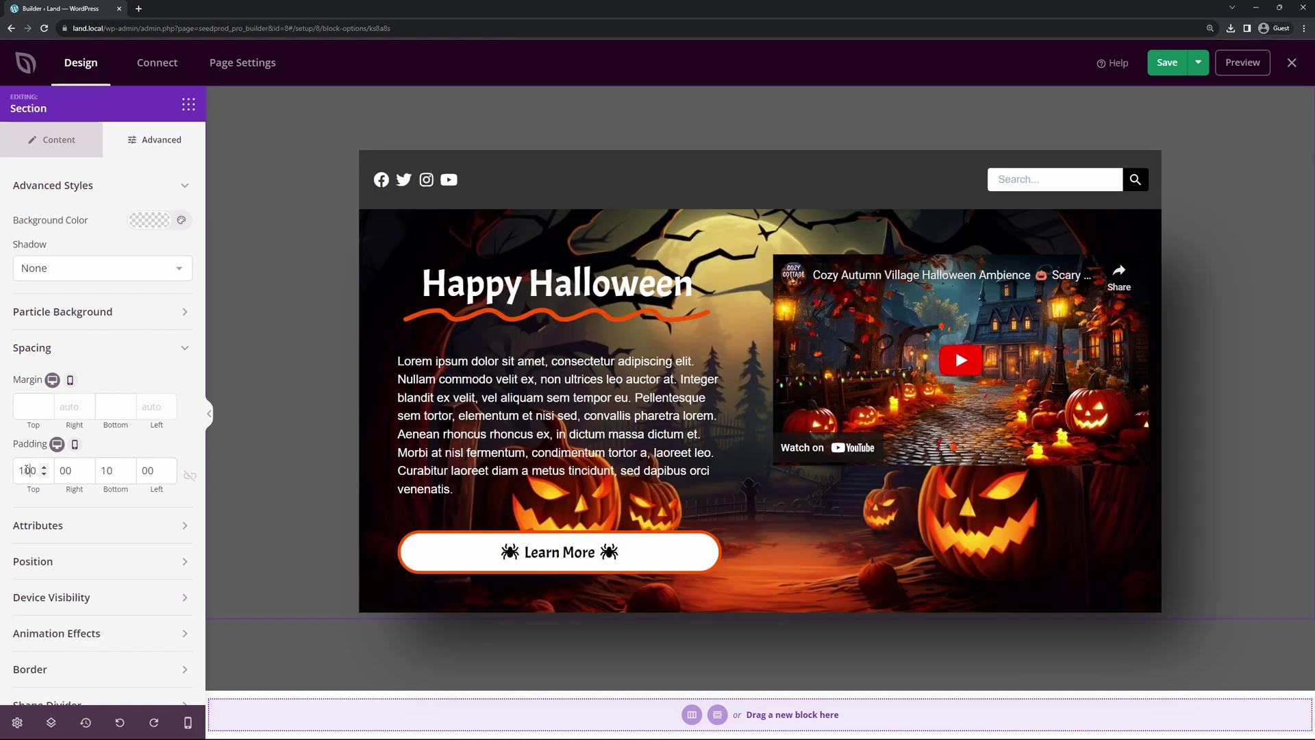
{"action": "left_click_drag", "start_coordinate": [110, 467], "coordinate": [101, 470]}
{"action": "type", "text": "200"}
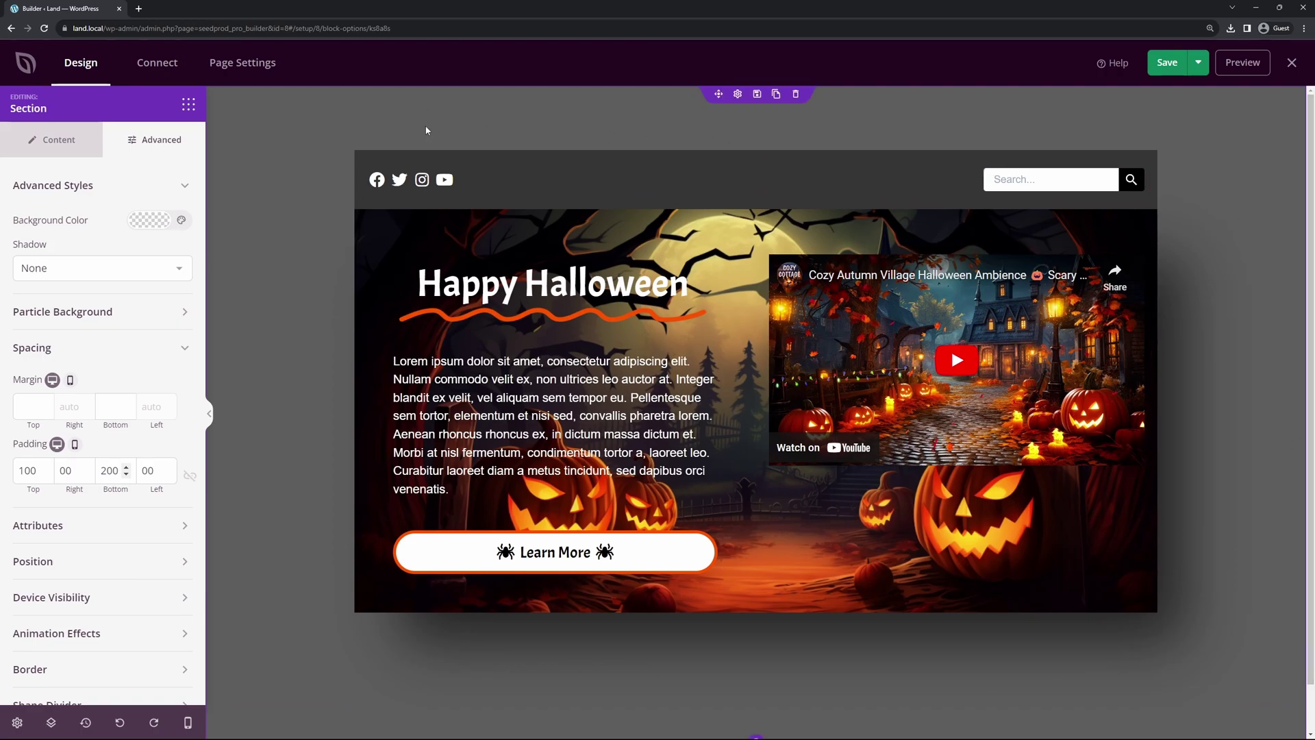
{"action": "left_click", "coordinate": [75, 350]}
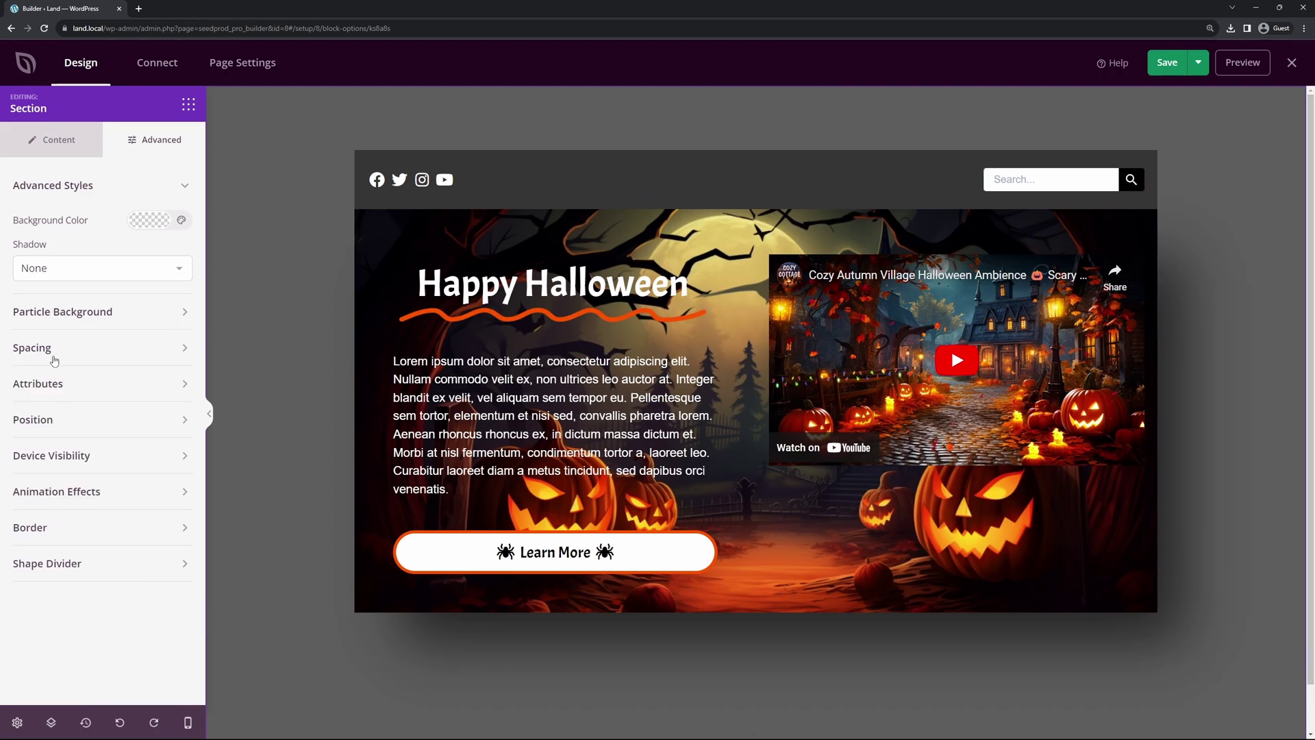
Enable the section's particle background with the Halloween style and an opacity of 0.1
{"action": "left_click", "coordinate": [80, 316]}
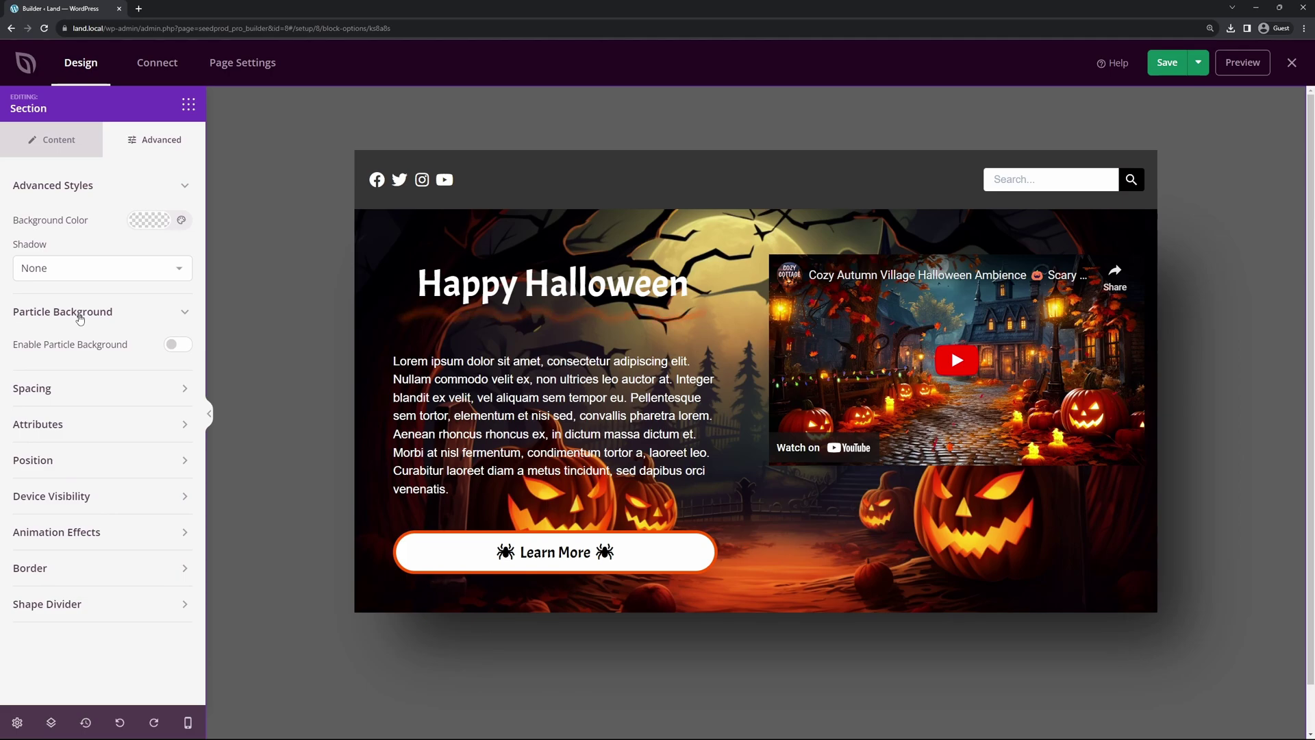
{"action": "left_click", "coordinate": [176, 344]}
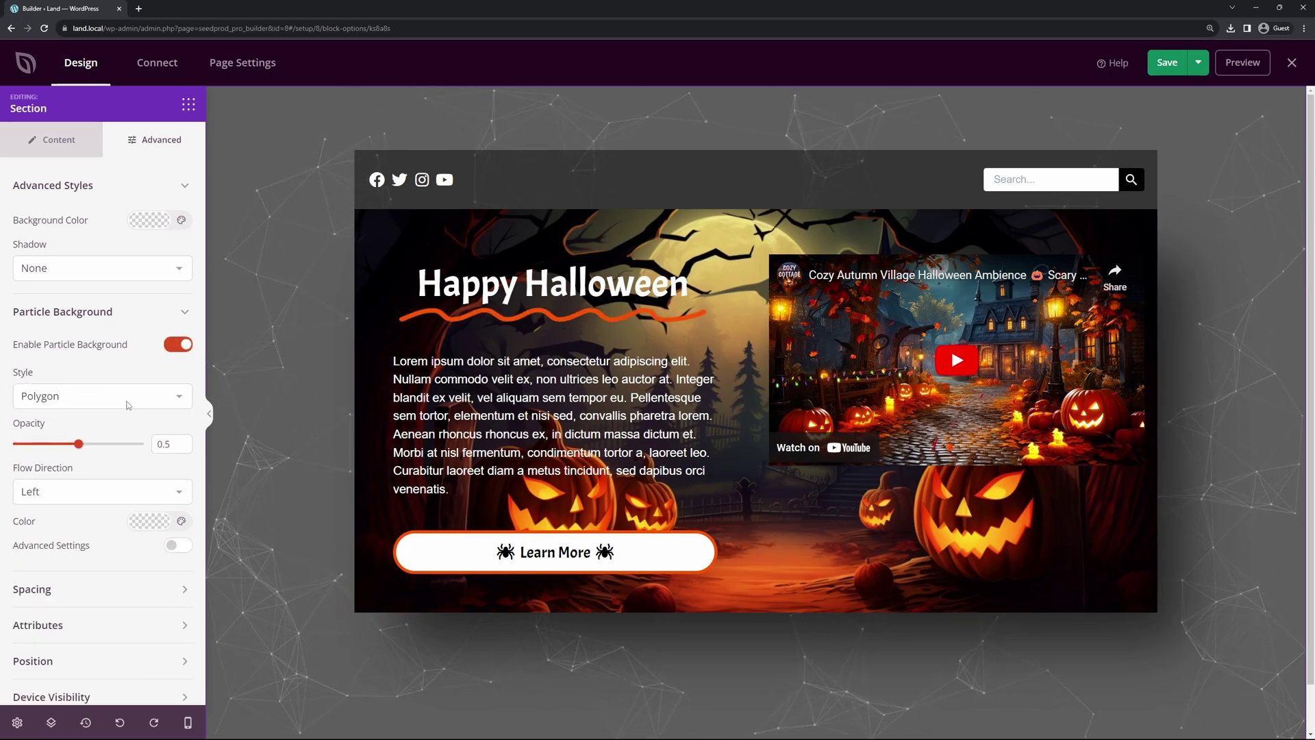
{"action": "left_click", "coordinate": [82, 396]}
{"action": "left_click", "coordinate": [71, 487]}
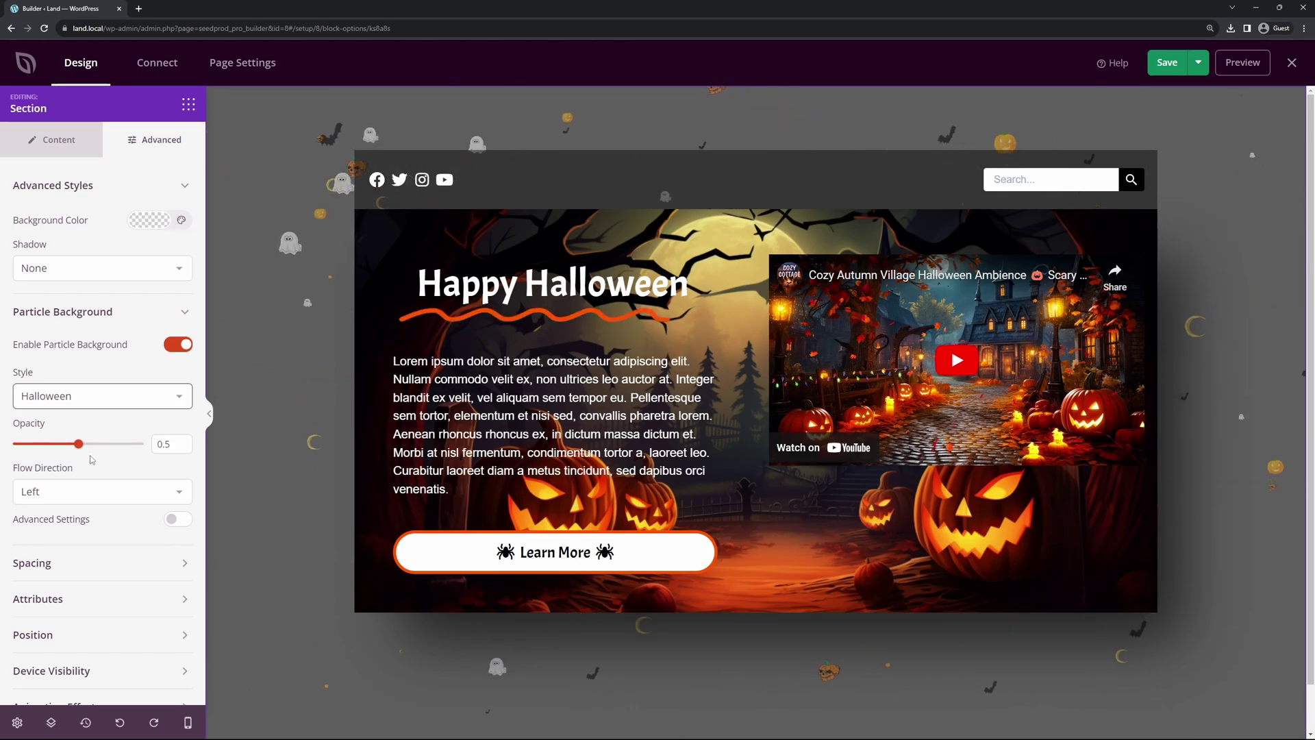
{"action": "left_click_drag", "start_coordinate": [79, 449], "coordinate": [26, 452]}
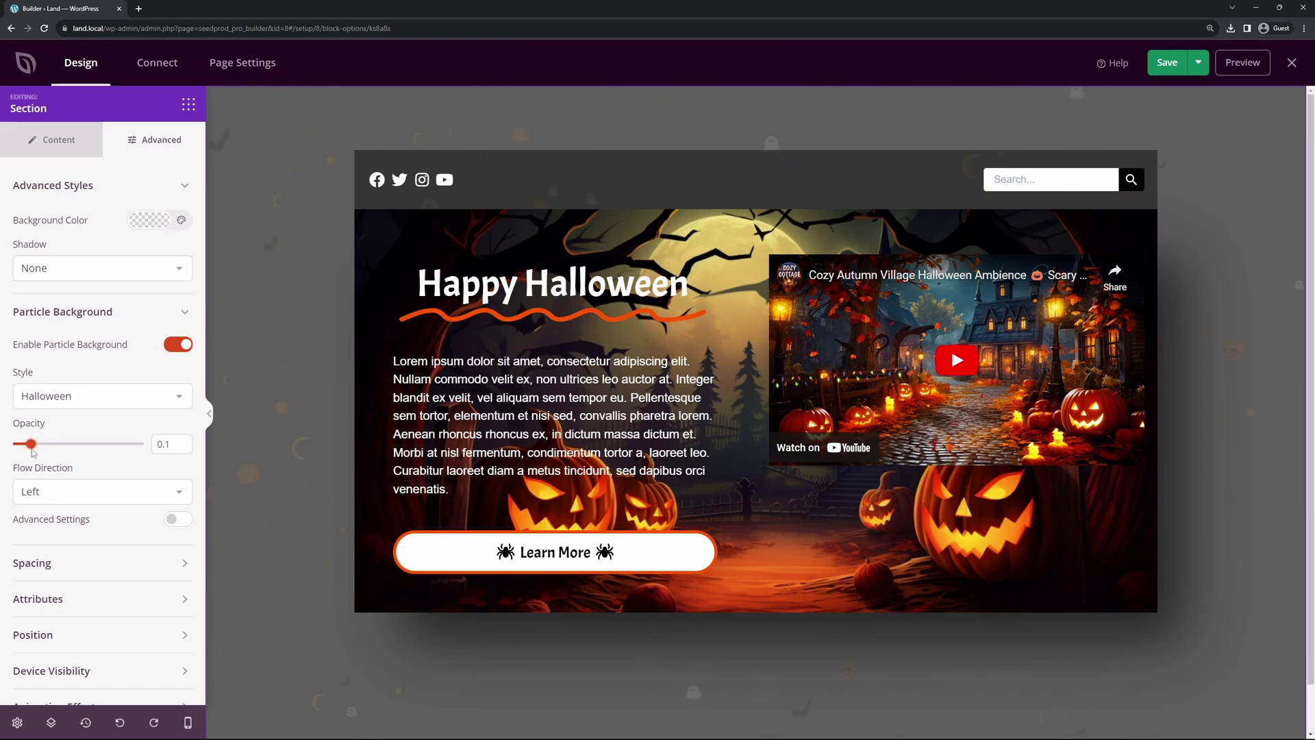
Enable the advanced particle settings and set 5 particles, a particle size of 101 and a move speed of 3
{"action": "left_click", "coordinate": [177, 518]}
{"action": "scroll", "coordinate": [133, 526], "scroll_direction": "down", "scroll_amount": 2}
{"action": "left_click", "coordinate": [18, 465]}
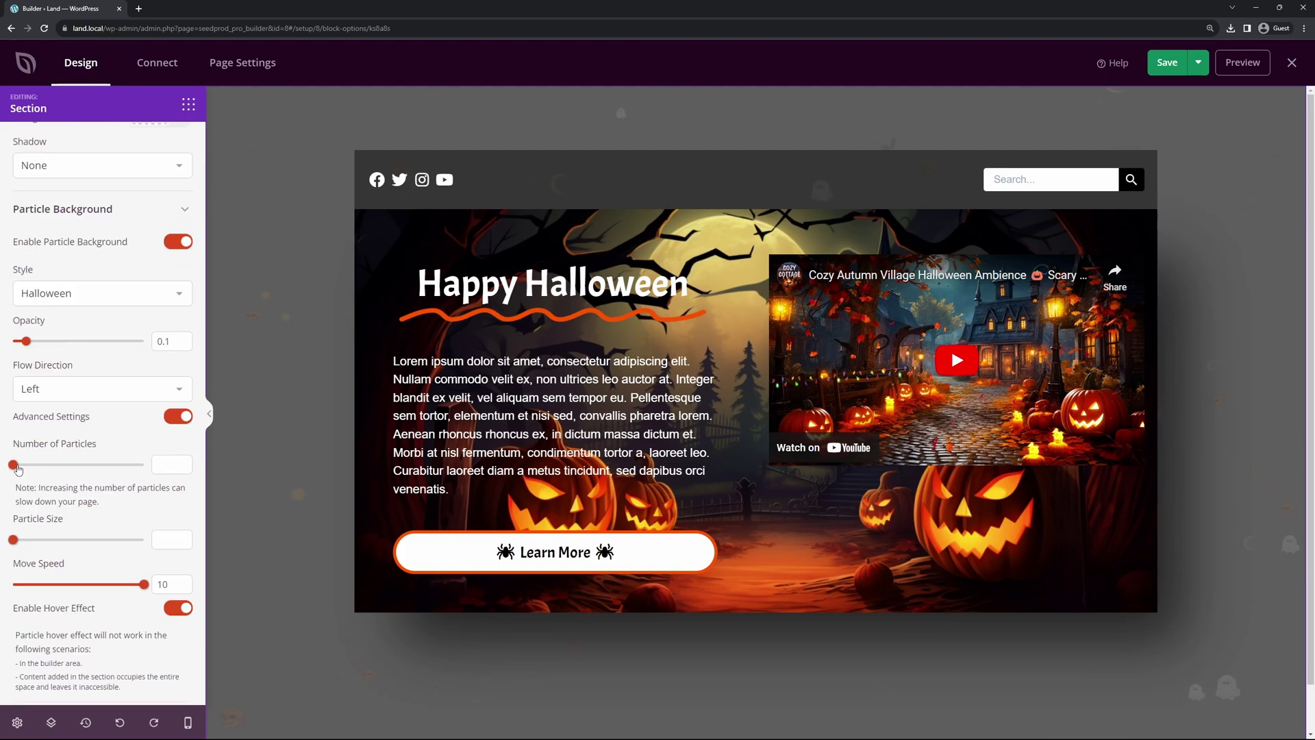
{"action": "left_click_drag", "start_coordinate": [19, 465], "coordinate": [15, 465]}
{"action": "double_click", "coordinate": [148, 467]}
{"action": "type", "text": "5"}
{"action": "left_click_drag", "start_coordinate": [13, 540], "coordinate": [79, 541]}
{"action": "left_click_drag", "start_coordinate": [127, 586], "coordinate": [42, 584]}
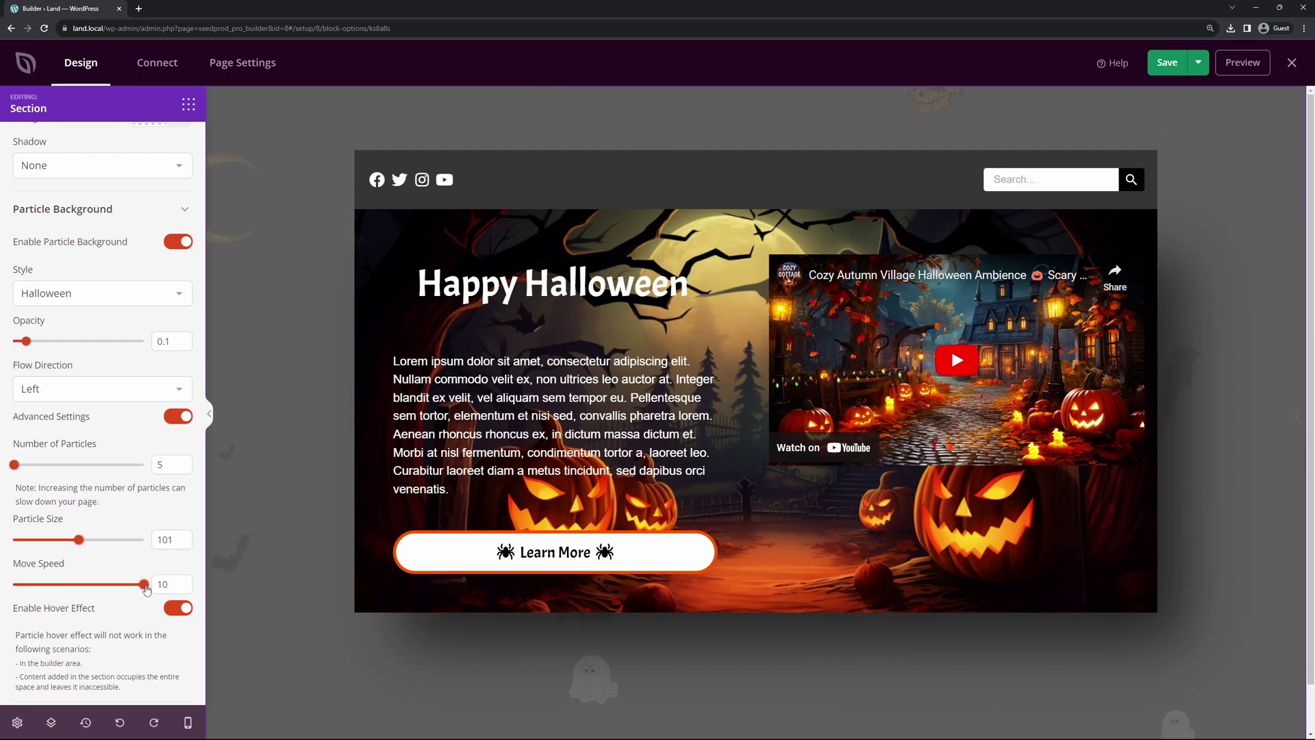
Turn off the section's particle background
{"action": "scroll", "coordinate": [133, 557], "scroll_direction": "down", "scroll_amount": 1}
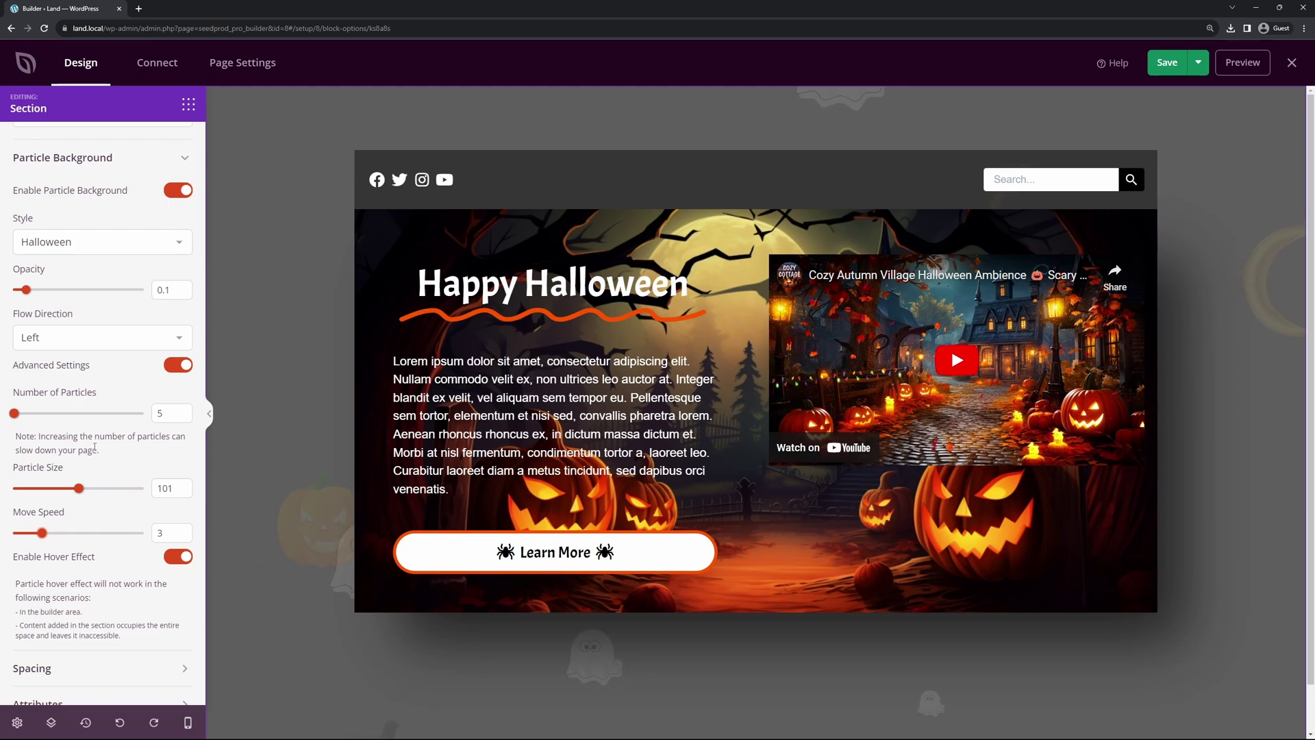
{"action": "scroll", "coordinate": [125, 472], "scroll_direction": "up", "scroll_amount": 2}
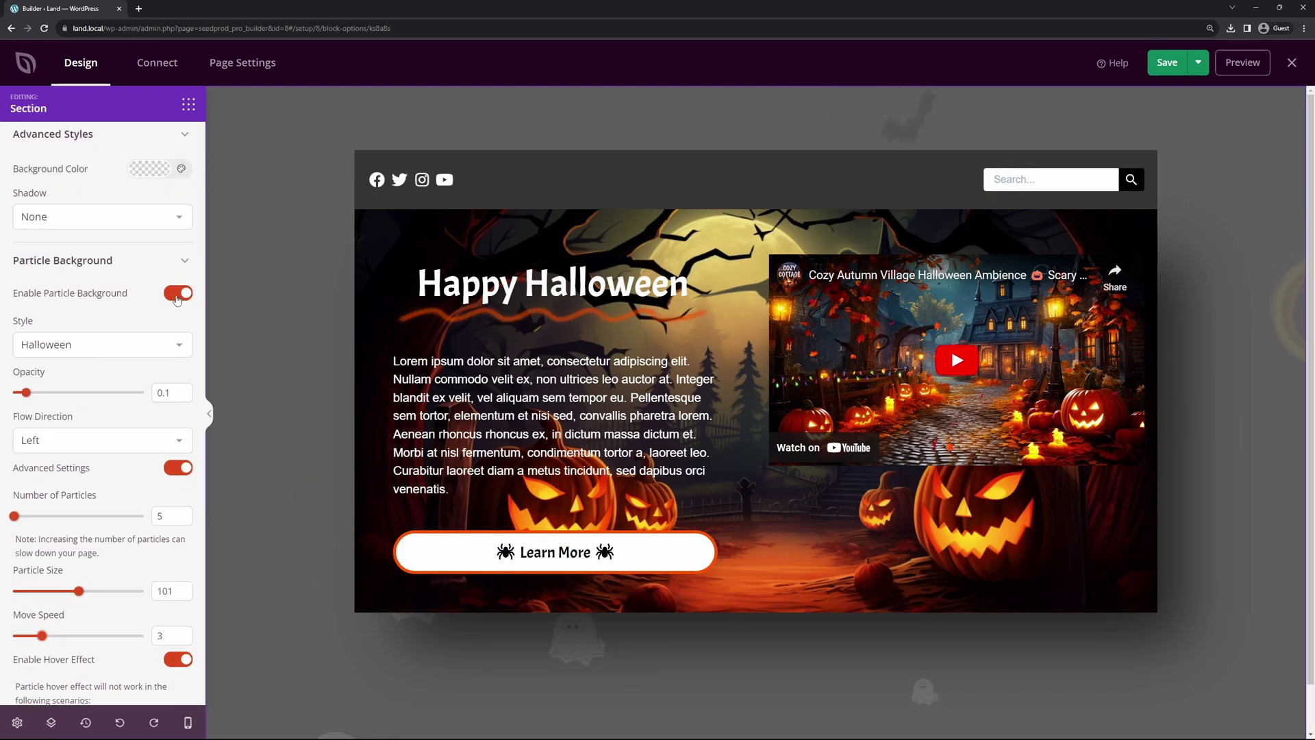
{"action": "left_click", "coordinate": [174, 295]}
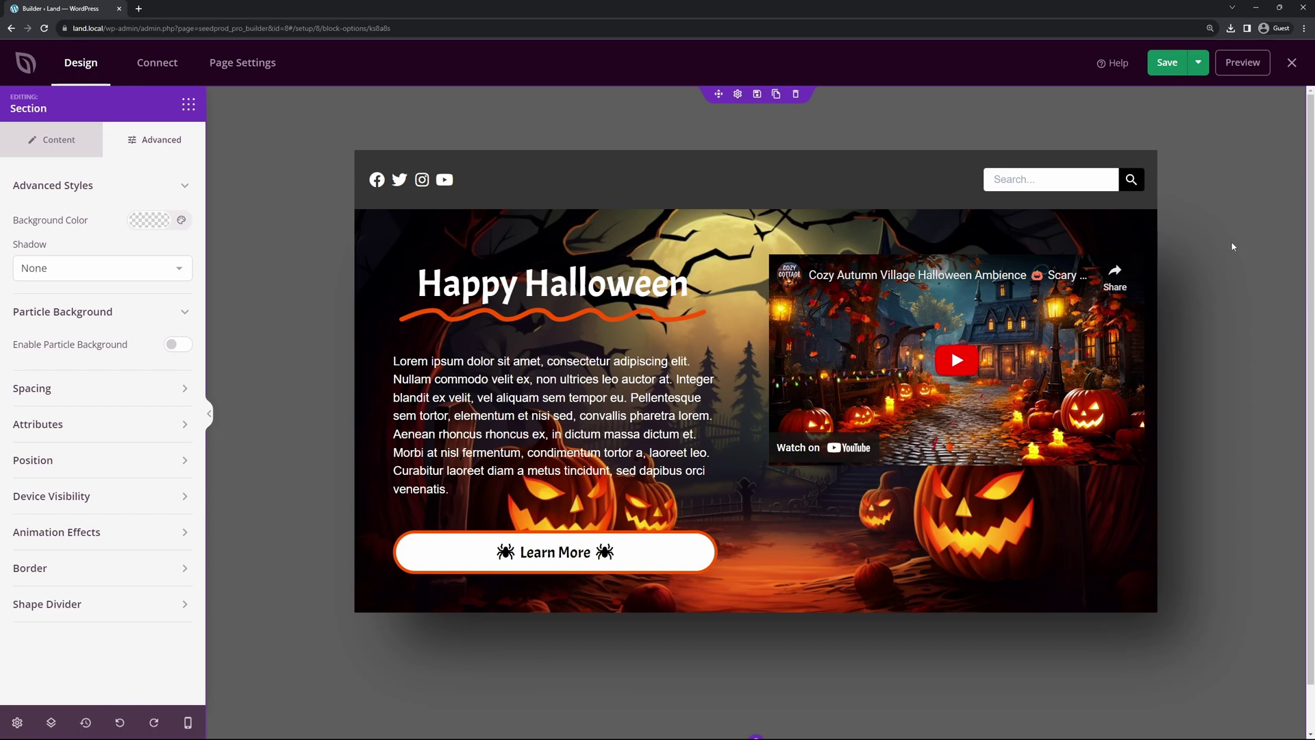
Save and publish the landing page, and open the live page
{"action": "left_click", "coordinate": [1172, 74]}
{"action": "left_click", "coordinate": [1200, 69]}
{"action": "left_click", "coordinate": [1192, 95]}
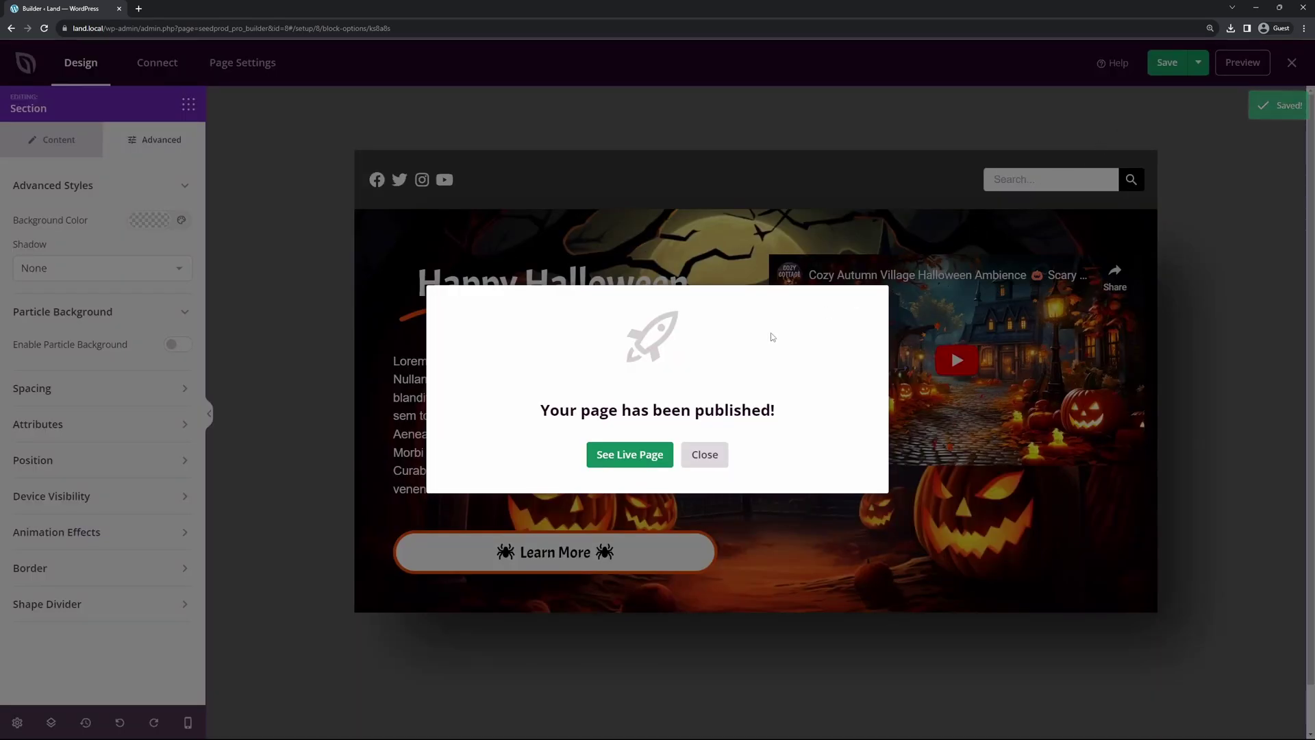
{"action": "left_click", "coordinate": [631, 456]}
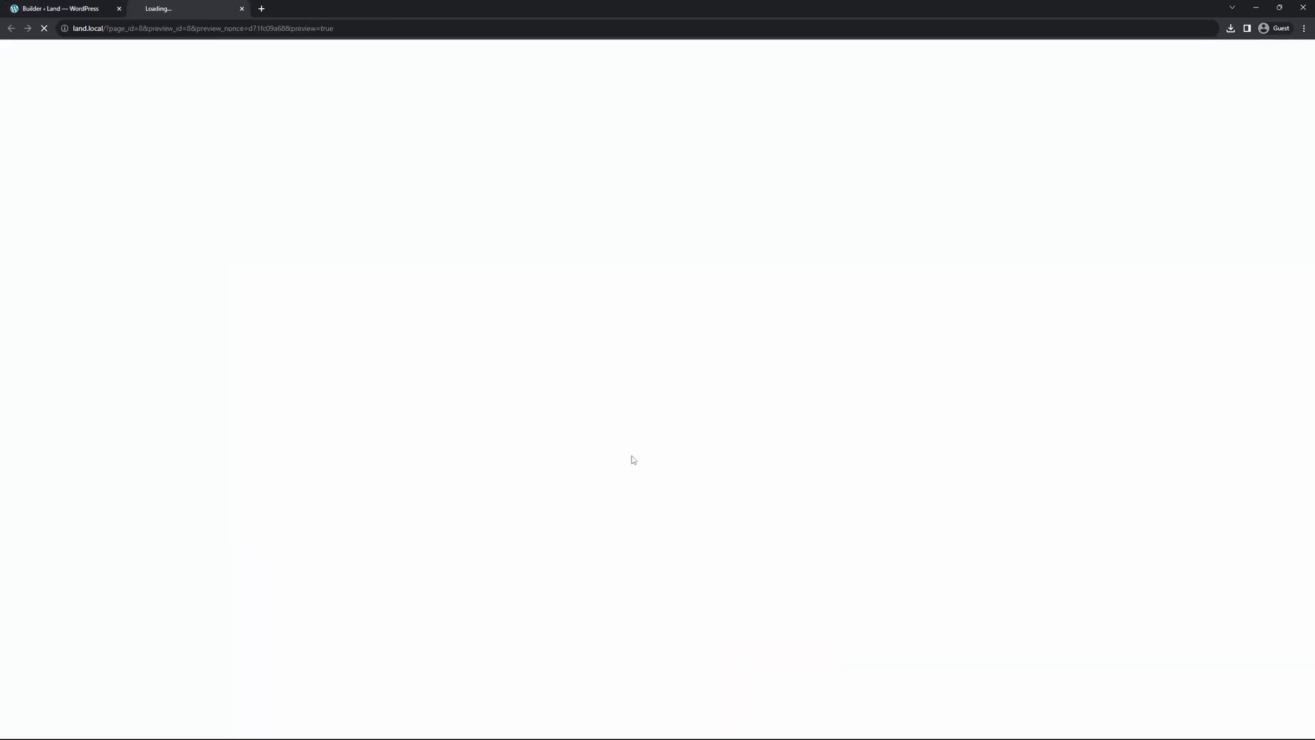